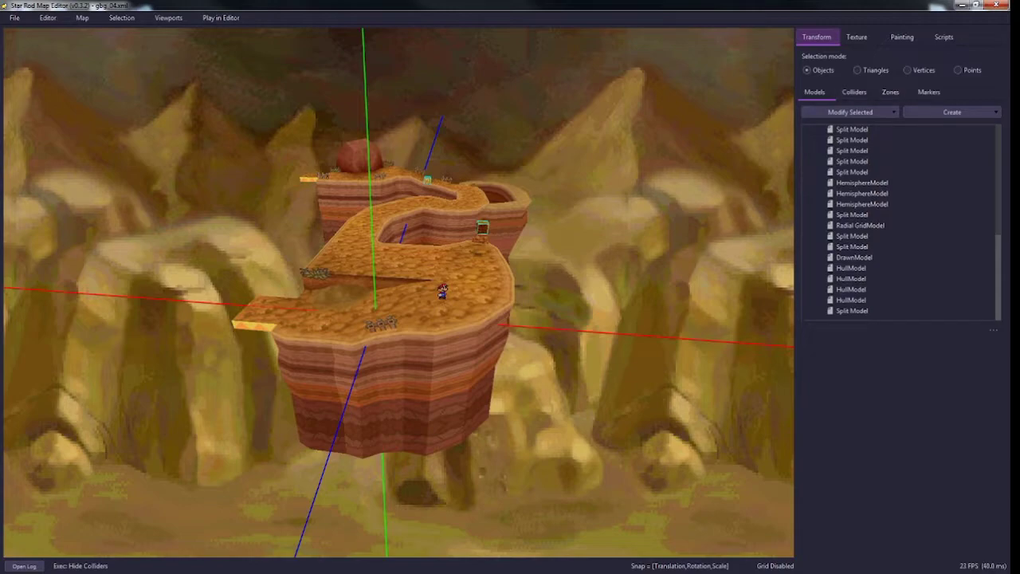
# Step: Examine the whole map with the collider and zone overlays shown in turn, and leave both hidden
pyautogui.press('w')
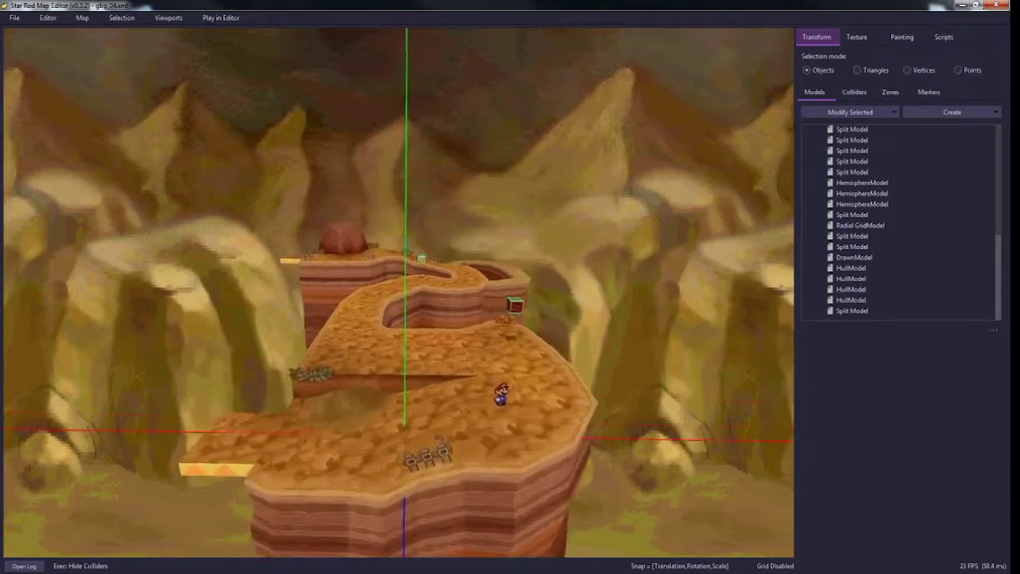
pyautogui.press('s')
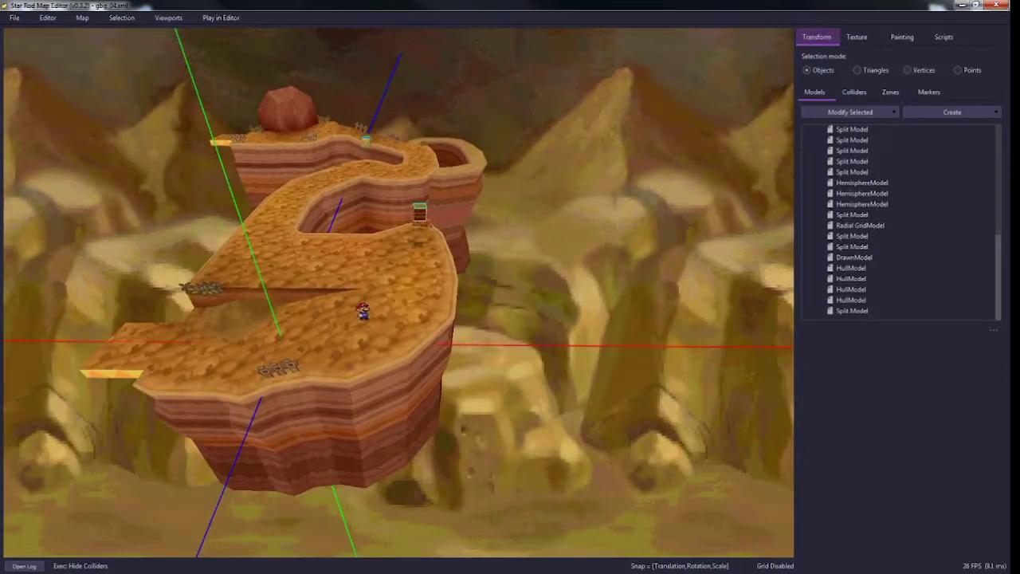
pyautogui.press('a')
pyautogui.press('w')
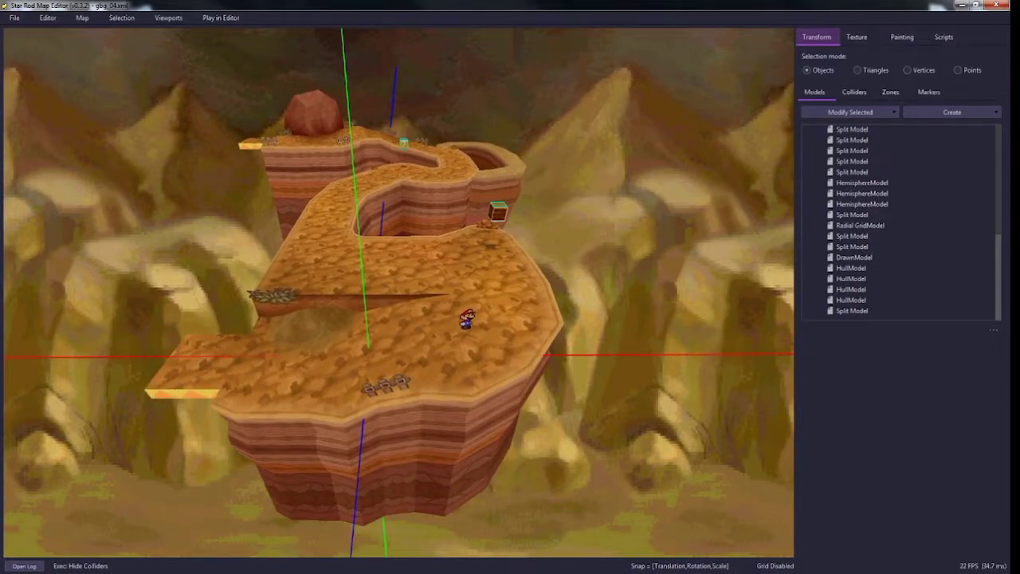
pyautogui.hotkey('ctrl', '2')
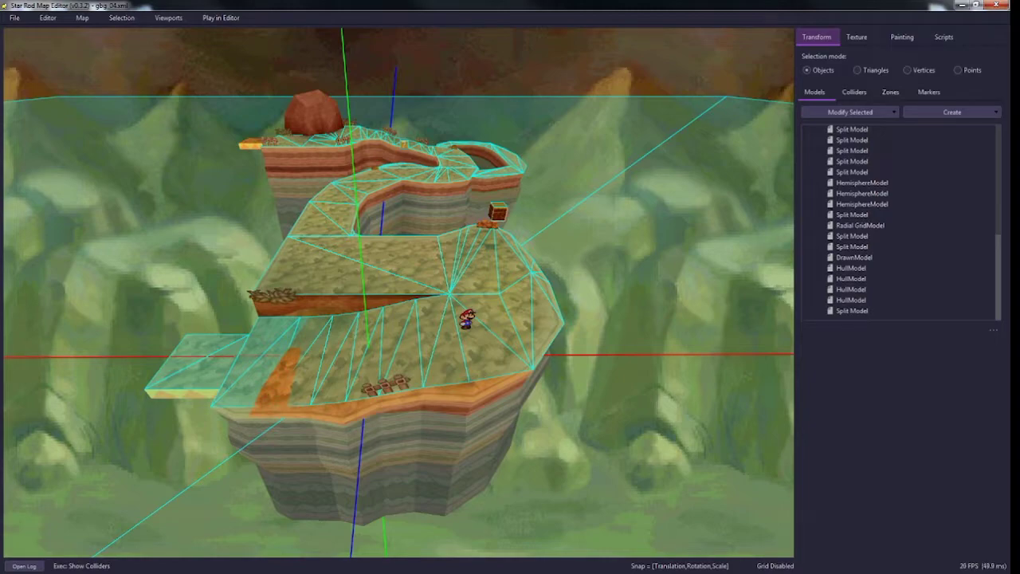
pyautogui.press('2')
pyautogui.press('3')
pyautogui.press('3')
pyautogui.press('2')
pyautogui.press('2')
pyautogui.press('3')
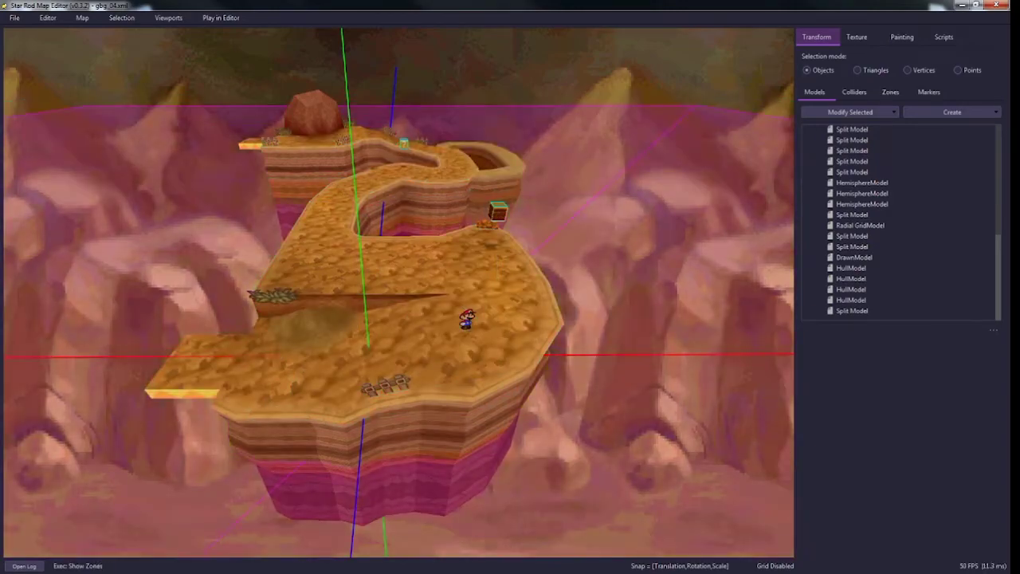
pyautogui.press('3')
pyautogui.press('2')
pyautogui.press('2')
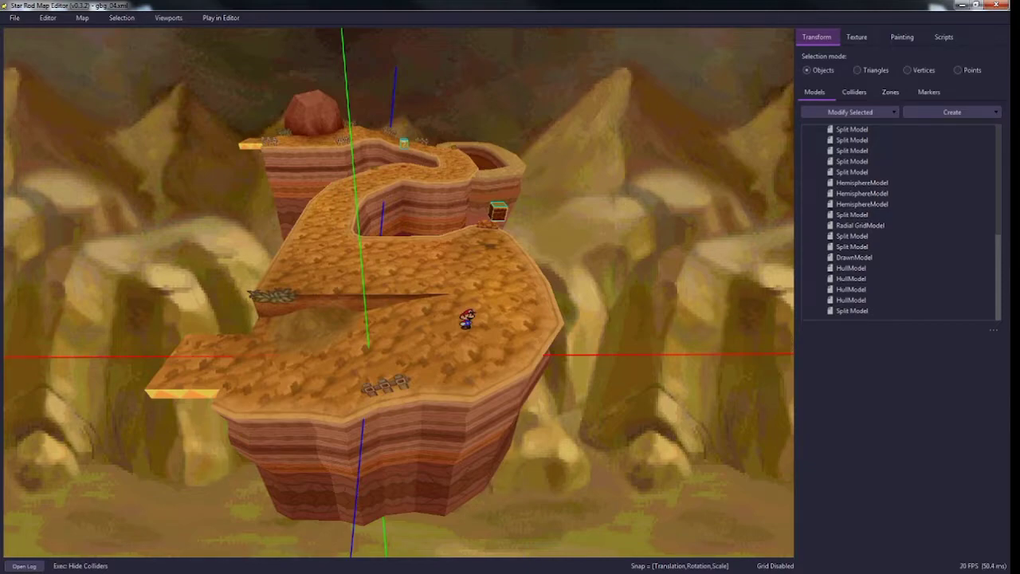
# Step: Briefly run the map in in-editor play mode and recheck it with the collider and zone overlays
pyautogui.press('p')
pyautogui.press('p')
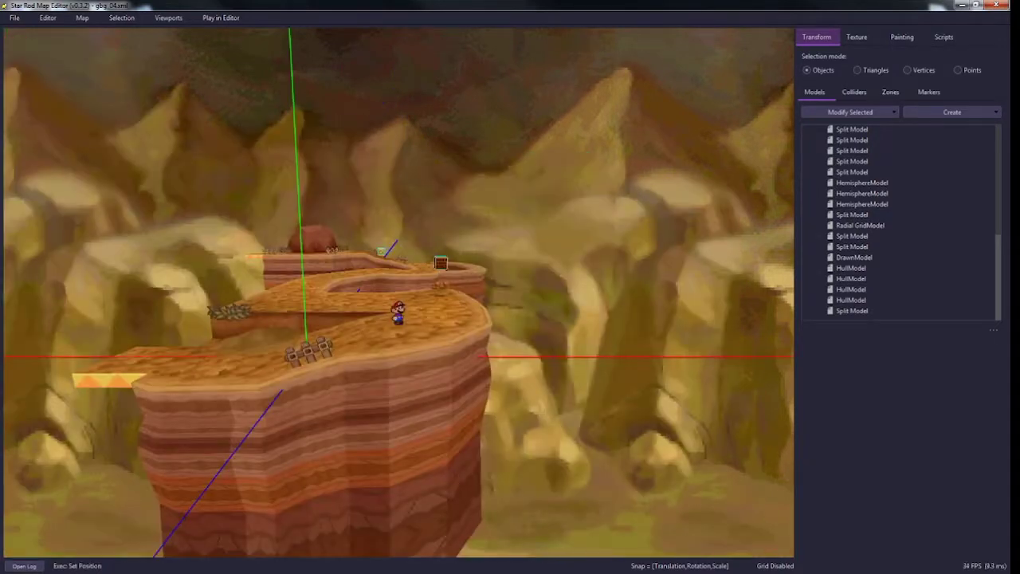
pyautogui.press('2')
pyautogui.press('2')
pyautogui.press('3')
pyautogui.press('3')
pyautogui.press('s')
pyautogui.moveTo(398, 292)
pyautogui.mouseDown(button='right')
pyautogui.moveTo(351, 247)
pyautogui.moveTo(382, 335)
pyautogui.moveTo(398, 343)
pyautogui.moveTo(389, 292)
pyautogui.mouseUp(button='right')
pyautogui.press('w')
pyautogui.press('s')
pyautogui.press('w')
pyautogui.press('2')
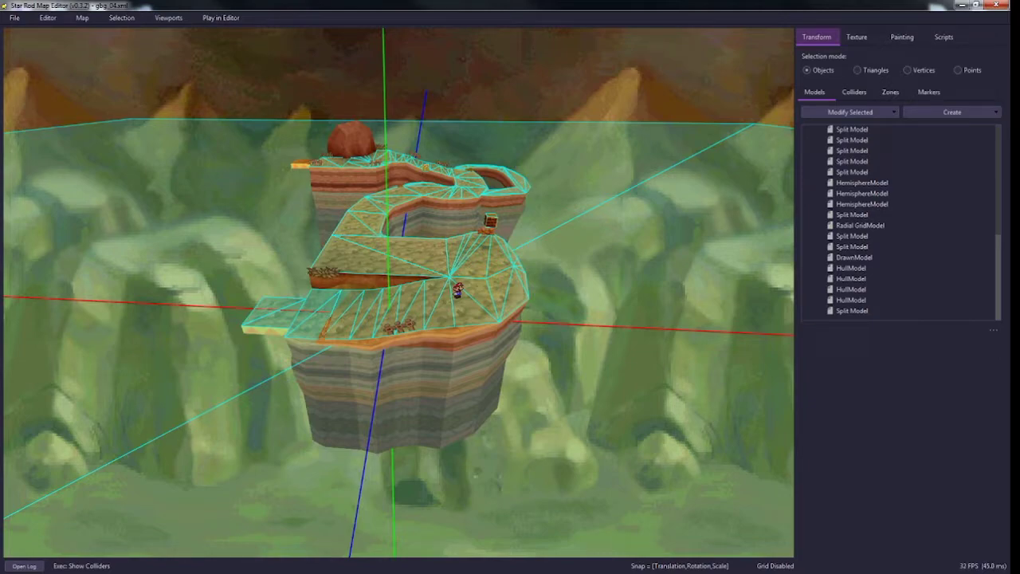
pyautogui.press('2')
# Step: Select the ground surface model covering the winding plateau's top and bring up the map's list of colliders
pyautogui.click(431, 255)
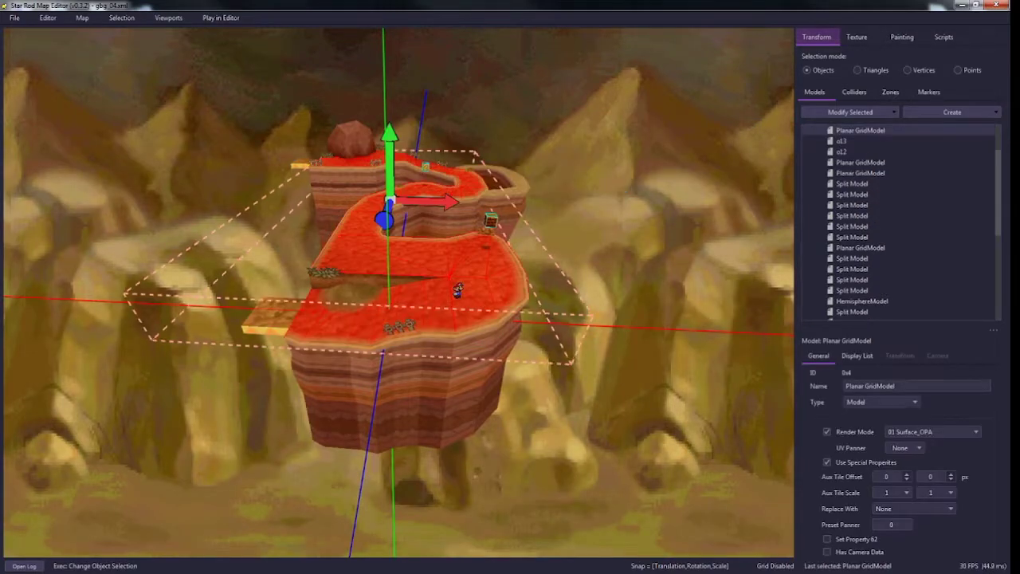
pyautogui.press('w')
pyautogui.press('s')
pyautogui.press('a')
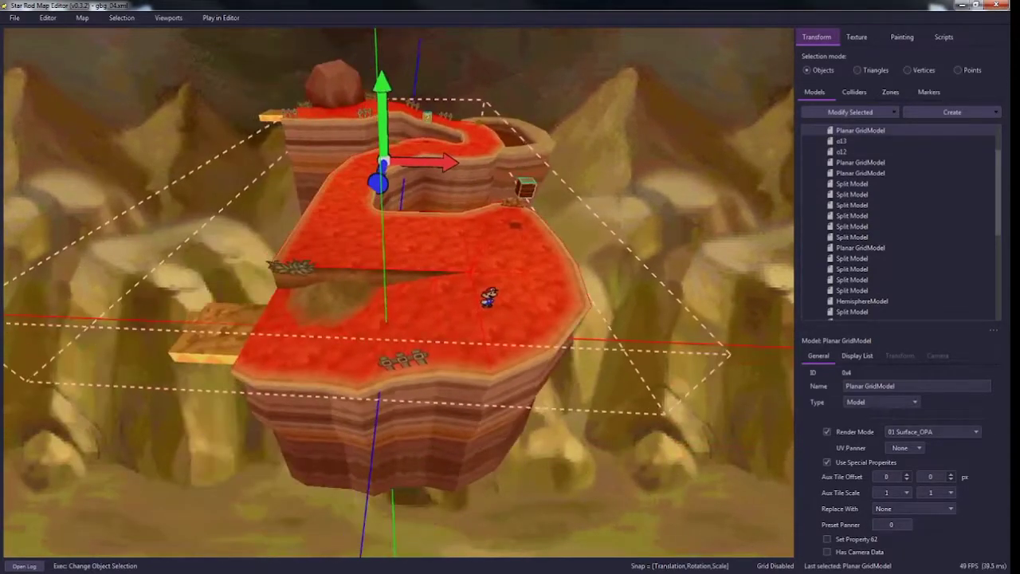
pyautogui.press('w')
pyautogui.press('s')
pyautogui.press('a')
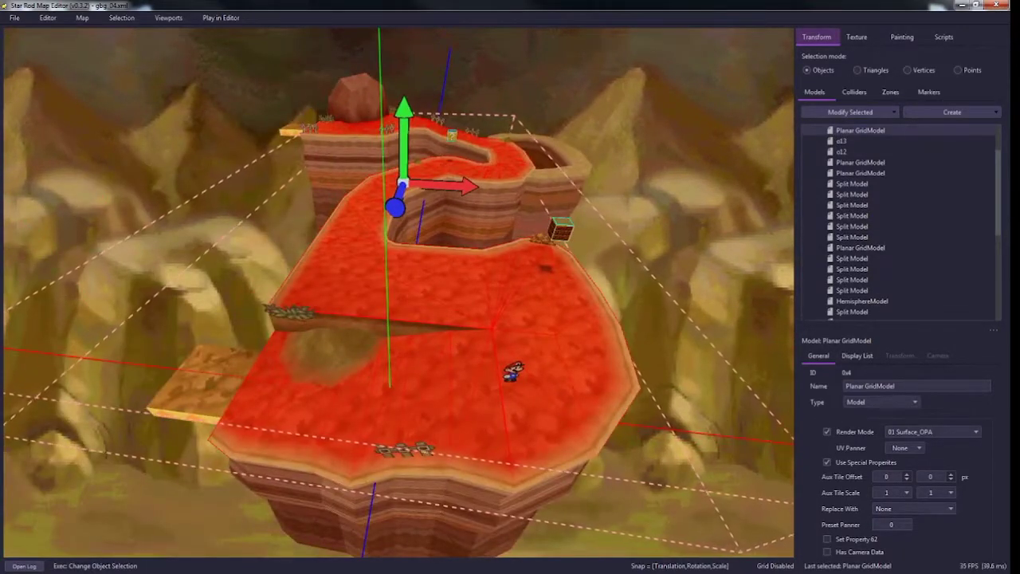
pyautogui.click(855, 92)
pyautogui.press('d')
pyautogui.press('w')
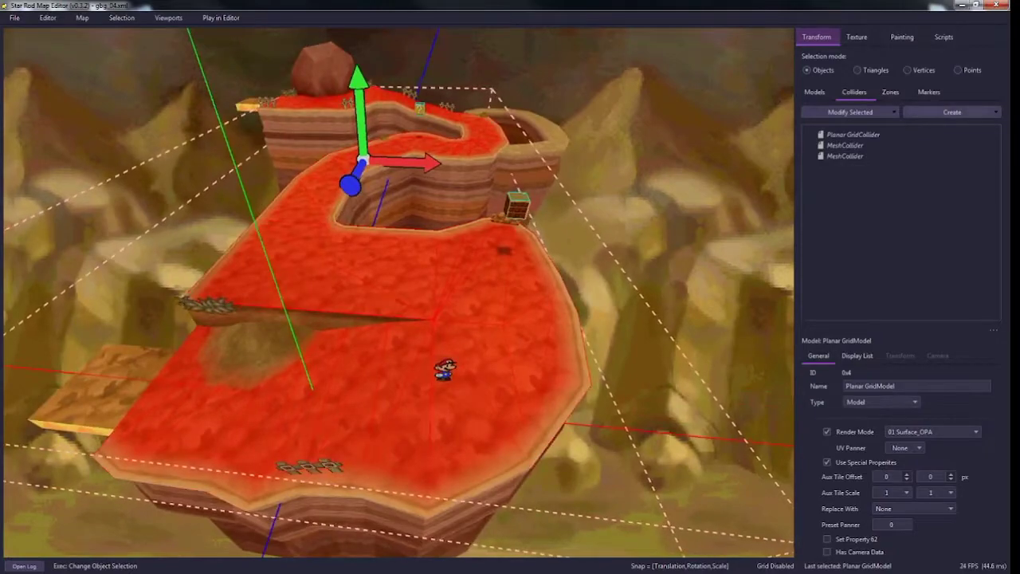
# Step: Create a collider from the selected ground surface model's geometry using the Copy Mesh generator
pyautogui.click(953, 113)
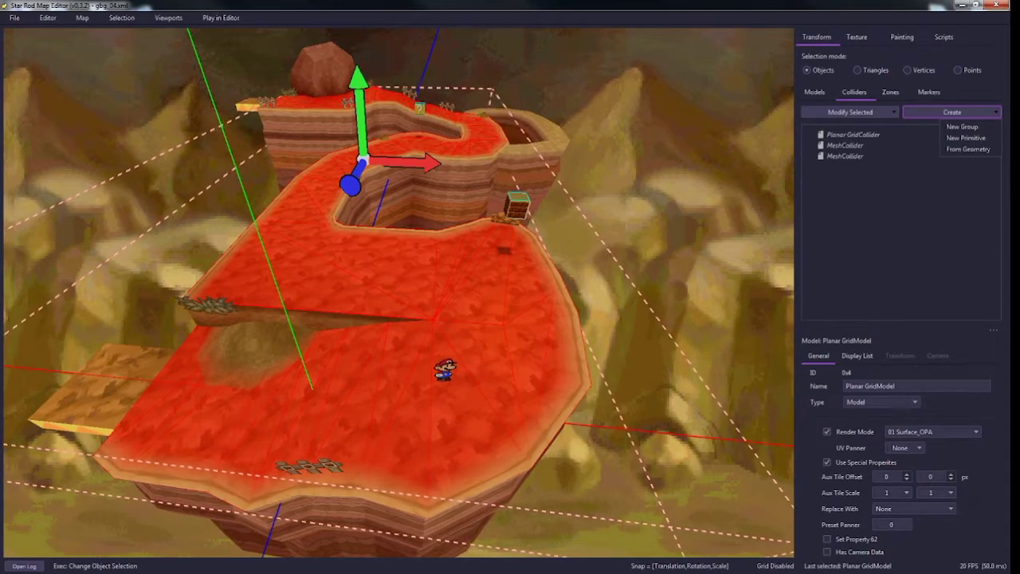
pyautogui.click(952, 112)
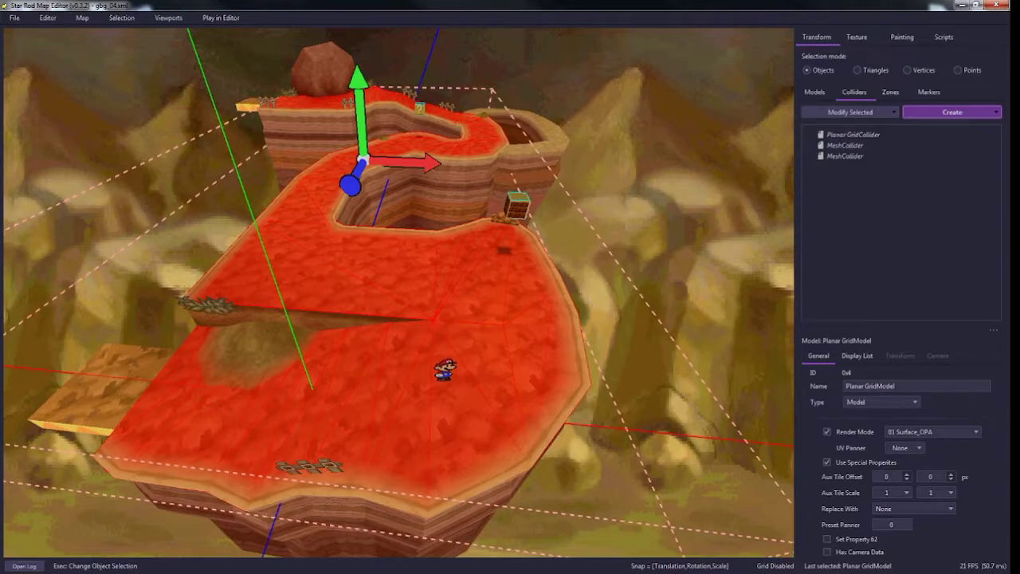
pyautogui.moveTo(399, 293); pyautogui.dragTo(303, 279, button='right')
pyautogui.press('2')
pyautogui.press('w')
pyautogui.press('s')
pyautogui.click(952, 112)
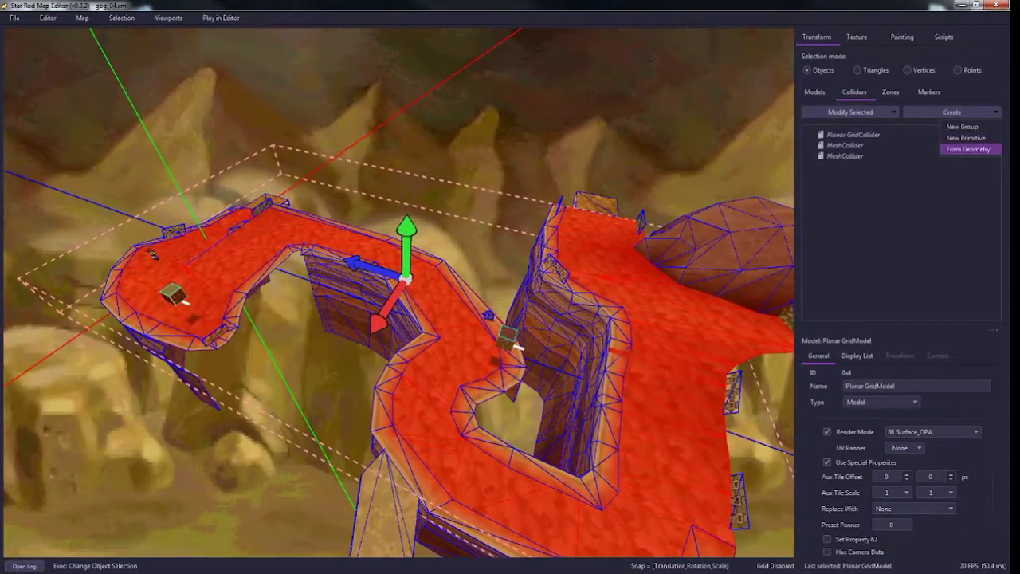
pyautogui.click(967, 149)
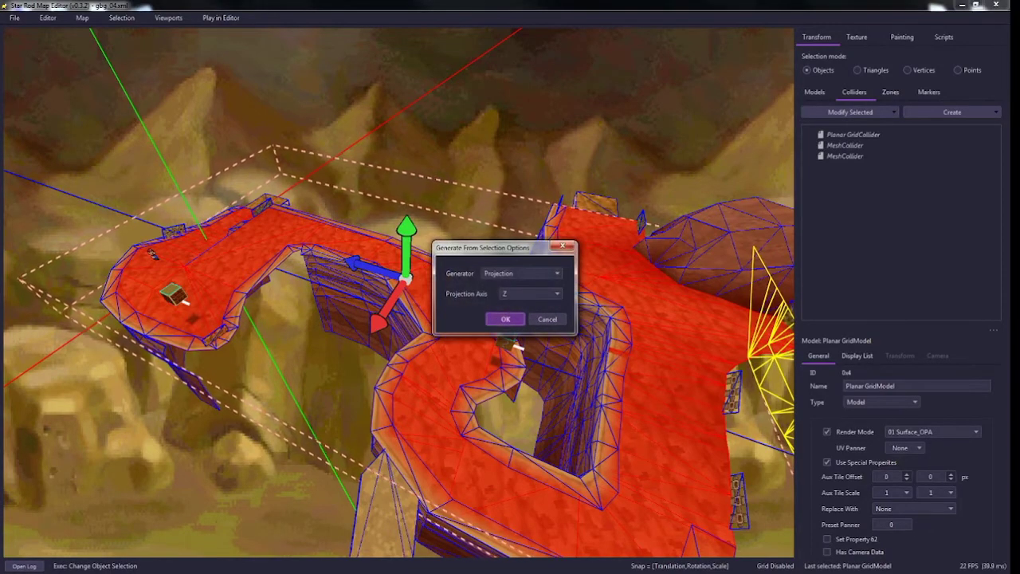
pyautogui.click(522, 273)
pyautogui.click(510, 284)
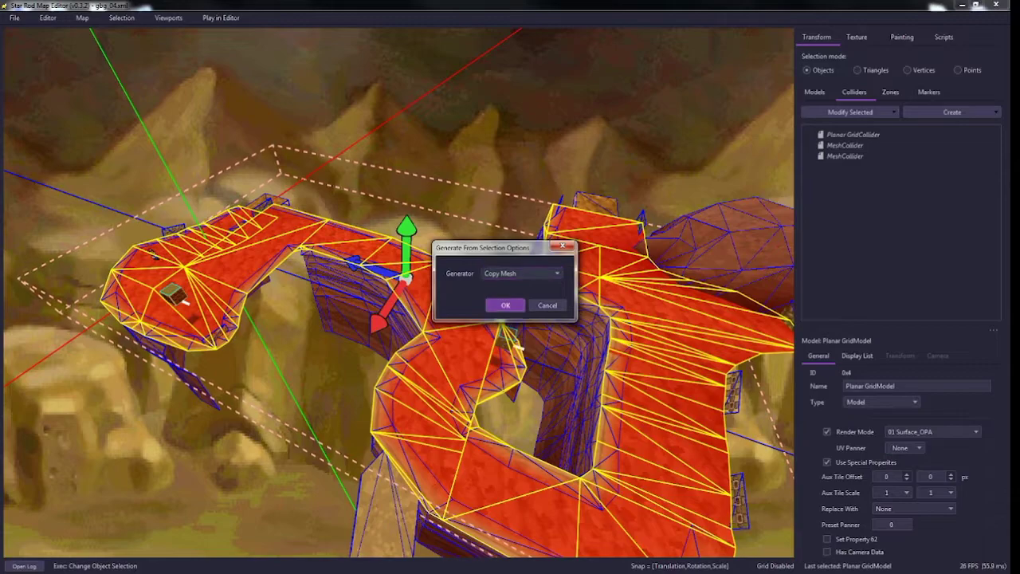
pyautogui.click(506, 306)
pyautogui.moveTo(398, 292); pyautogui.dragTo(518, 287, button='right')
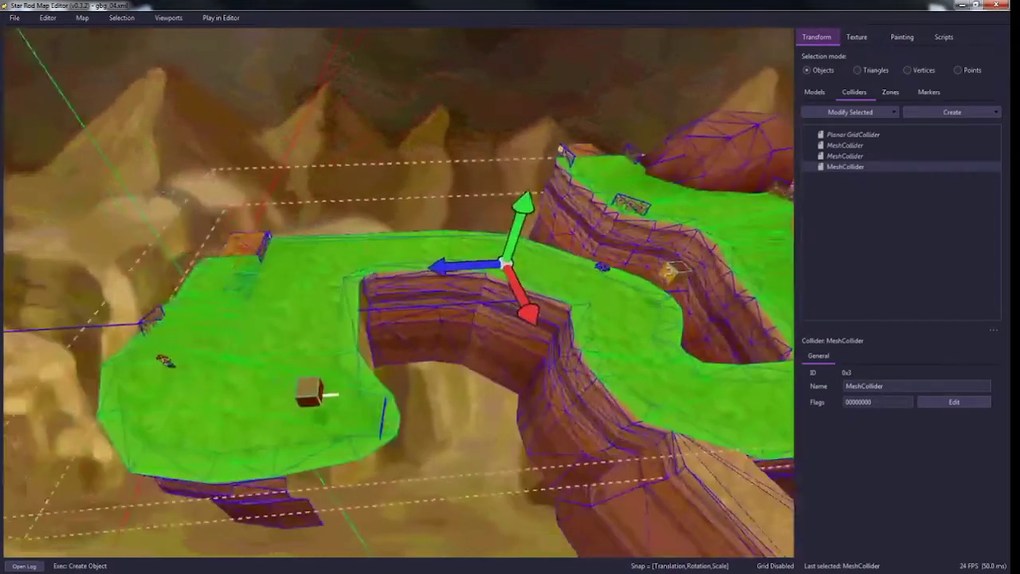
pyautogui.click(952, 112)
pyautogui.click(968, 150)
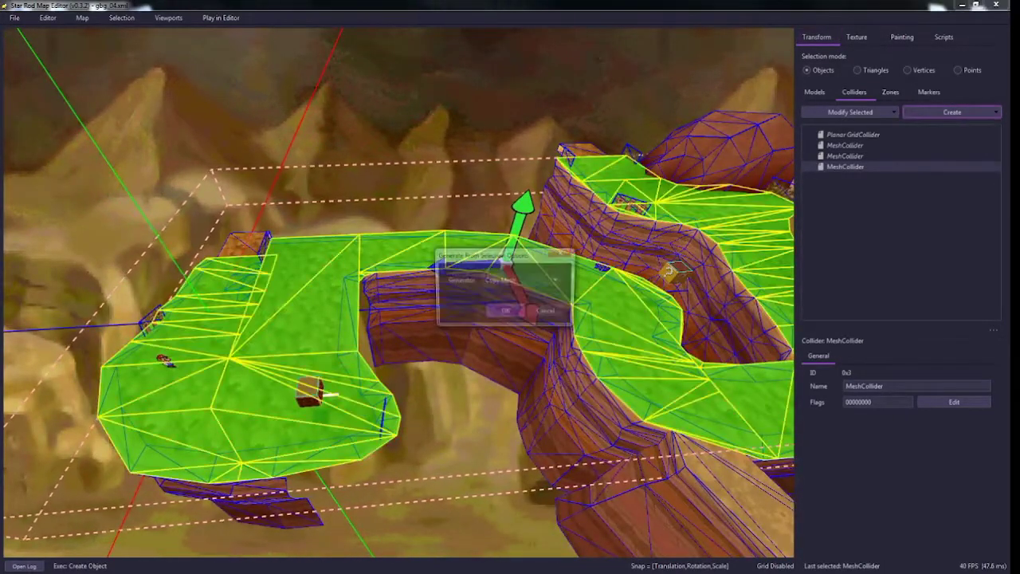
pyautogui.click(548, 312)
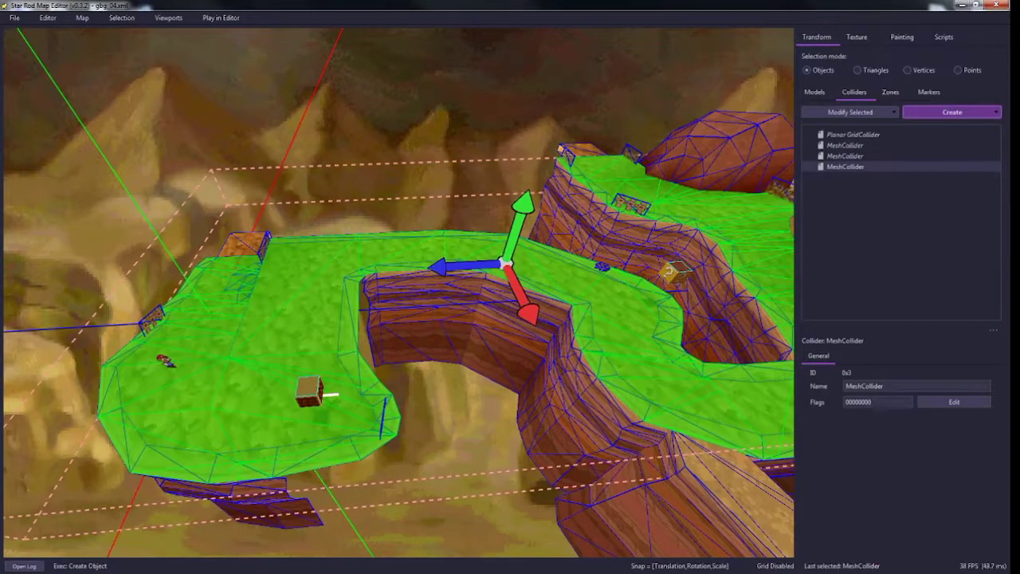
pyautogui.click(952, 113)
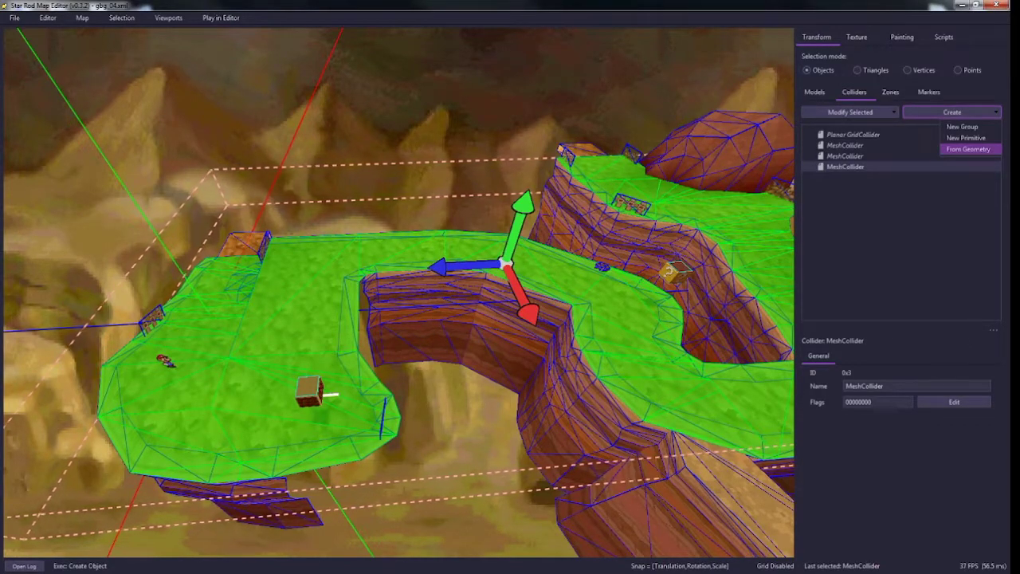
pyautogui.click(952, 113)
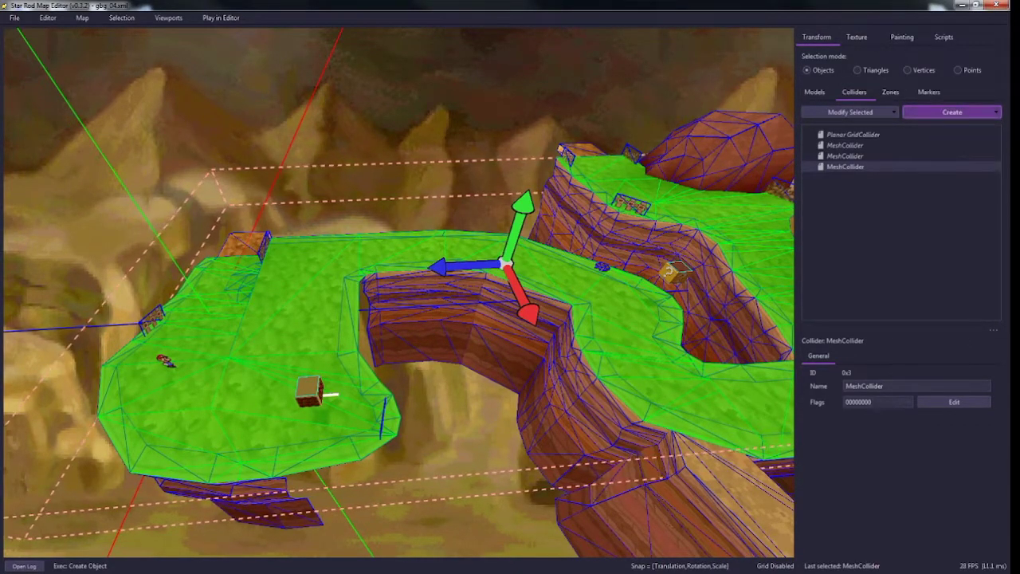
# Step: Deselect the new collider and test it in in-editor play mode by walking Mario across the plateau
pyautogui.press('Escape')
pyautogui.moveTo(399, 293); pyautogui.dragTo(621, 327, button='right')
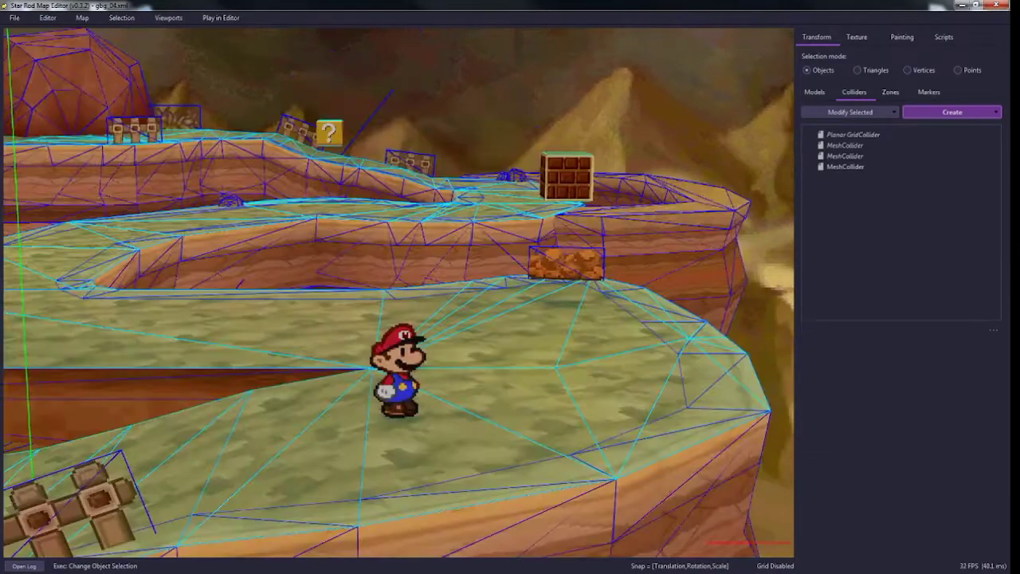
pyautogui.press('a')
pyautogui.press('d')
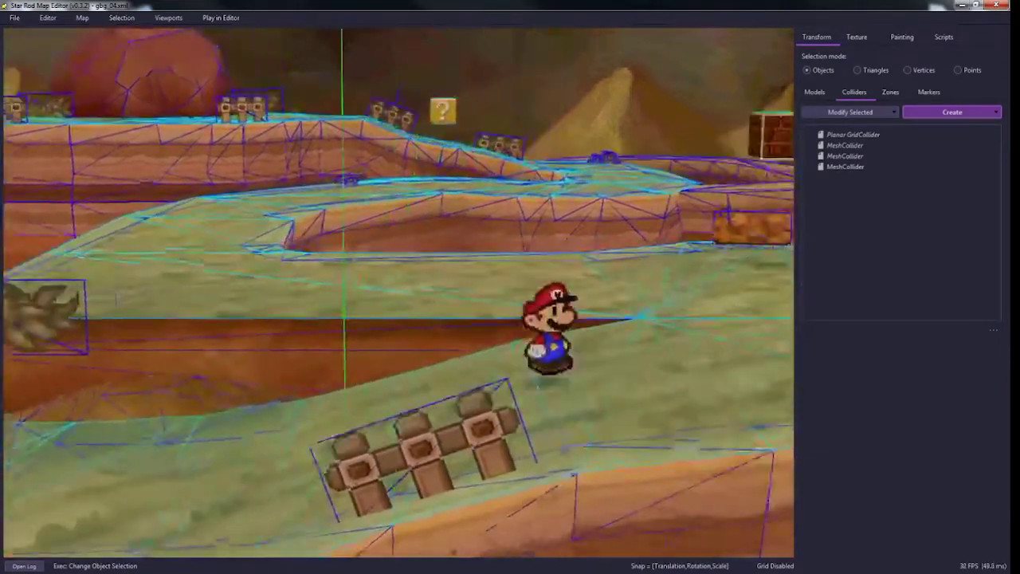
pyautogui.press('w')
pyautogui.press('a')
pyautogui.press('d')
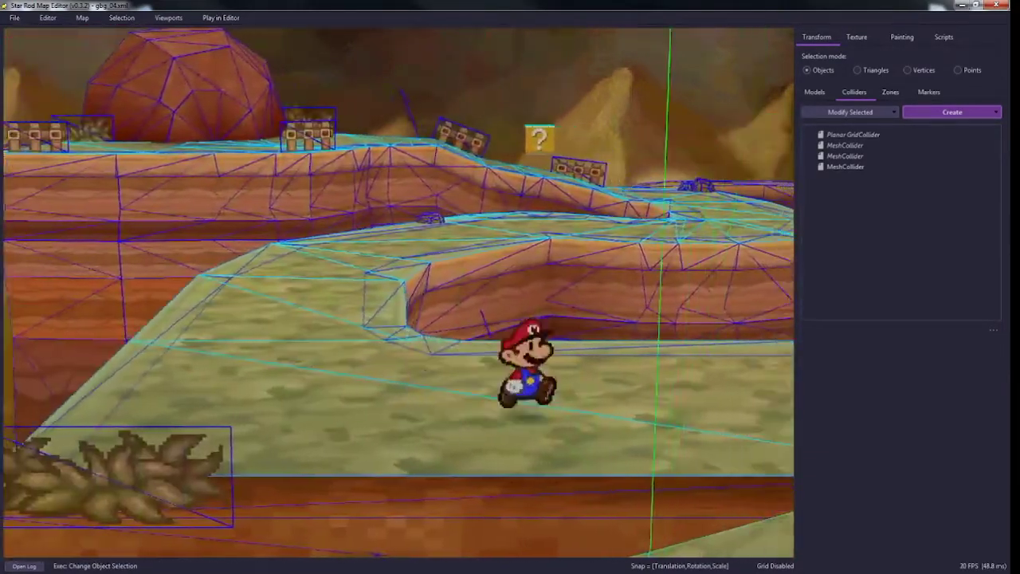
pyautogui.press('s')
pyautogui.press('d')
pyautogui.press('s')
pyautogui.press('a')
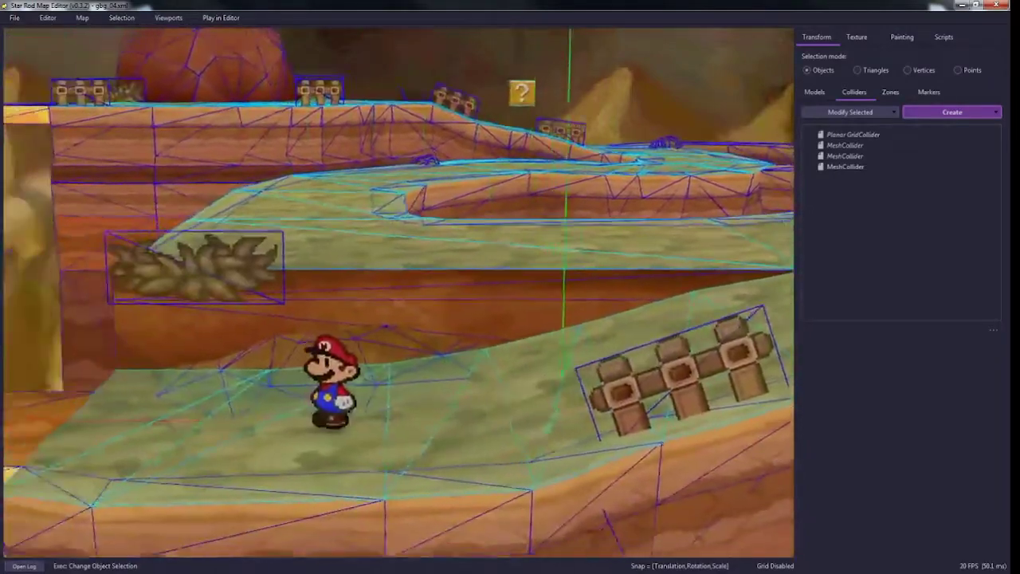
pyautogui.press('d')
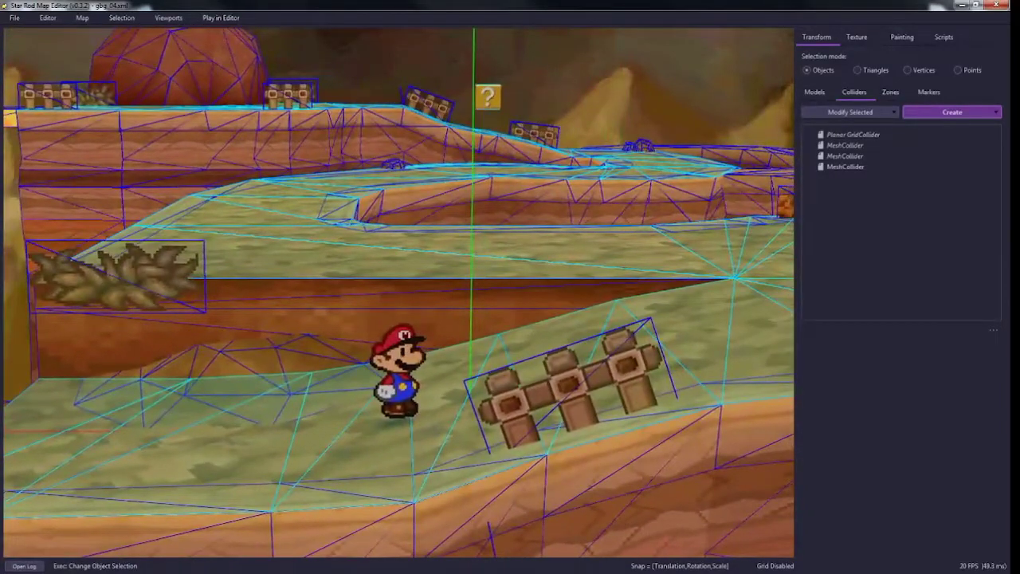
# Step: Hide the colliders, show the zones instead, and end the in-editor play session
pyautogui.press('h')
pyautogui.press('2')
pyautogui.press('3')
pyautogui.press('t')
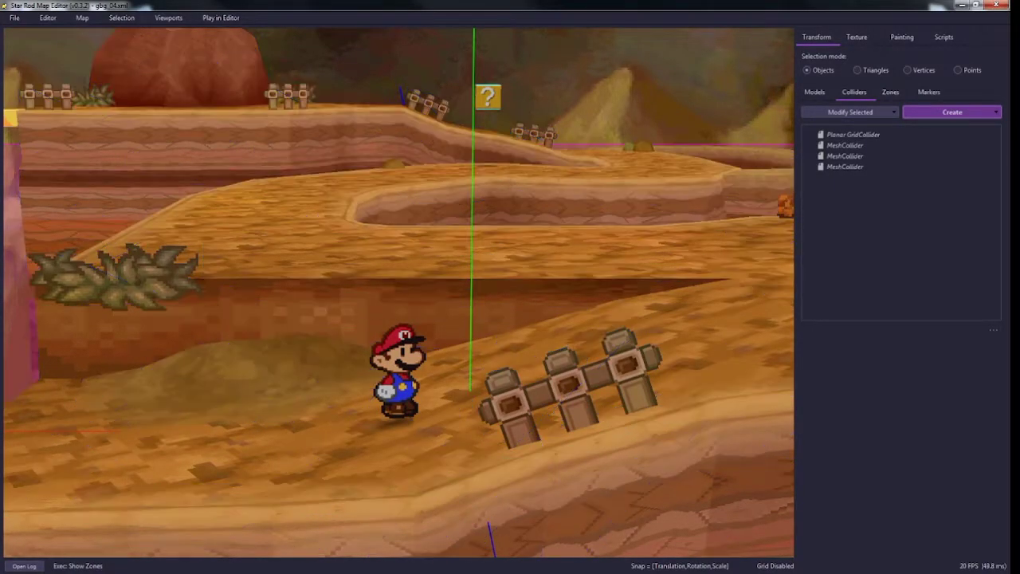
pyautogui.press('d')
pyautogui.press('p')
# Step: Select the large zone plane surrounding the map to inspect its camera data, and clear the selection
pyautogui.press('w')
pyautogui.moveTo(399, 293); pyautogui.dragTo(371, 339, button='right')
pyautogui.press('s')
pyautogui.click(399, 367)
pyautogui.press('d')
pyautogui.press('w')
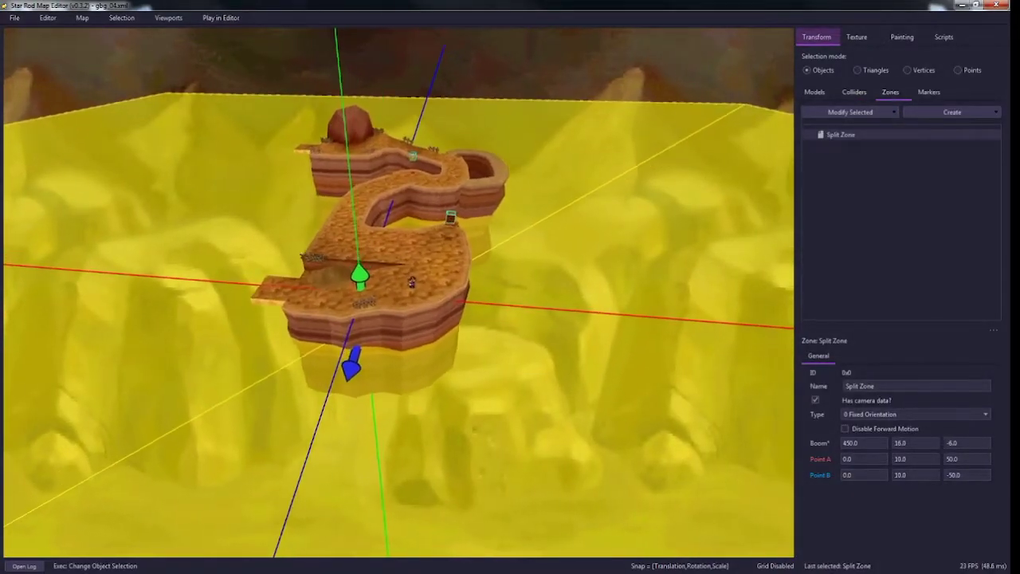
pyautogui.press('Escape')
# Step: Create a Planar Grid zone primitive of size 200 with one X segment and one Z segment over the front plateau
pyautogui.press('w')
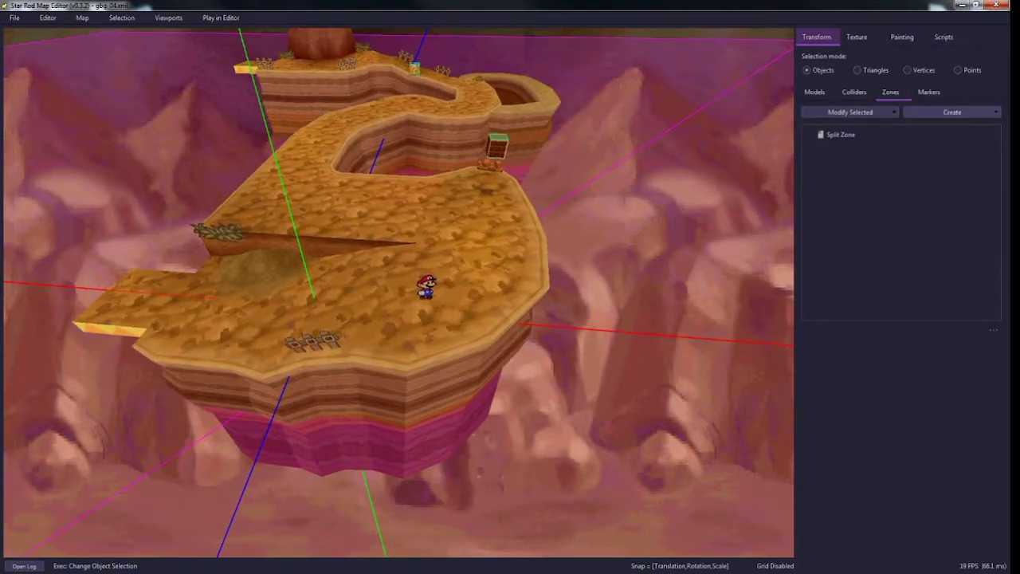
pyautogui.click(952, 112)
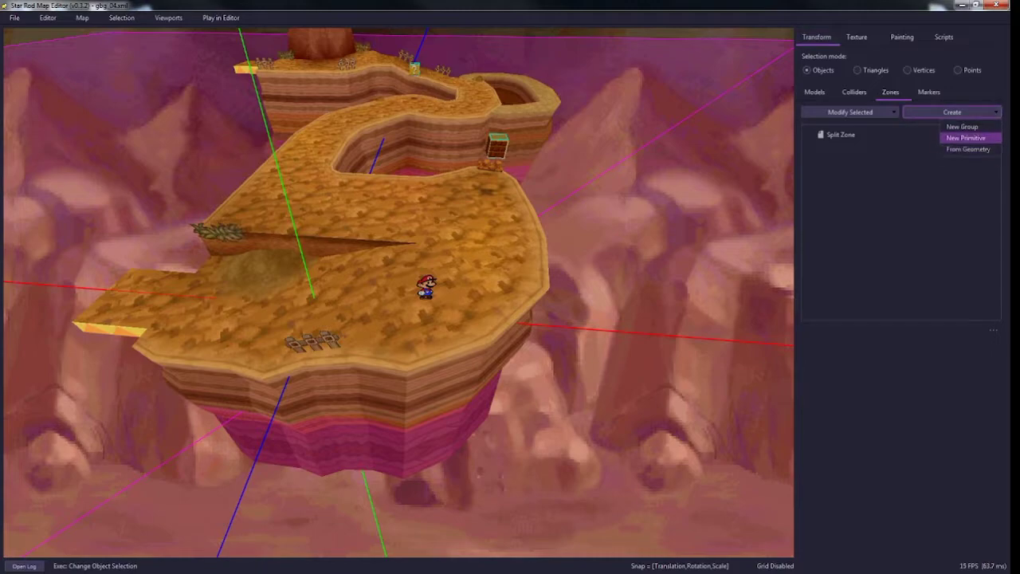
pyautogui.click(966, 137)
pyautogui.click(504, 216)
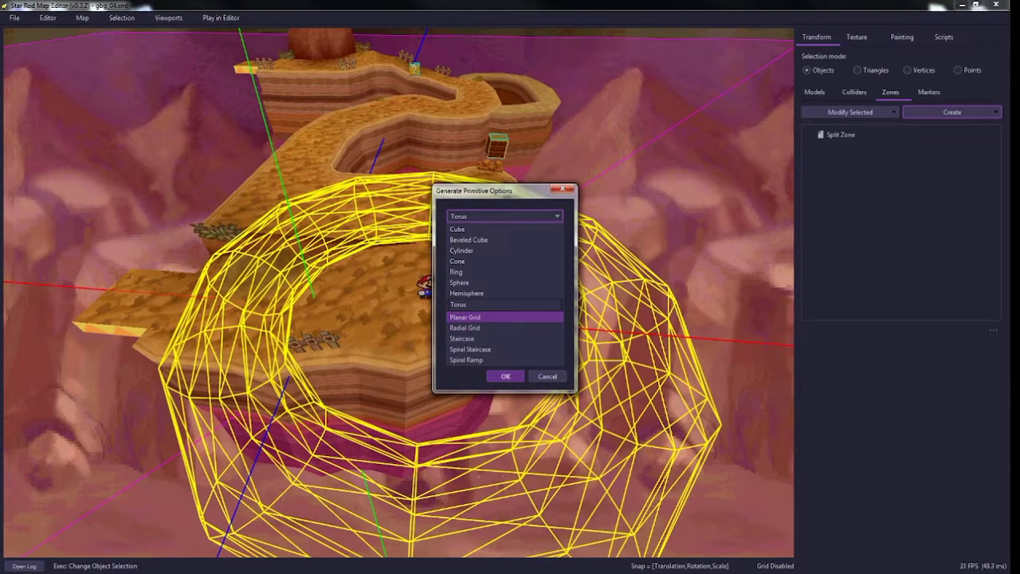
pyautogui.click(465, 317)
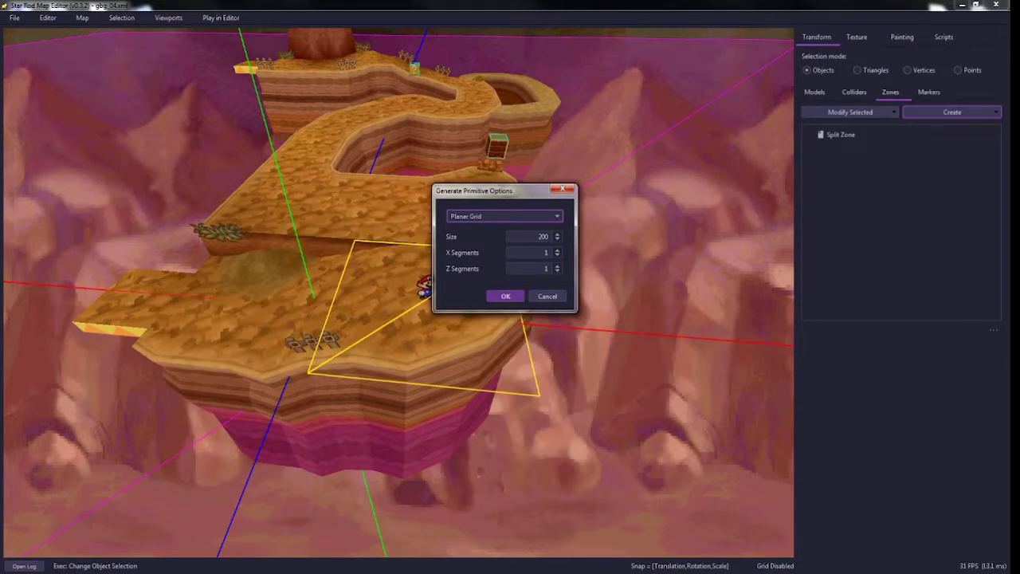
pyautogui.click(505, 296)
pyautogui.press('s')
pyautogui.moveTo(506, 295)
pyautogui.mouseDown(button='right')
pyautogui.moveTo(478, 335)
pyautogui.moveTo(505, 299)
pyautogui.mouseUp(button='right')
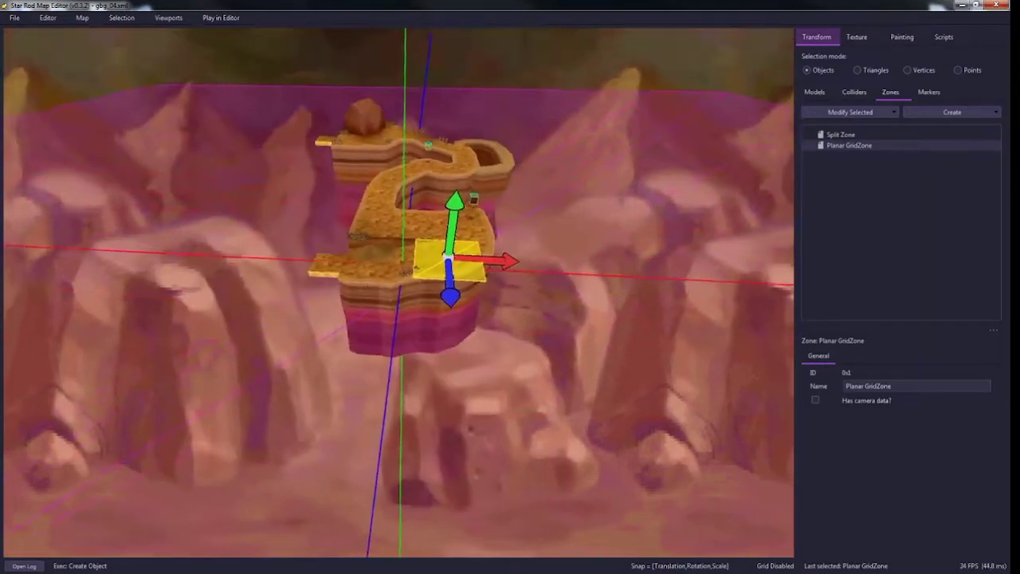
# Step: Scale the new planar grid zone up uniformly until it extends well beyond the front section of the plateau
pyautogui.press('w')
pyautogui.press('space')
pyautogui.keyDown('shift'); pyautogui.moveTo(521, 265); pyautogui.dragTo(638, 271); pyautogui.keyUp('shift')
pyautogui.press('space')
pyautogui.moveTo(638, 271); pyautogui.dragTo(693, 275, button='right')
pyautogui.press('a')
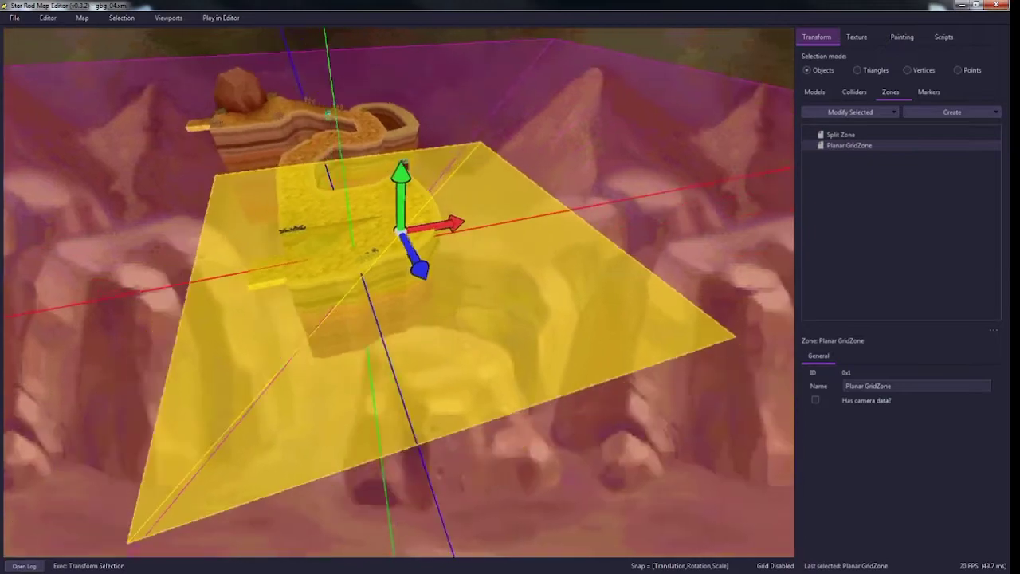
# Step: Lower the planar grid zone beneath the front plateau's surface and shift it back slightly along the Z axis
pyautogui.moveTo(434, 239); pyautogui.dragTo(395, 227, button='right')
pyautogui.press('d')
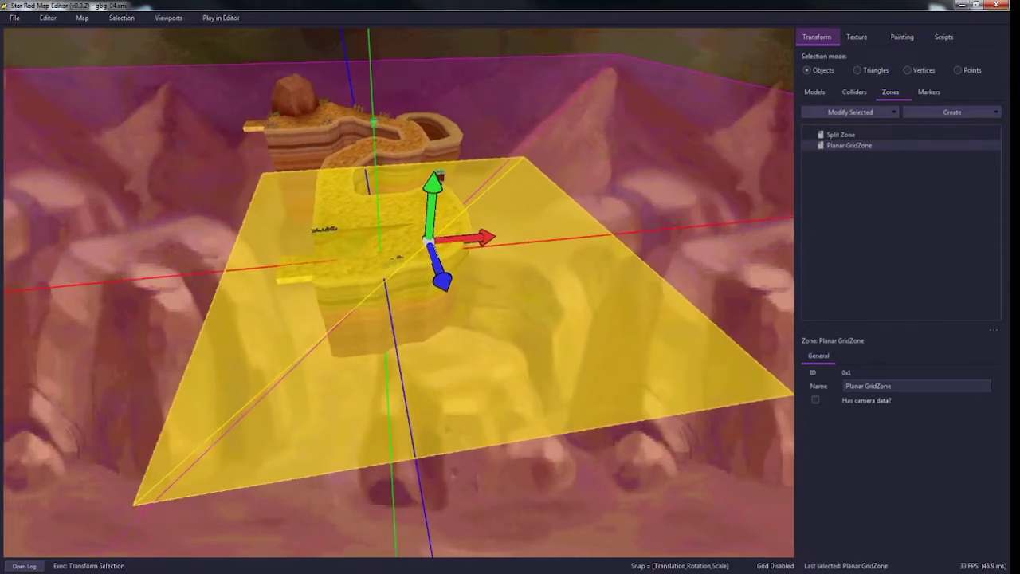
pyautogui.moveTo(433, 185); pyautogui.dragTo(429, 236)
pyautogui.moveTo(429, 236); pyautogui.dragTo(522, 243, button='right')
pyautogui.press('a')
pyautogui.press('s')
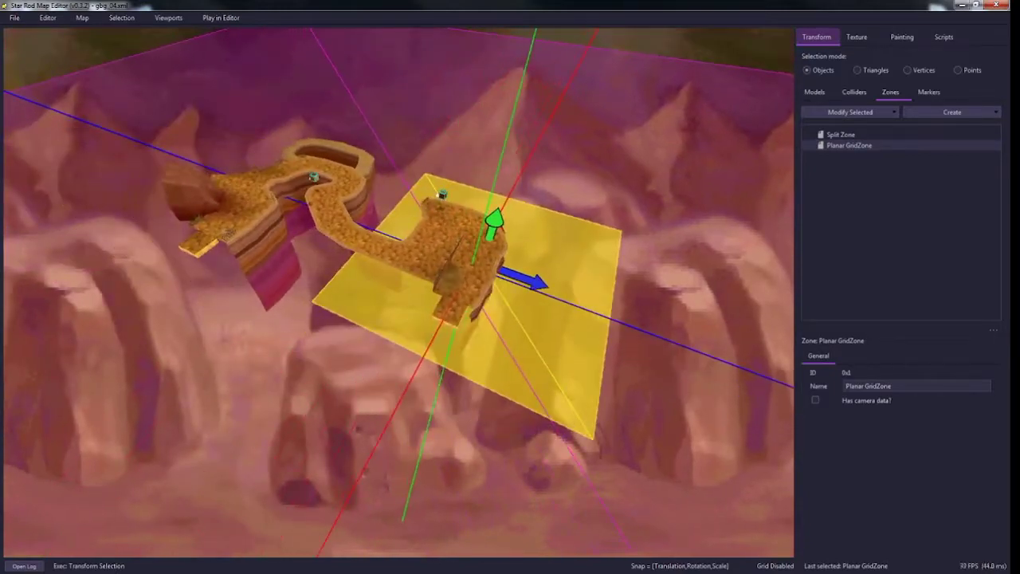
pyautogui.moveTo(525, 281); pyautogui.dragTo(503, 273)
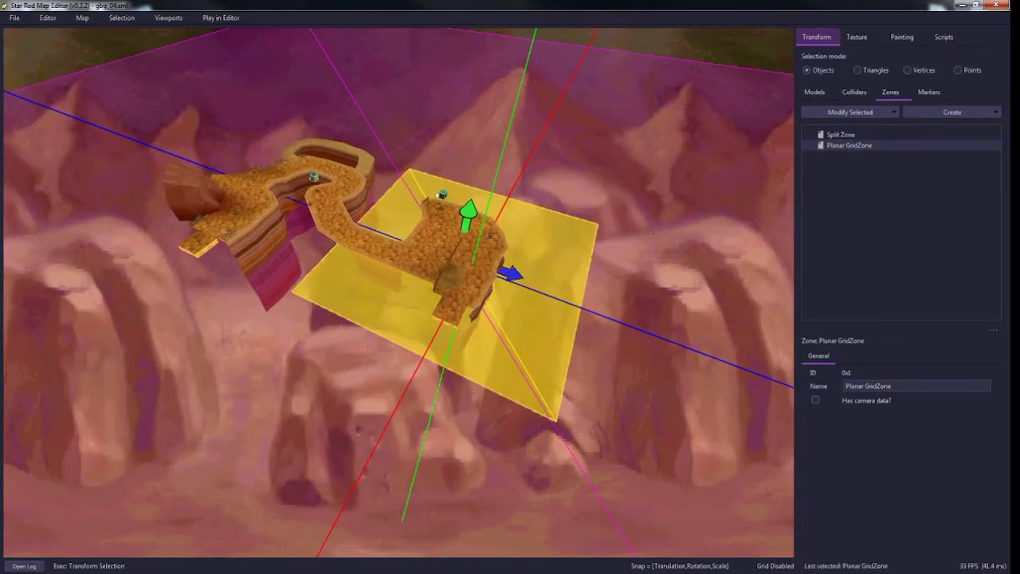
# Step: Check the planar grid zone's height against the cliffs from several sides and raise it slightly while keeping it beneath the plateau
pyautogui.press('d')
pyautogui.moveTo(502, 272); pyautogui.dragTo(371, 290, button='right')
pyautogui.press('w')
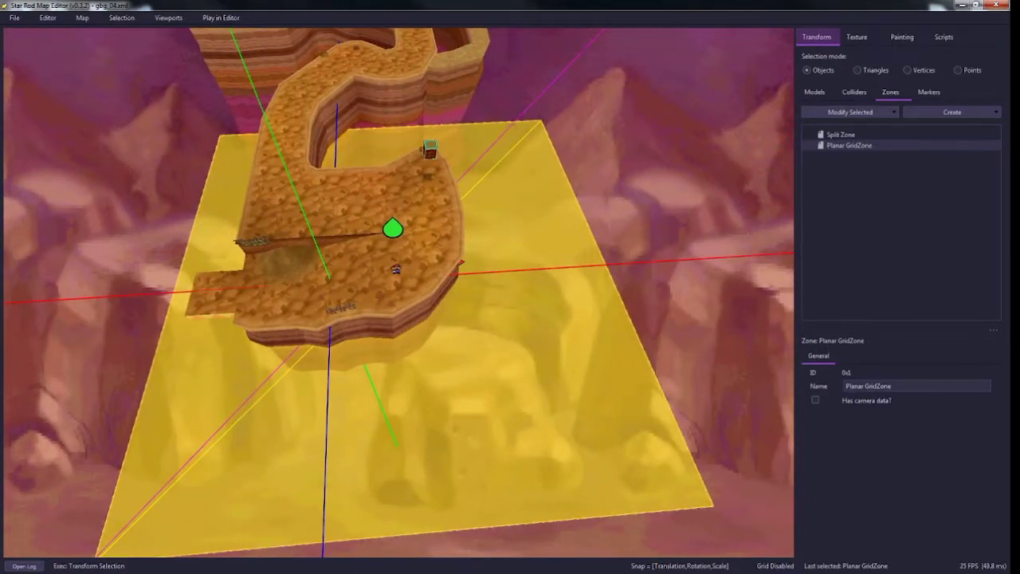
pyautogui.press('s')
pyautogui.moveTo(390, 289); pyautogui.dragTo(431, 204, button='right')
pyautogui.press('a')
pyautogui.press('a')
pyautogui.press('d')
pyautogui.press('w')
pyautogui.press('w')
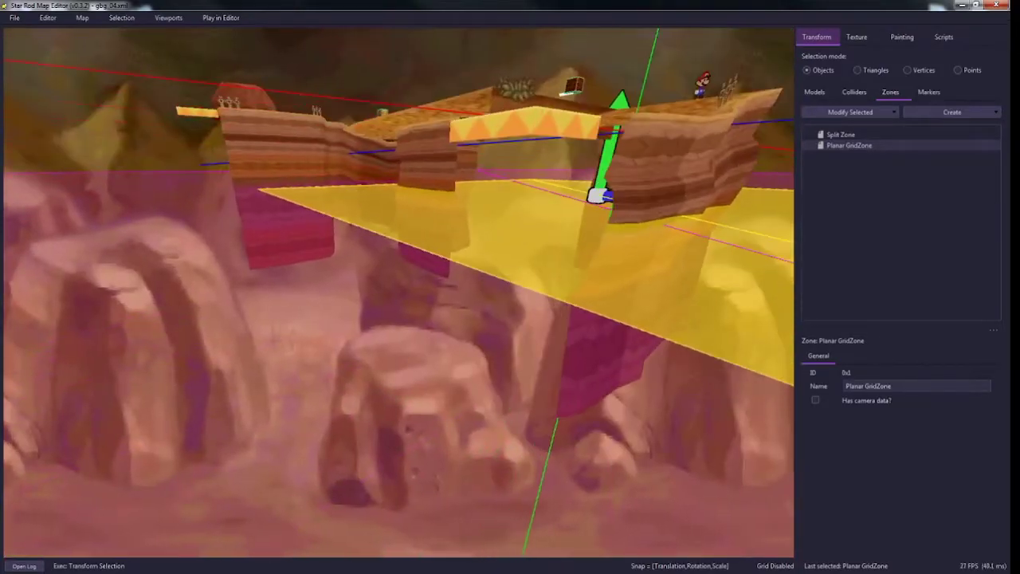
pyautogui.press('w')
pyautogui.moveTo(612, 152)
pyautogui.mouseDown(button='right')
pyautogui.moveTo(562, 171)
pyautogui.moveTo(581, 148)
pyautogui.moveTo(603, 151)
pyautogui.mouseUp(button='right')
pyautogui.press('s')
pyautogui.press('d')
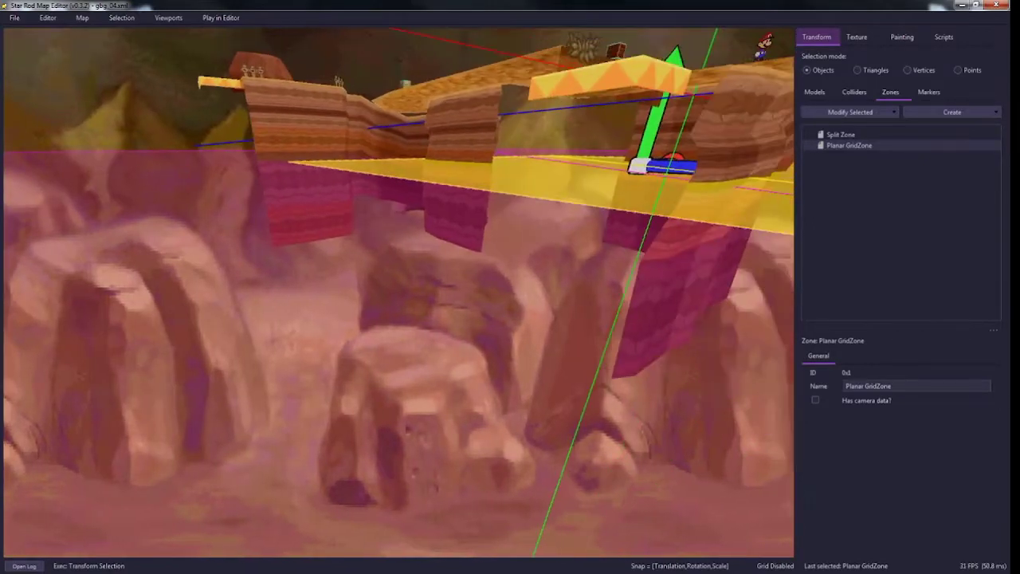
pyautogui.moveTo(675, 61); pyautogui.dragTo(677, 44)
pyautogui.press('w')
pyautogui.moveTo(677, 44); pyautogui.dragTo(662, 80, button='right')
pyautogui.press('s')
pyautogui.click(757, 73)
pyautogui.hotkey('ctrl', 'z')
# Step: Compare the areas covered by the Split Zone and the Planar GridZone by selecting each one around the plateau
pyautogui.press('s')
pyautogui.moveTo(757, 73); pyautogui.dragTo(769, 32, button='right')
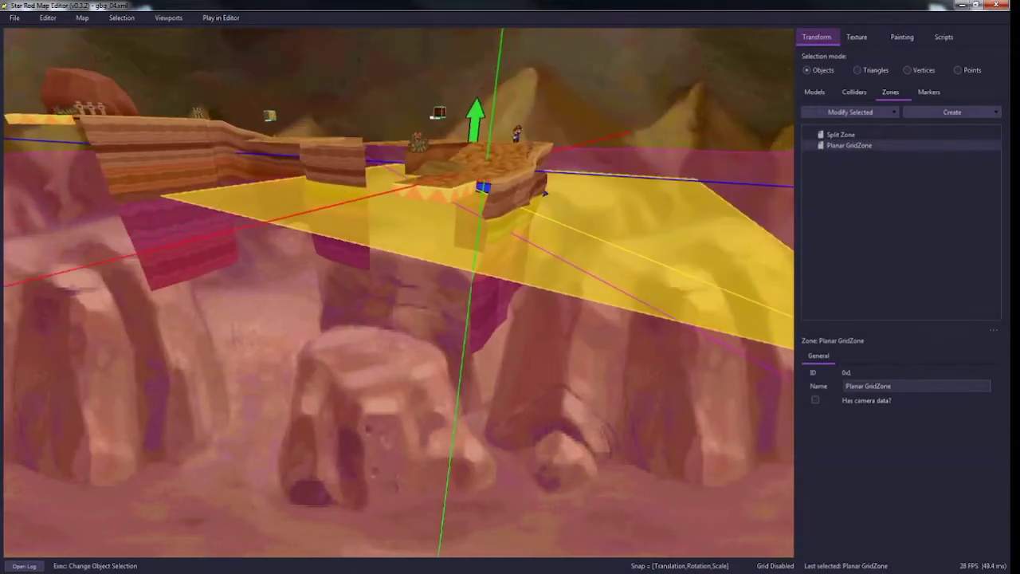
pyautogui.press('w')
pyautogui.moveTo(399, 293); pyautogui.dragTo(486, 335, button='right')
pyautogui.click(239, 319)
pyautogui.click(849, 145)
pyautogui.press('a')
pyautogui.press('s')
pyautogui.rightClick(380, 194)
pyautogui.press('w')
pyautogui.moveTo(381, 194)
pyautogui.mouseDown(button='right')
pyautogui.moveTo(367, 128)
pyautogui.moveTo(368, 195)
pyautogui.mouseUp(button='right')
pyautogui.press('s')
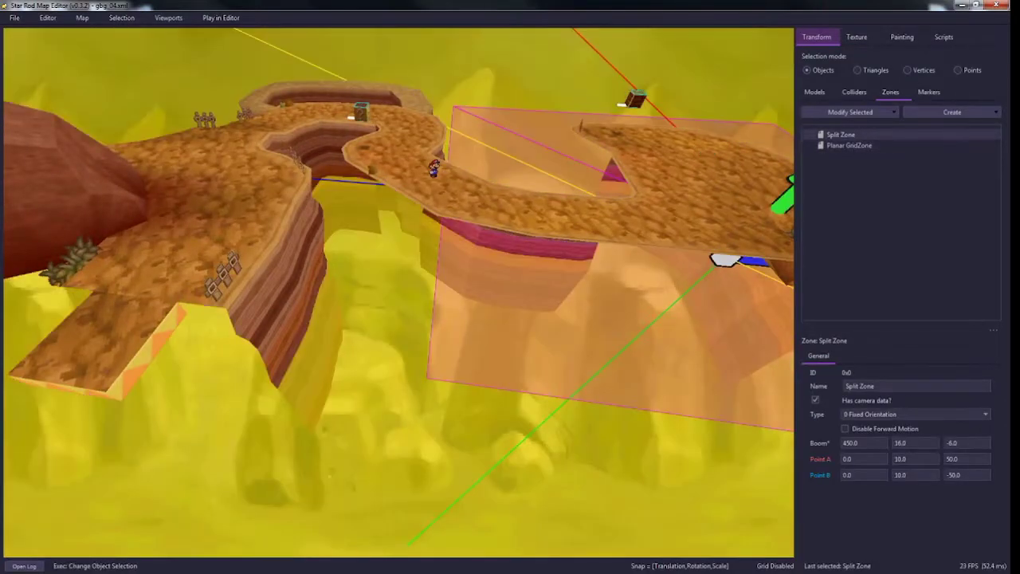
pyautogui.click(849, 145)
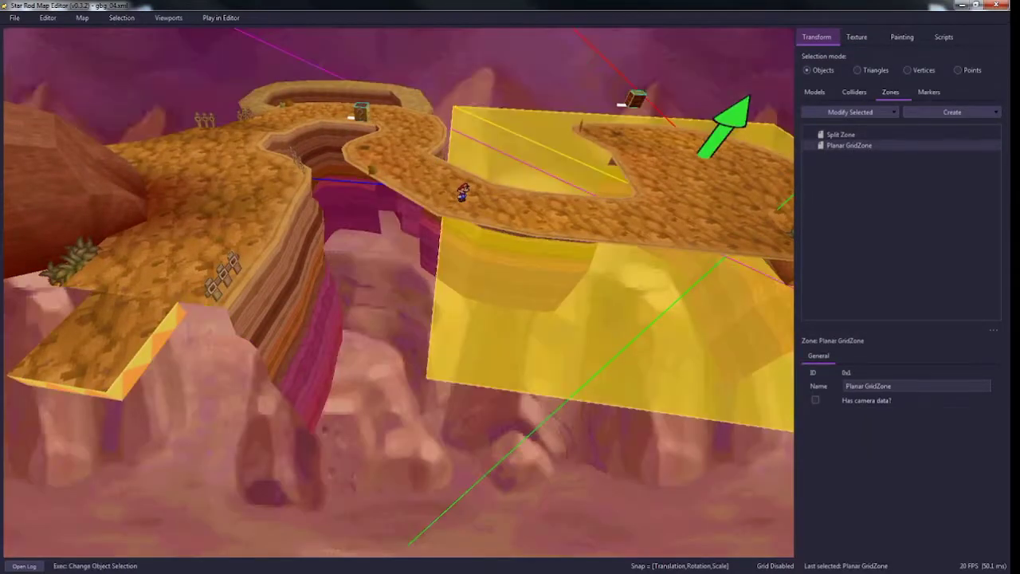
# Step: Reselect the planar grid zone under the front plateau and review the operations for orienting its normals, without applying any
pyautogui.moveTo(398, 293); pyautogui.dragTo(462, 232, button='right')
pyautogui.click(398, 293)
pyautogui.moveTo(399, 292); pyautogui.dragTo(275, 327, button='right')
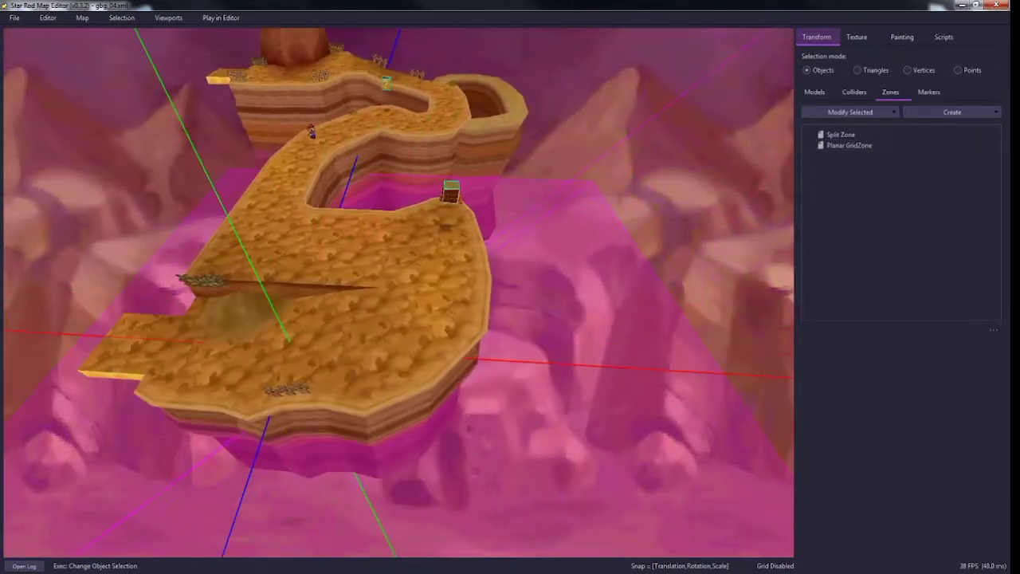
pyautogui.rightClick(437, 273)
pyautogui.click(438, 274)
pyautogui.press('s')
pyautogui.moveTo(438, 274); pyautogui.dragTo(454, 307, button='right')
pyautogui.press('s')
pyautogui.press('d')
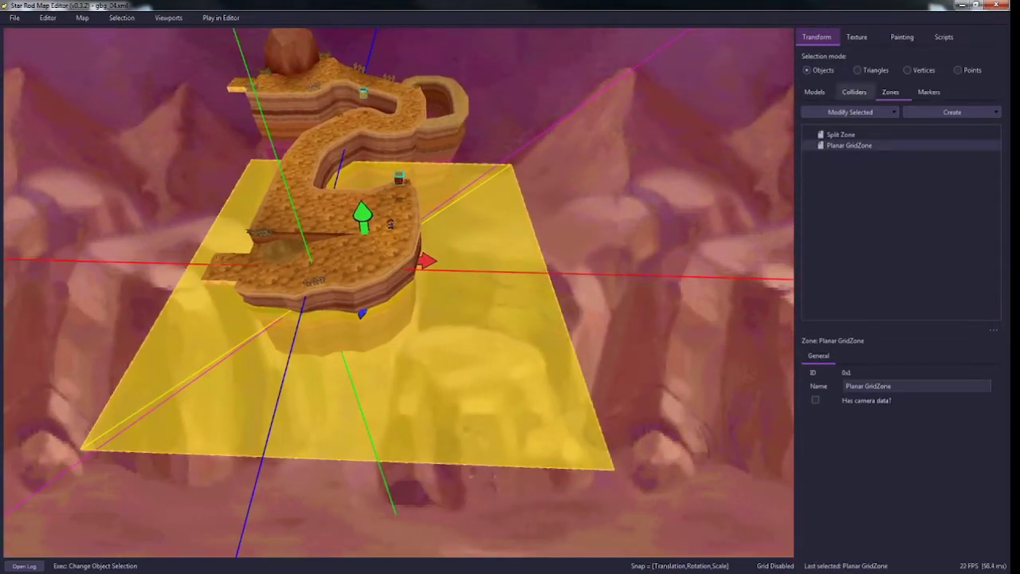
pyautogui.click(851, 111)
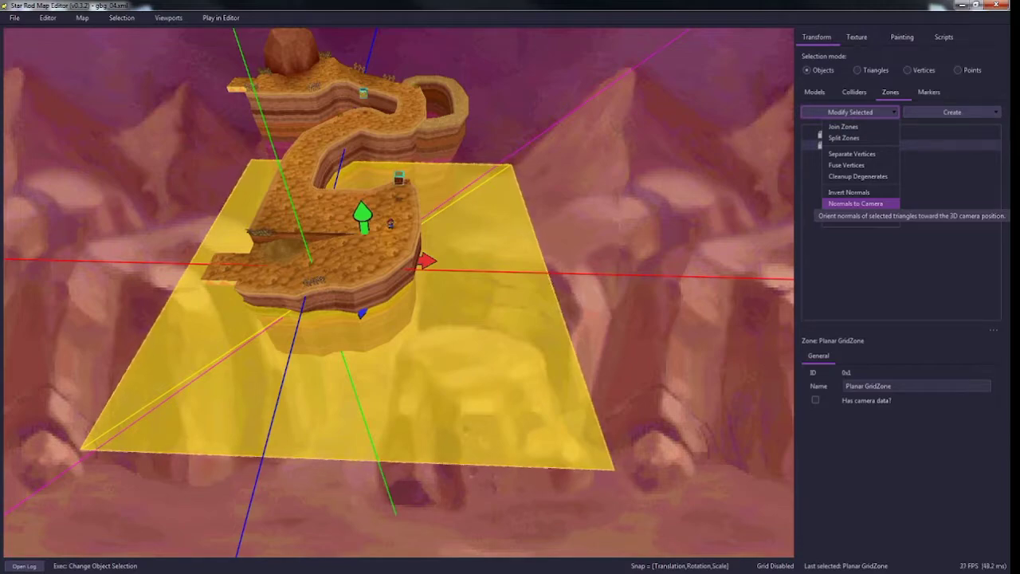
pyautogui.click(846, 112)
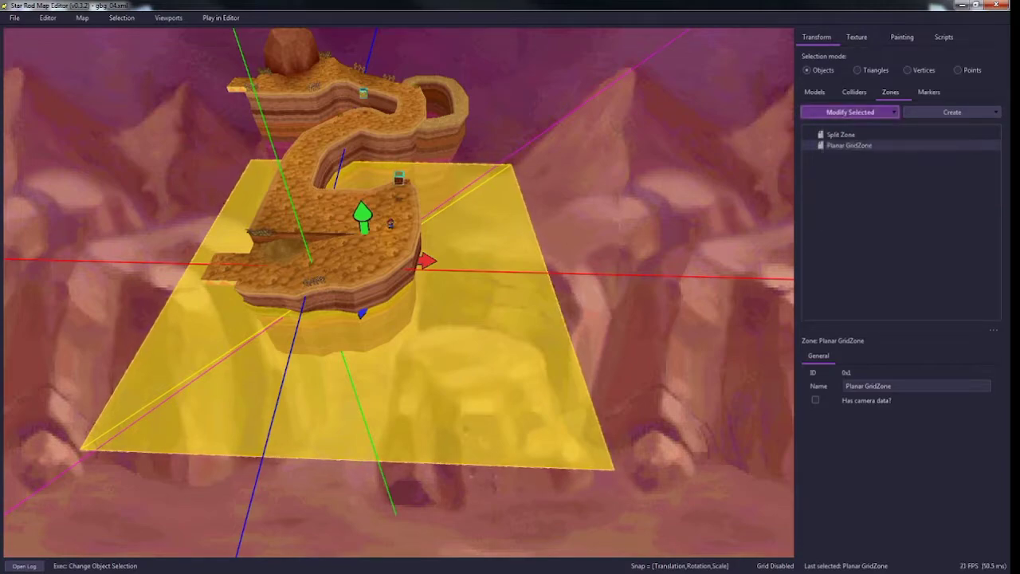
# Step: Clear the selection, start an in-editor play session, and walk Mario back and forth across the front plateau
pyautogui.moveTo(399, 293); pyautogui.dragTo(399, 208, button='right')
pyautogui.press('w')
pyautogui.click(398, 293)
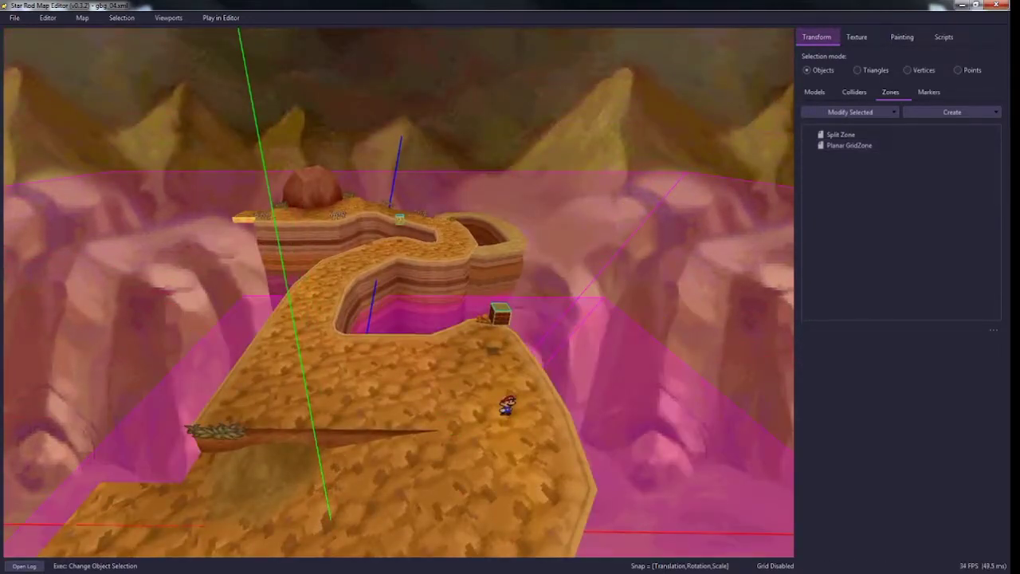
pyautogui.press('p')
pyautogui.press('a')
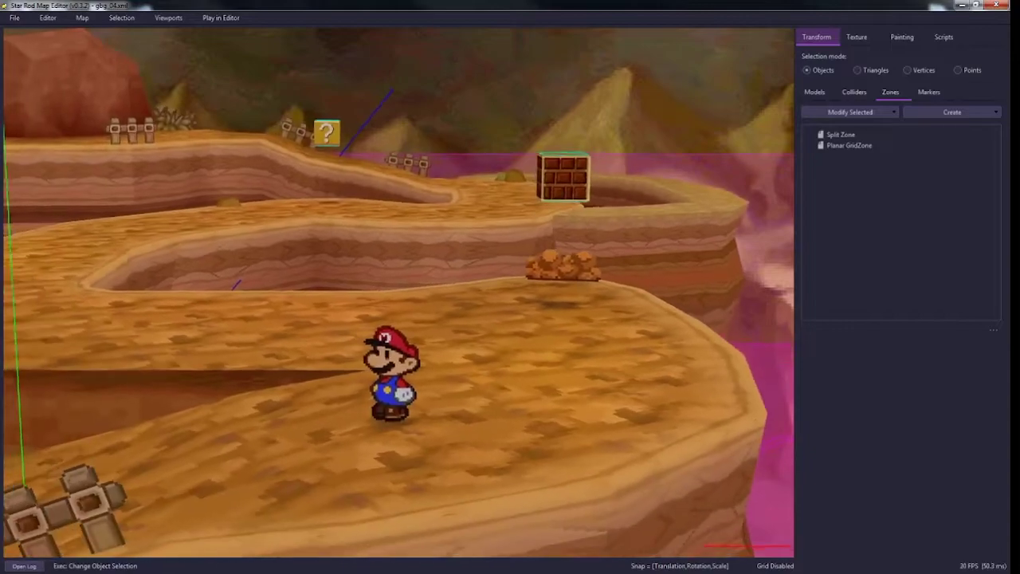
pyautogui.press('d')
pyautogui.press('a')
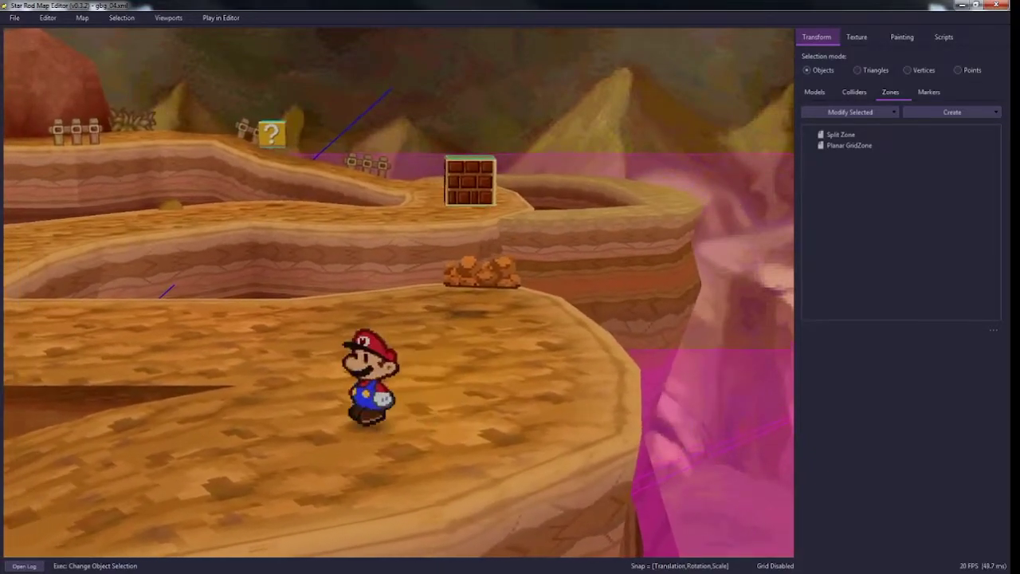
pyautogui.press('d')
# Step: Enable camera data on the planar grid zone with the Fixed Orientation type, and walk Mario back and forth to test it
pyautogui.click(850, 146)
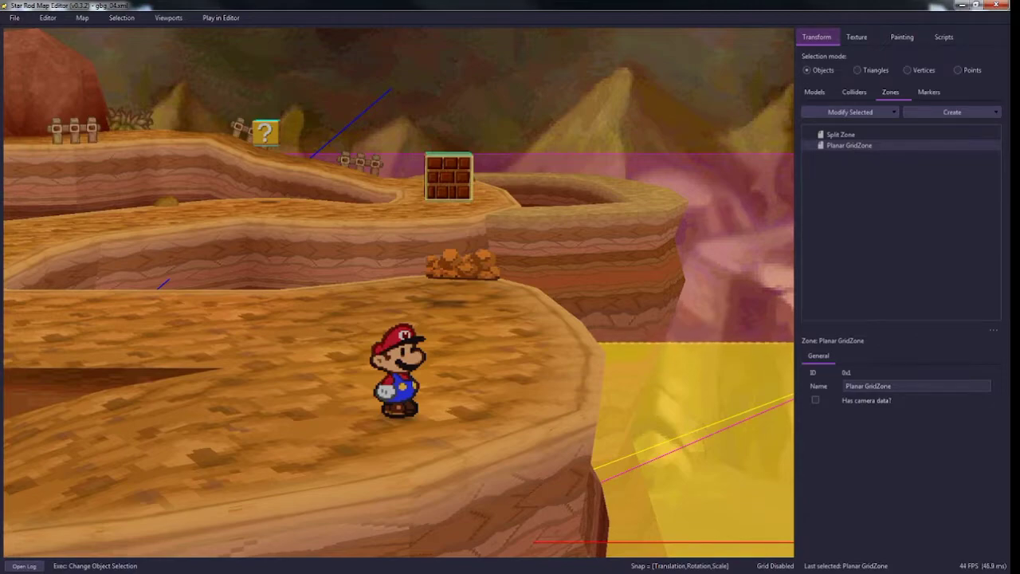
pyautogui.click(815, 400)
pyautogui.click(915, 415)
pyautogui.click(915, 415)
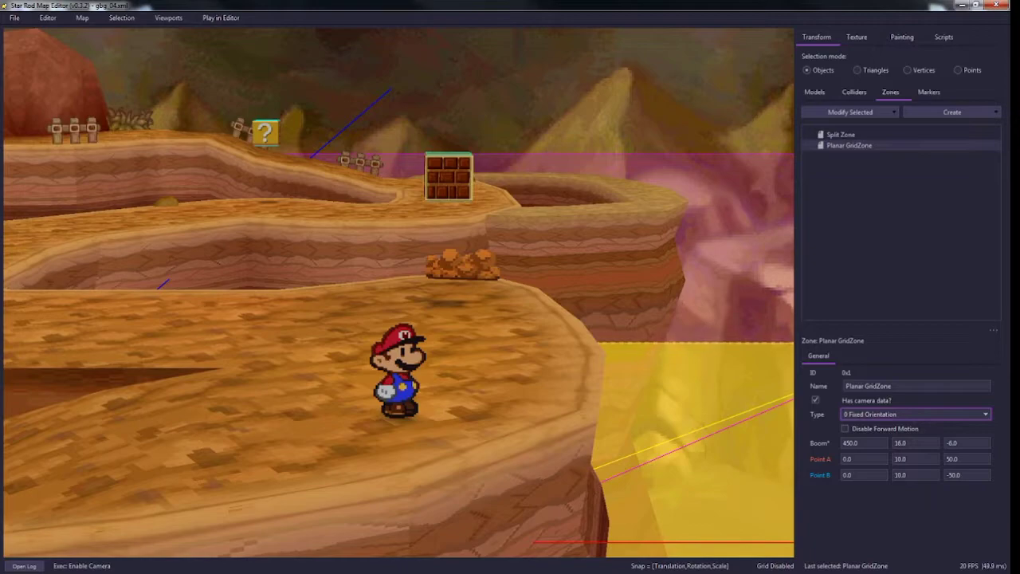
pyautogui.click(818, 37)
pyautogui.press('a')
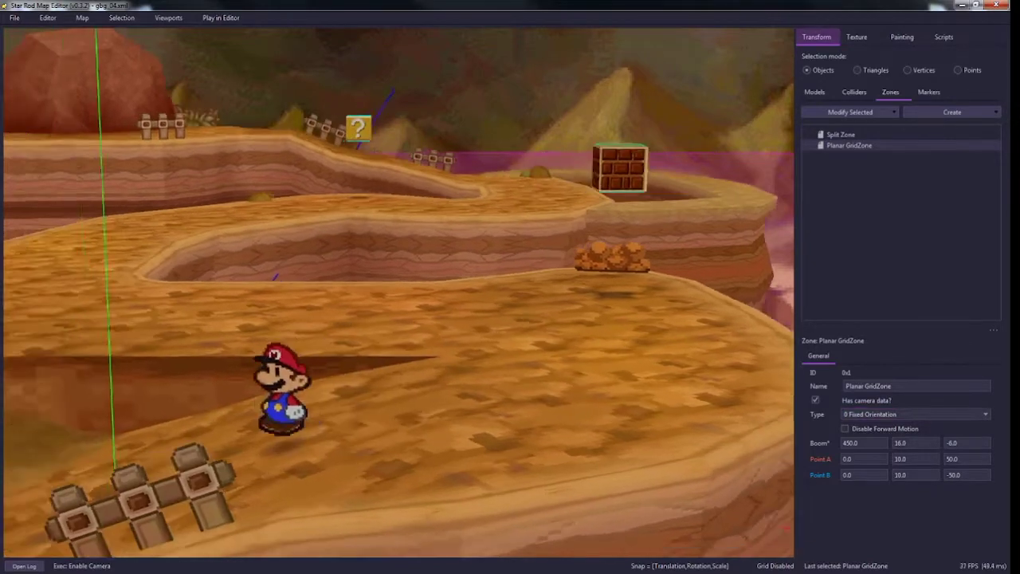
pyautogui.press('d')
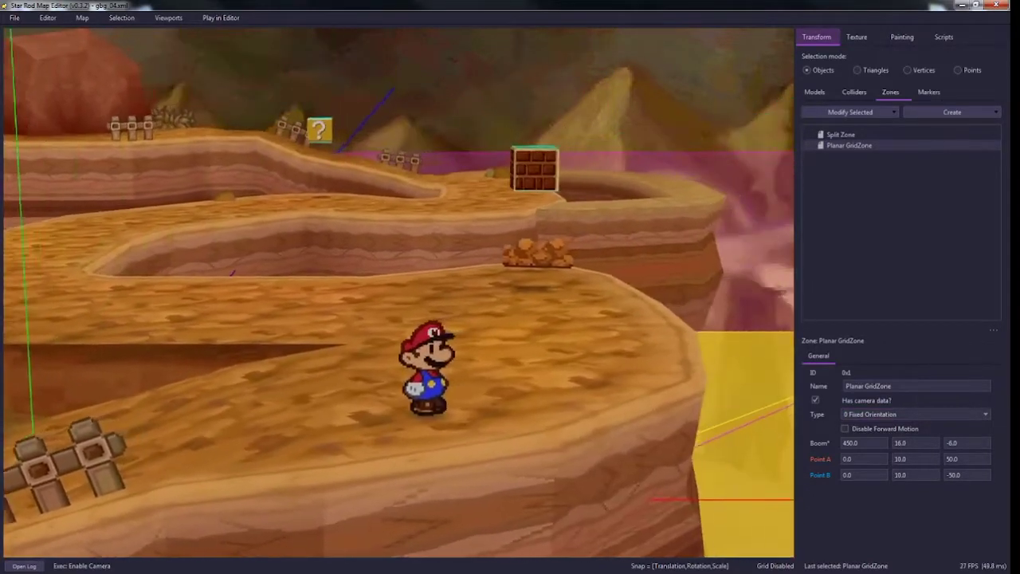
pyautogui.press('a')
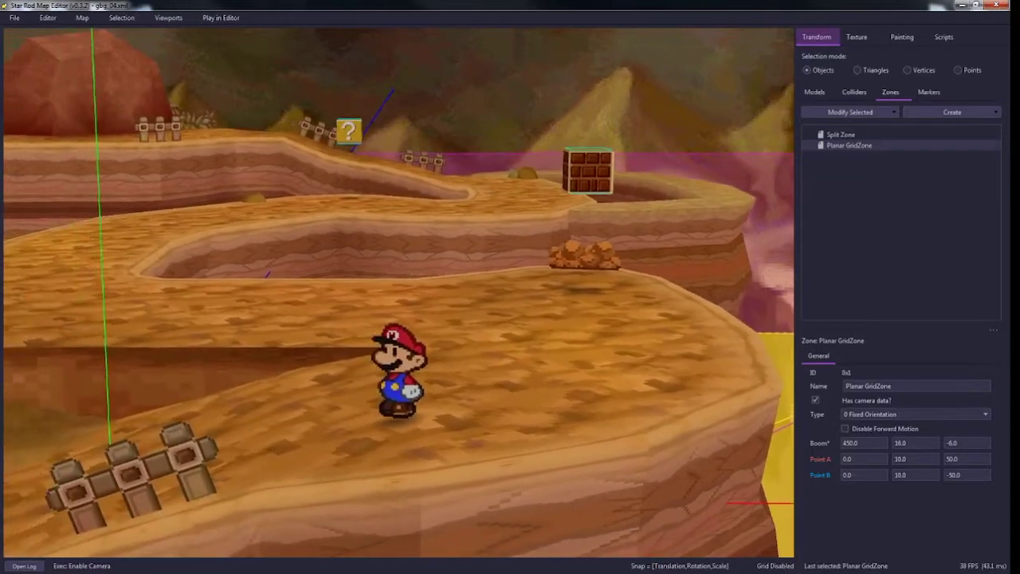
# Step: Set the planar grid zone's camera boom length to 500
pyautogui.click(860, 443)
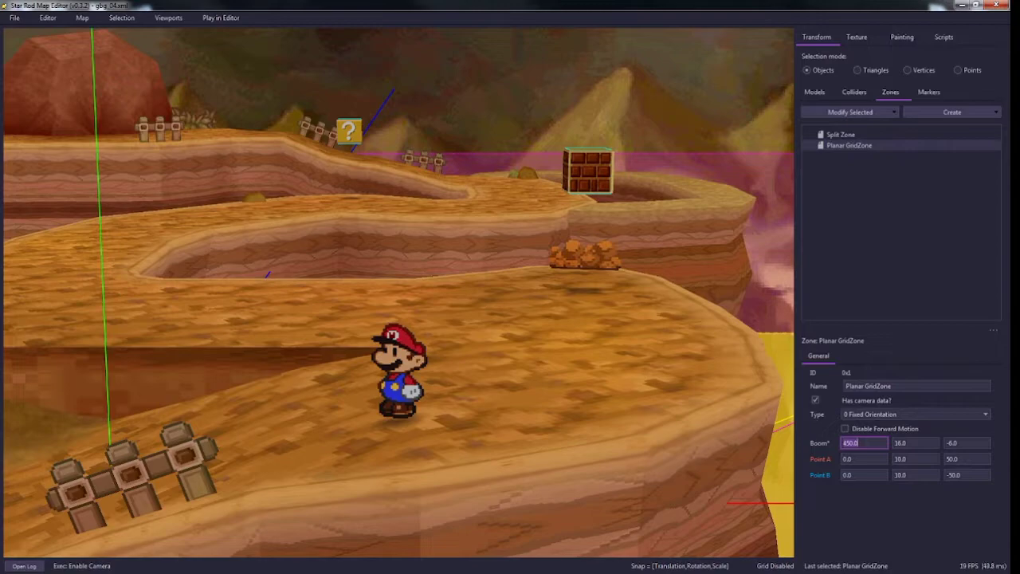
pyautogui.moveTo(819, 442)
pyautogui.write('500')
pyautogui.press('Tab')
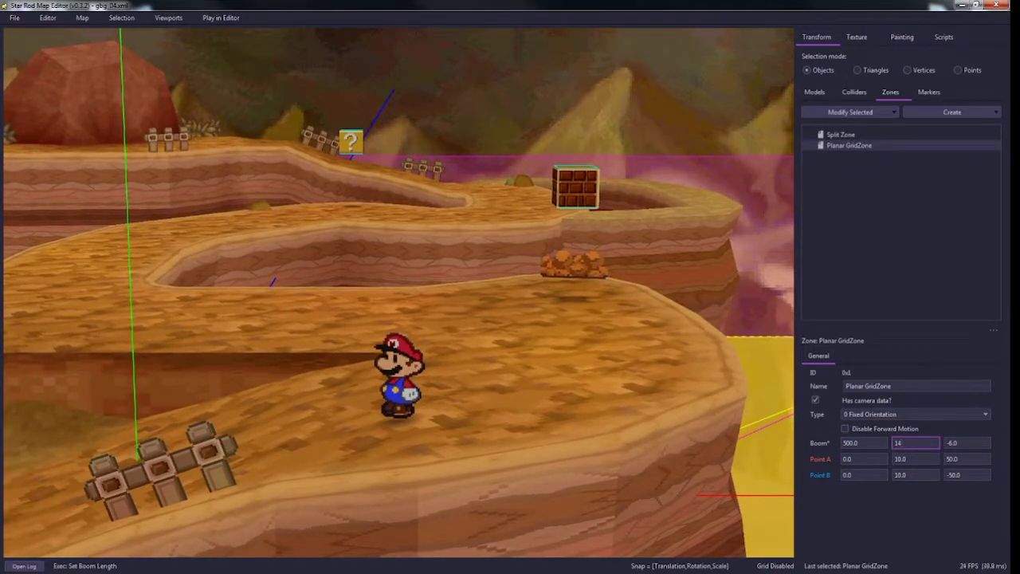
# Step: Try a boom pitch of 14 and a view pitch of -2 on the zone camera while walking Mario around
pyautogui.press('Tab')
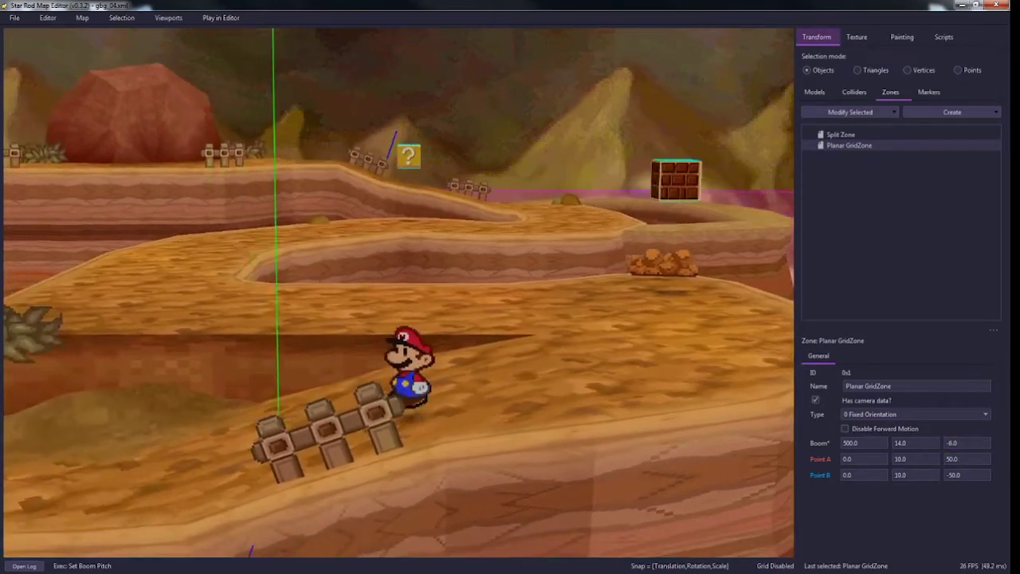
pyautogui.press('d')
pyautogui.click(967, 444)
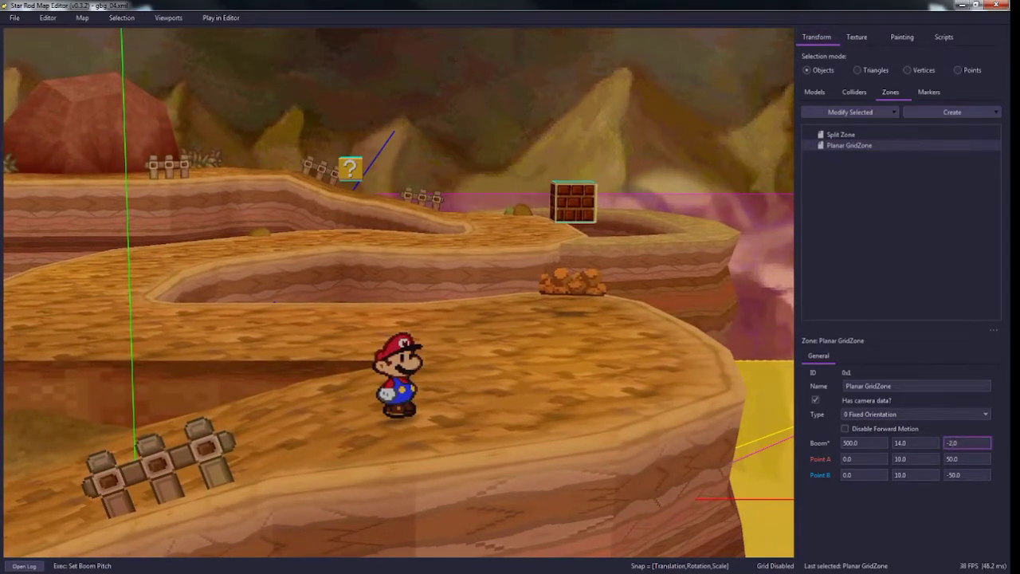
pyautogui.press('Return')
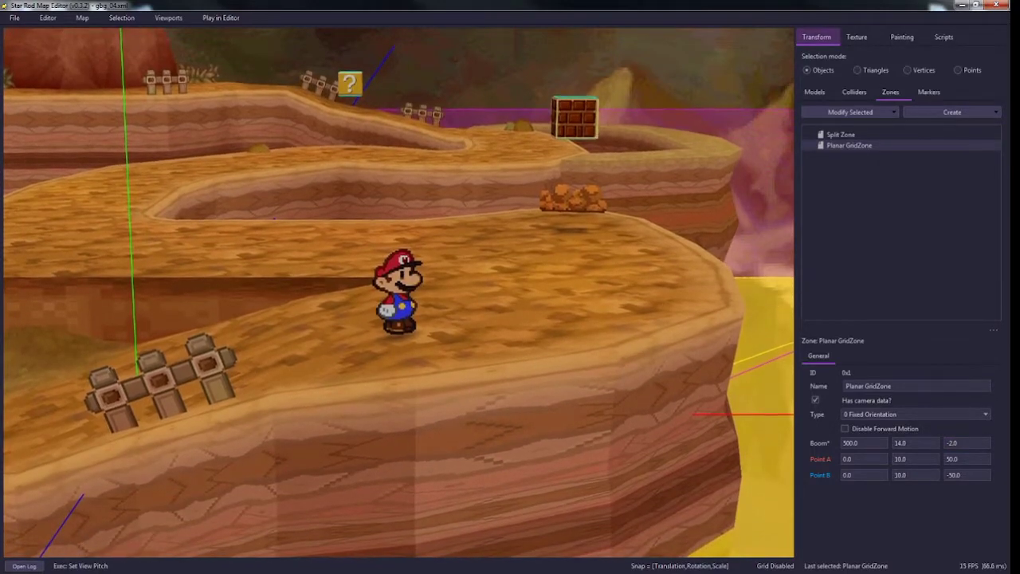
pyautogui.press('a')
pyautogui.press('d')
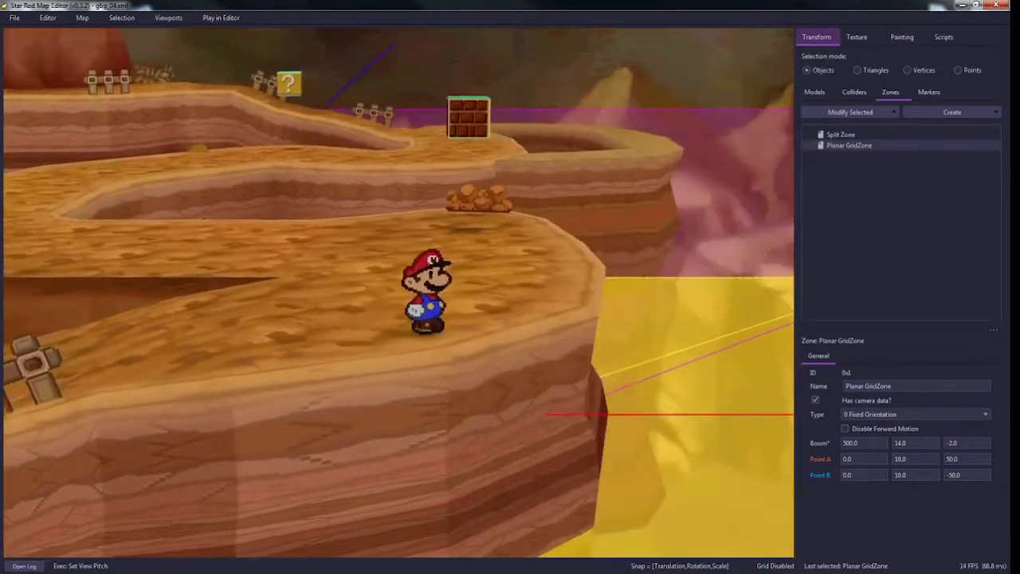
# Step: Undo the view pitch and boom pitch changes, and walk Mario to check the camera again
pyautogui.hotkey('ctrl', 'z')
pyautogui.press('a')
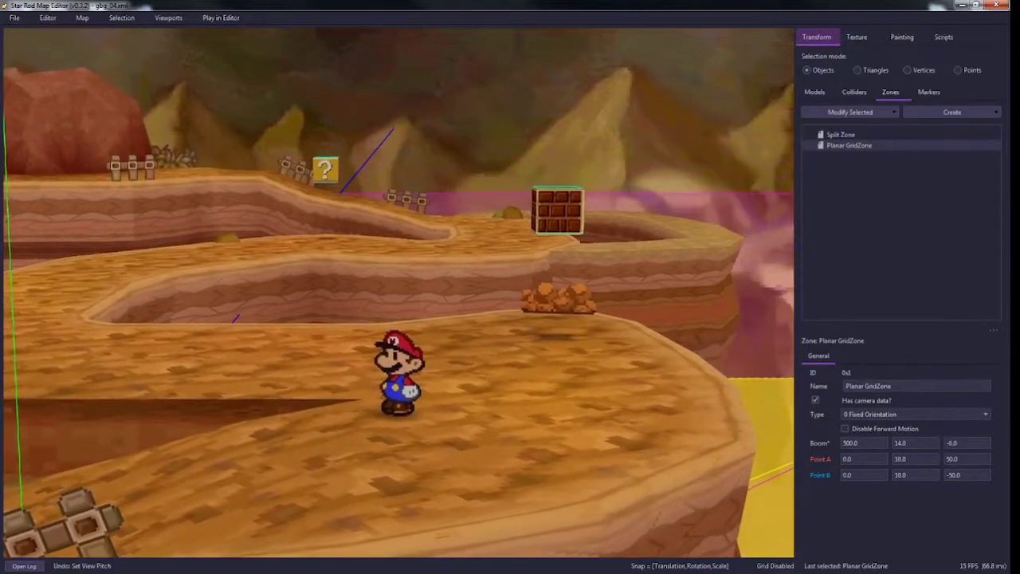
pyautogui.hotkey('ctrl', 'z')
pyautogui.press('d')
pyautogui.press('a')
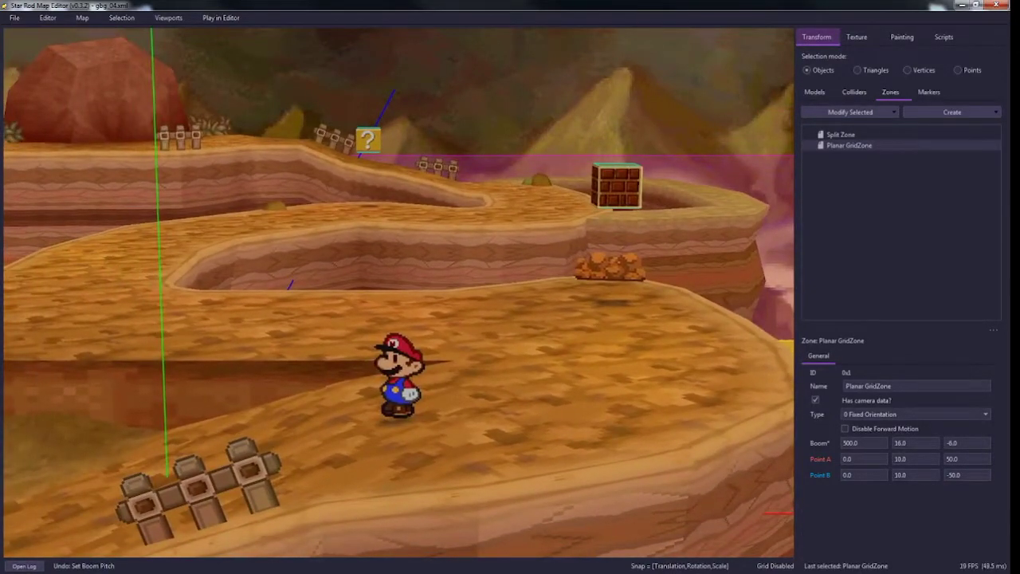
# Step: Change the planar grid zone's camera type to Look Toward Point and walk Mario around the plateau to test it
pyautogui.click(858, 459)
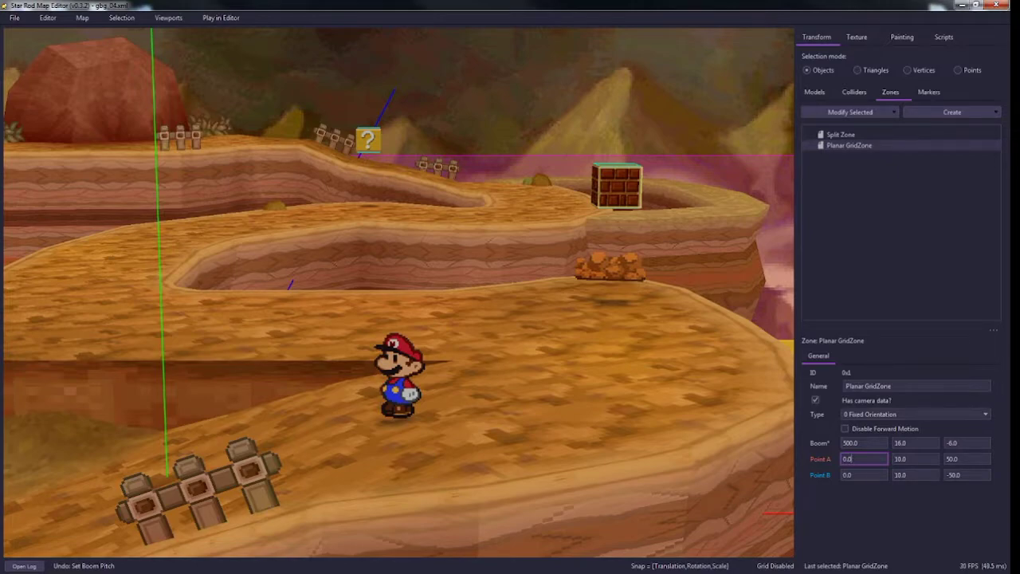
pyautogui.click(916, 415)
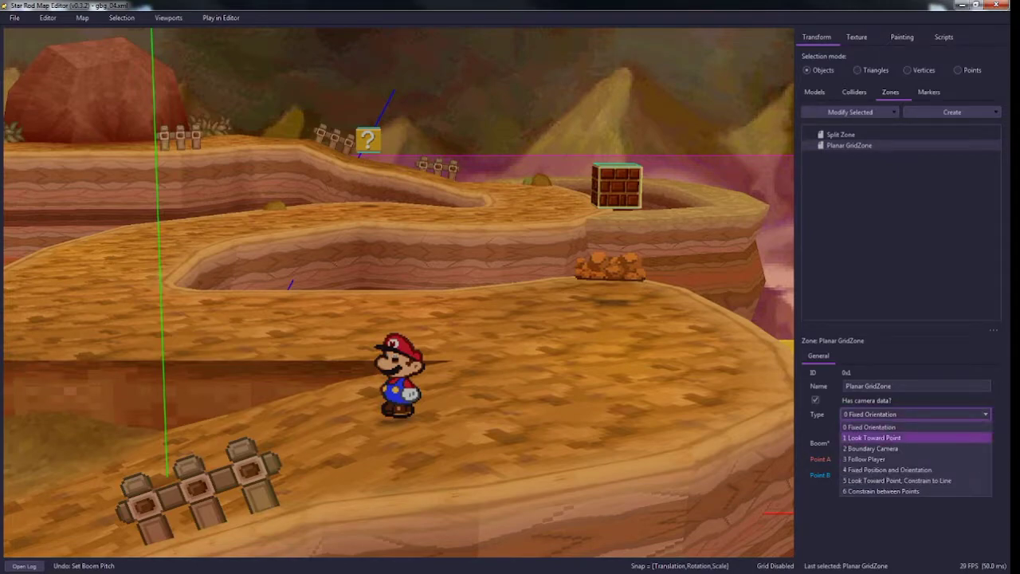
pyautogui.press('Return')
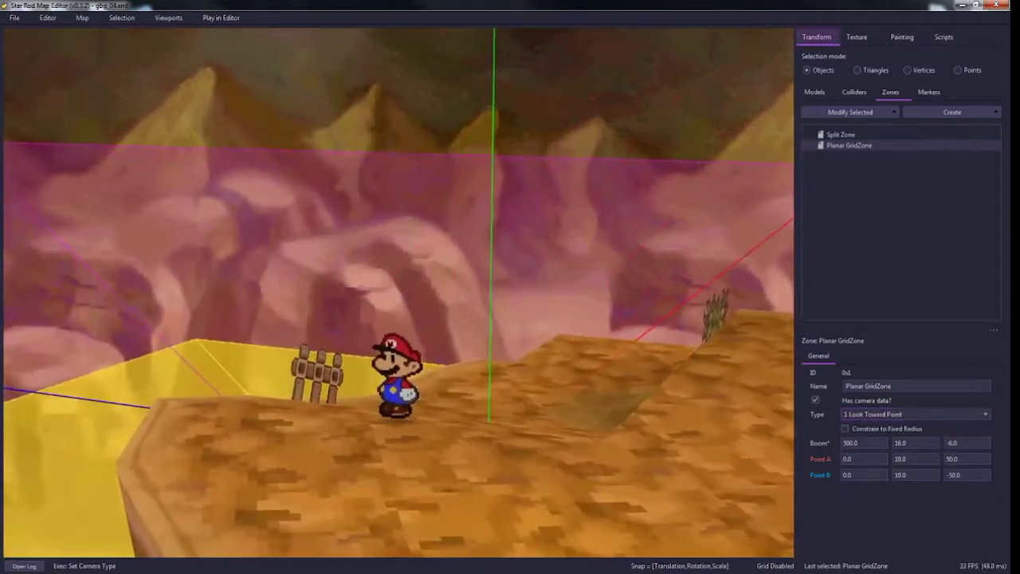
pyautogui.press('s')
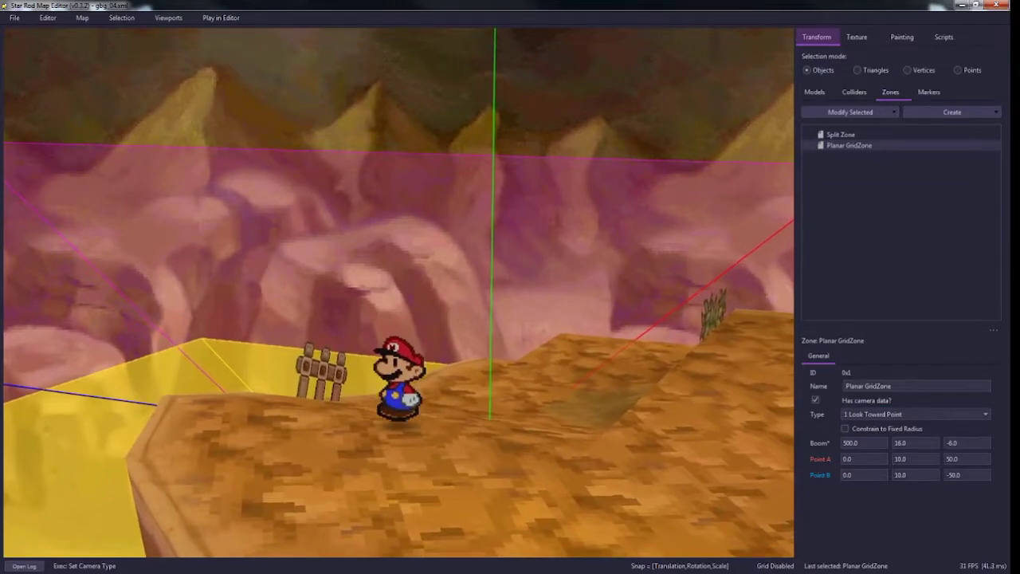
pyautogui.press('d')
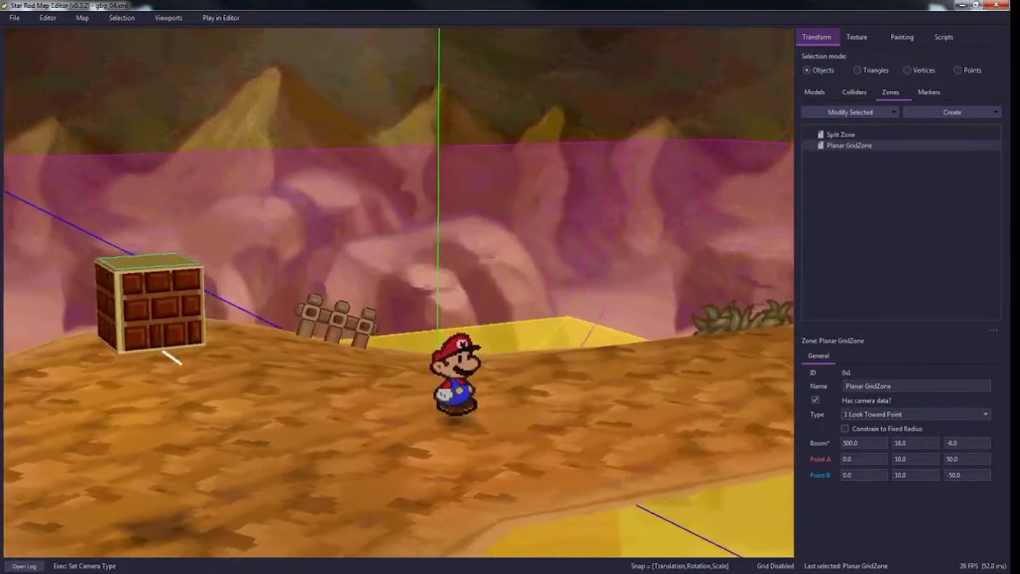
pyautogui.press('a')
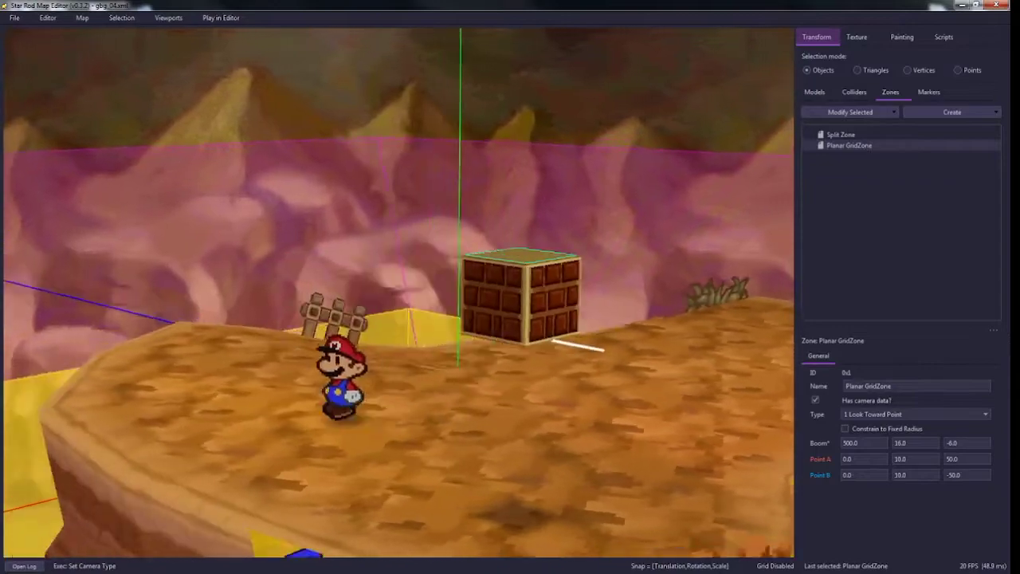
# Step: Walk Mario back and forth across the plateau to check the Look Toward Point camera
pyautogui.press('d')
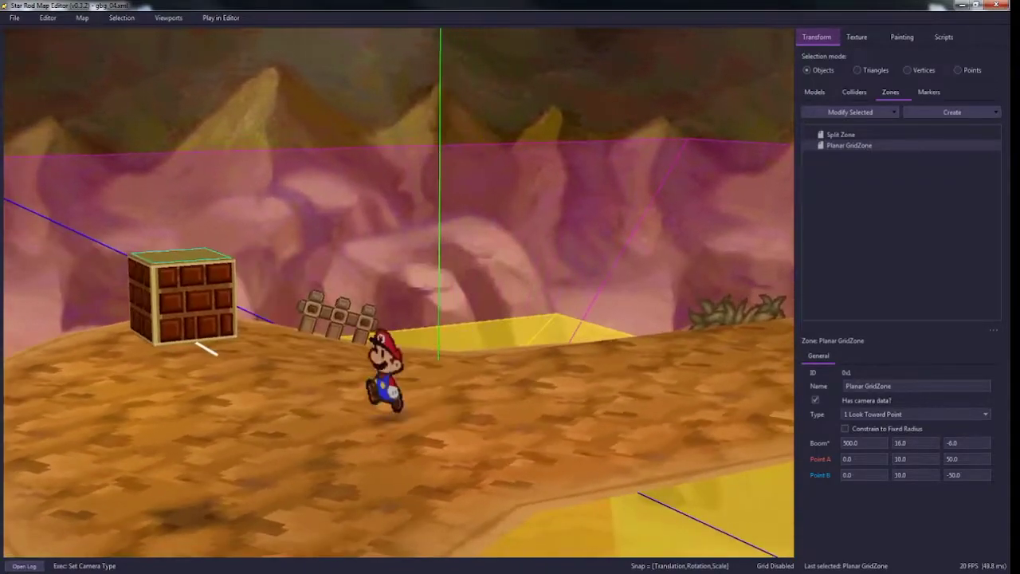
pyautogui.press('a')
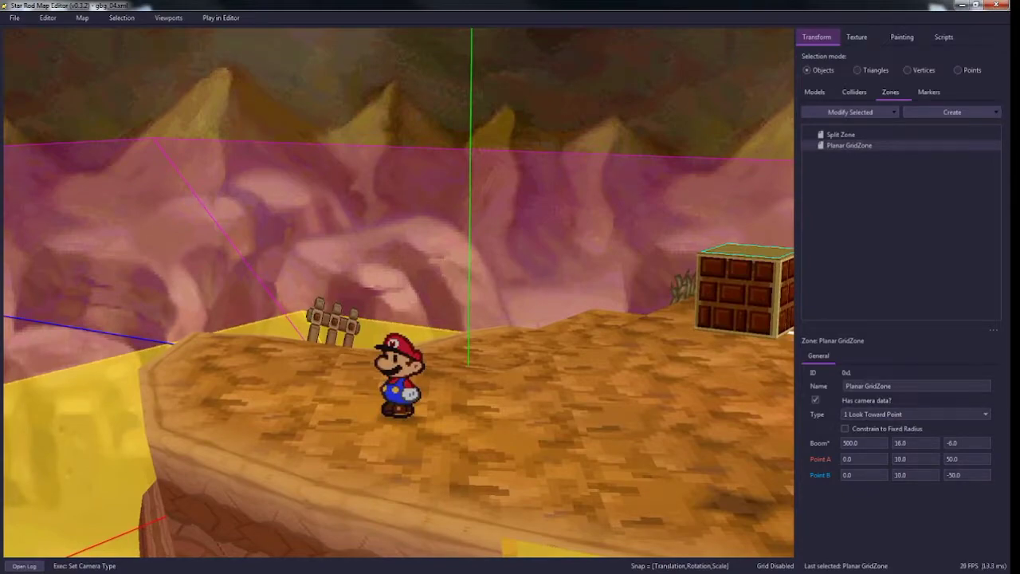
# Step: Switch to point selection and select the planar grid zone's camera Point A in the top-down view
pyautogui.click(958, 71)
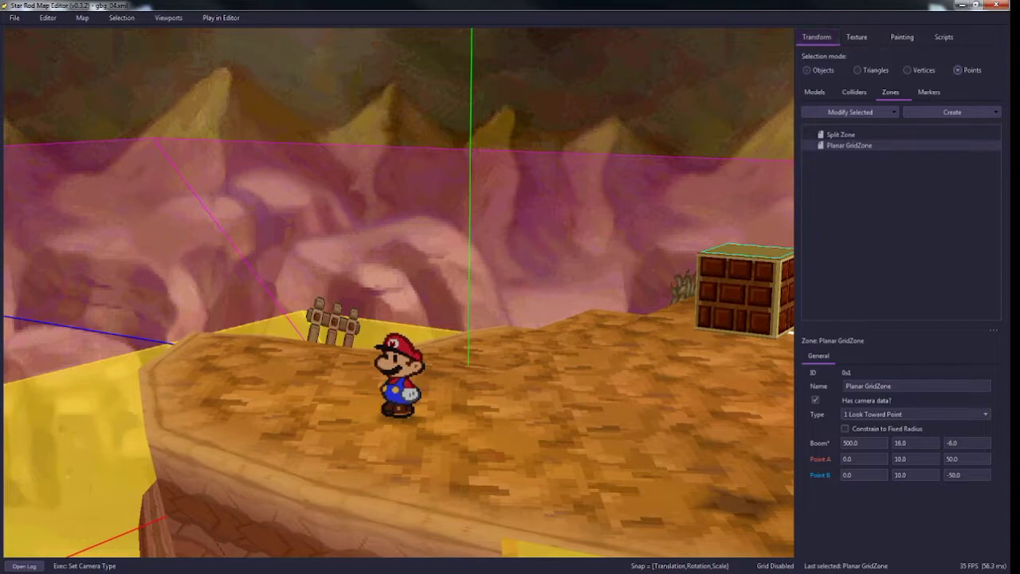
pyautogui.press('space')
pyautogui.scroll(-12, 201, 426)
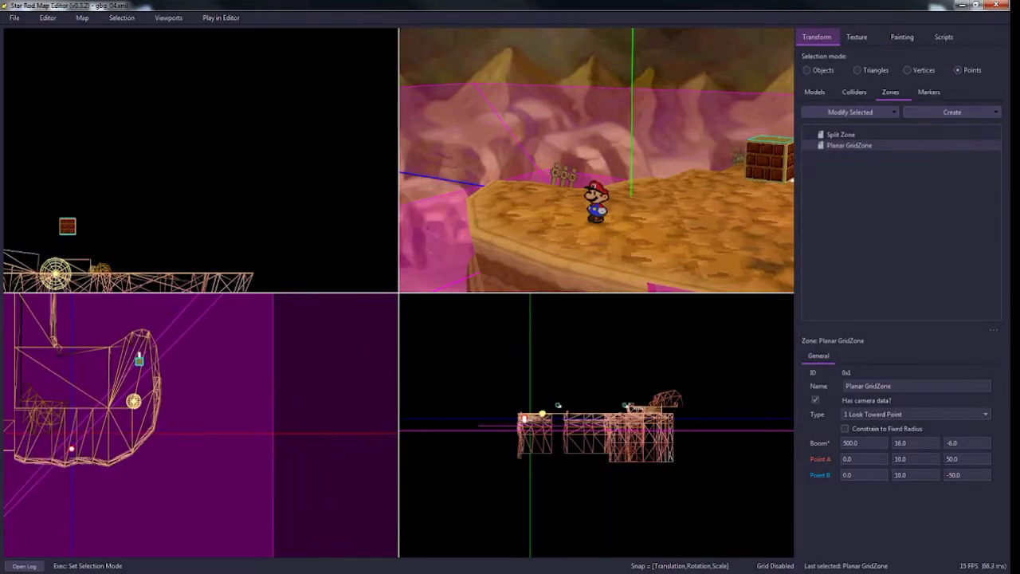
pyautogui.scroll(-8, 200, 426)
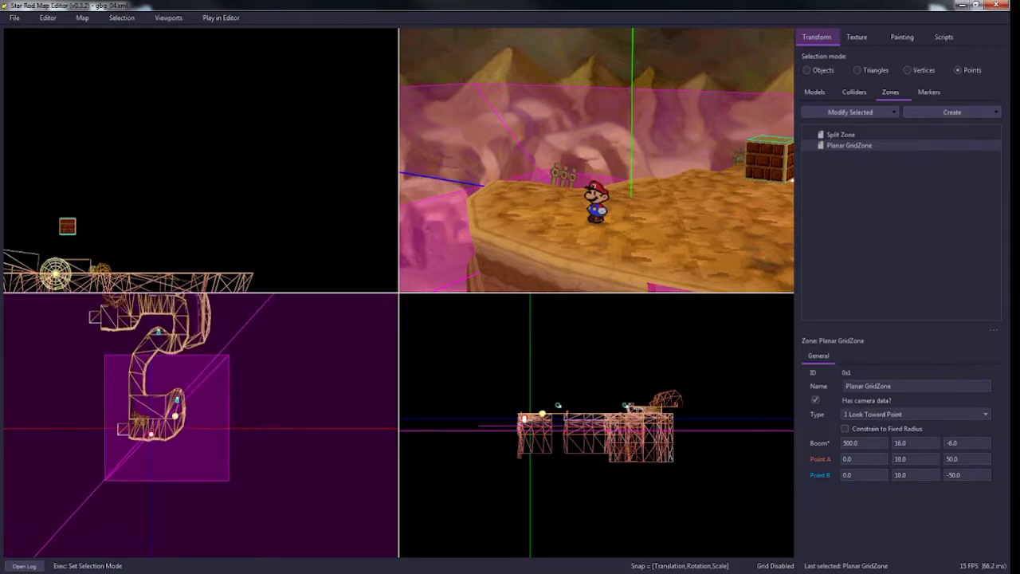
pyautogui.press('a')
pyautogui.press('w')
pyautogui.scroll(-4, 201, 426)
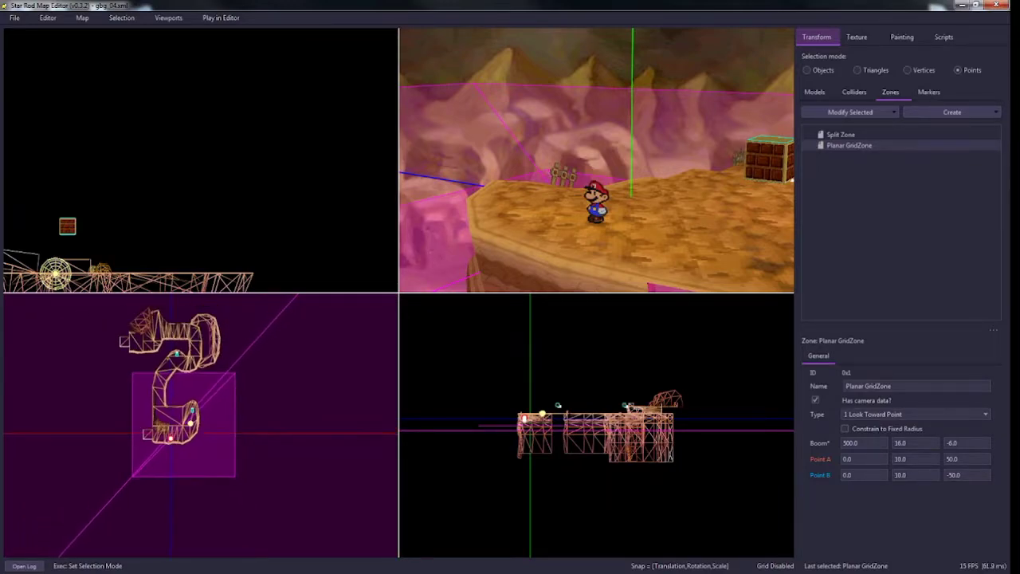
pyautogui.press('s')
pyautogui.moveTo(230, 488); pyautogui.dragTo(163, 441)
pyautogui.scroll(6, 177, 424)
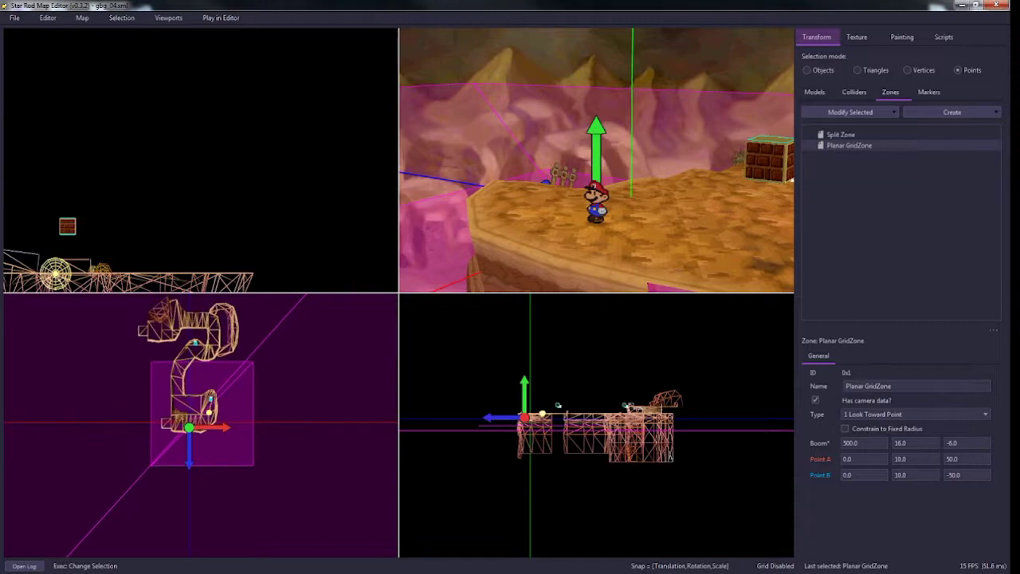
# Step: Hide the map models, reselect camera Point A in the top-down view, and move Mario briefly
pyautogui.press('1')
pyautogui.scroll(3, 179, 440)
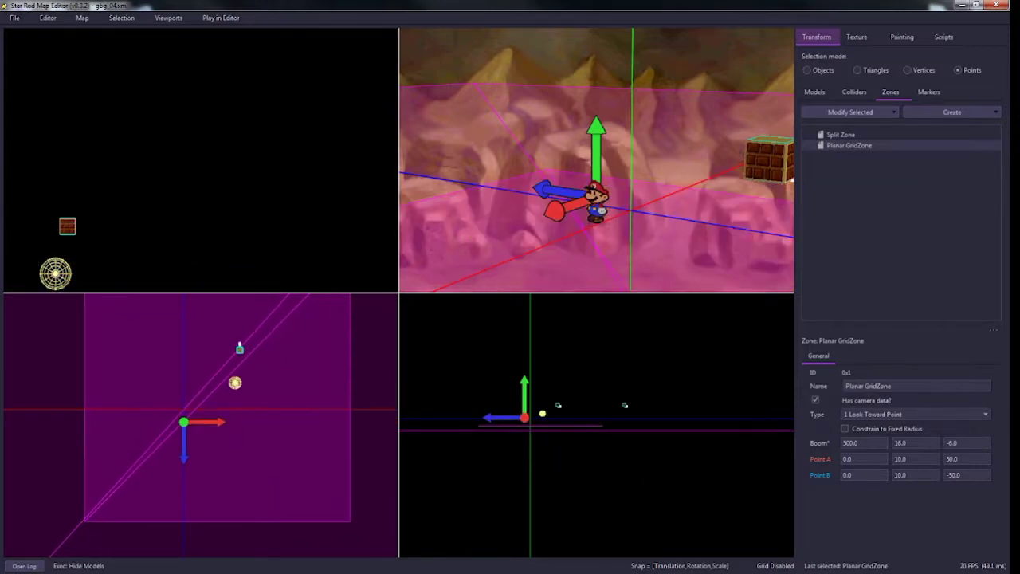
pyautogui.click(177, 435)
pyautogui.scroll(2, 174, 426)
pyautogui.scroll(-1, 188, 424)
pyautogui.moveTo(225, 477); pyautogui.dragTo(148, 403)
pyautogui.press('Left')
pyautogui.press('Right')
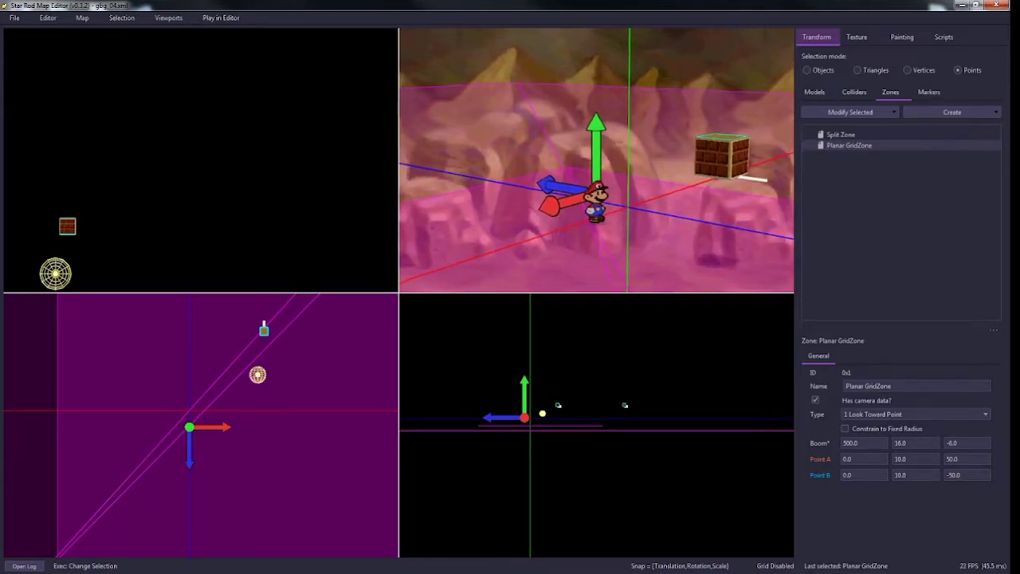
# Step: Move camera Point A to about X 201, Z -697, and show the map models again
pyautogui.moveTo(214, 427); pyautogui.dragTo(110, 176)
pyautogui.scroll(-6, 201, 426)
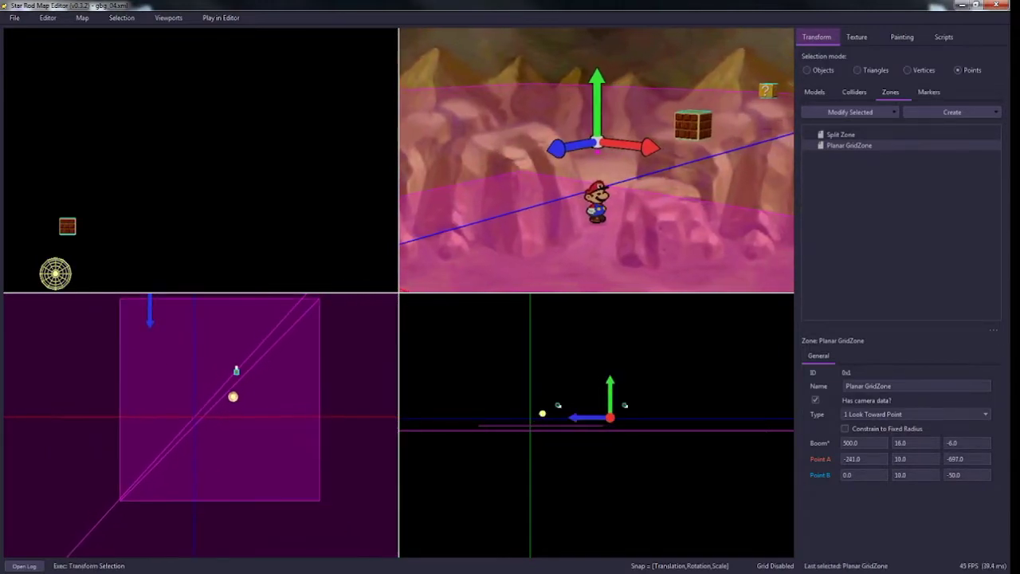
pyautogui.moveTo(196, 330); pyautogui.dragTo(251, 330)
pyautogui.press('1')
# Step: Walk Mario around the plateau in the enlarged perspective view to test the camera with the repositioned Point A
pyautogui.press('space')
pyautogui.press('s')
pyautogui.press('a')
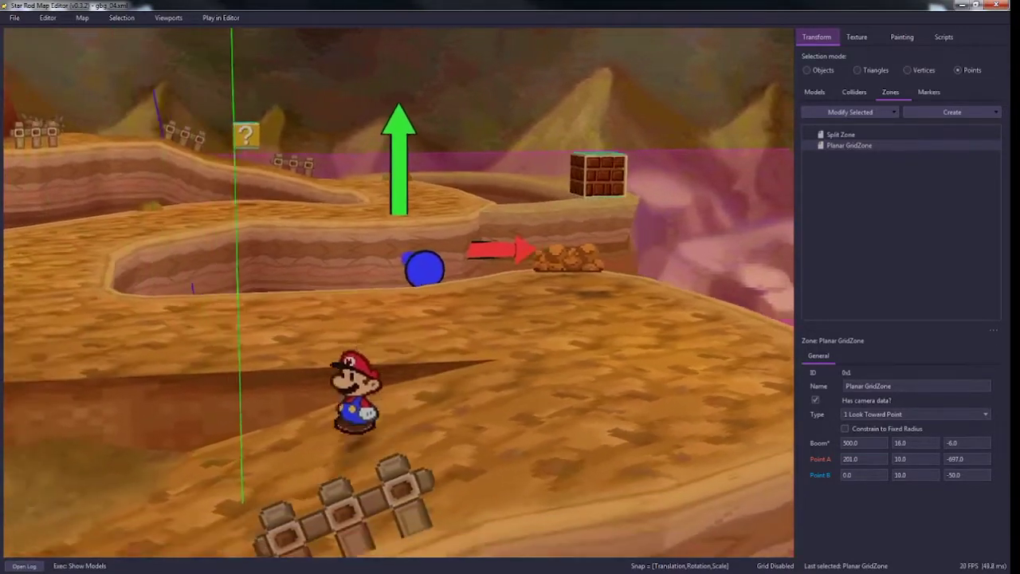
pyautogui.press('a')
pyautogui.press('s')
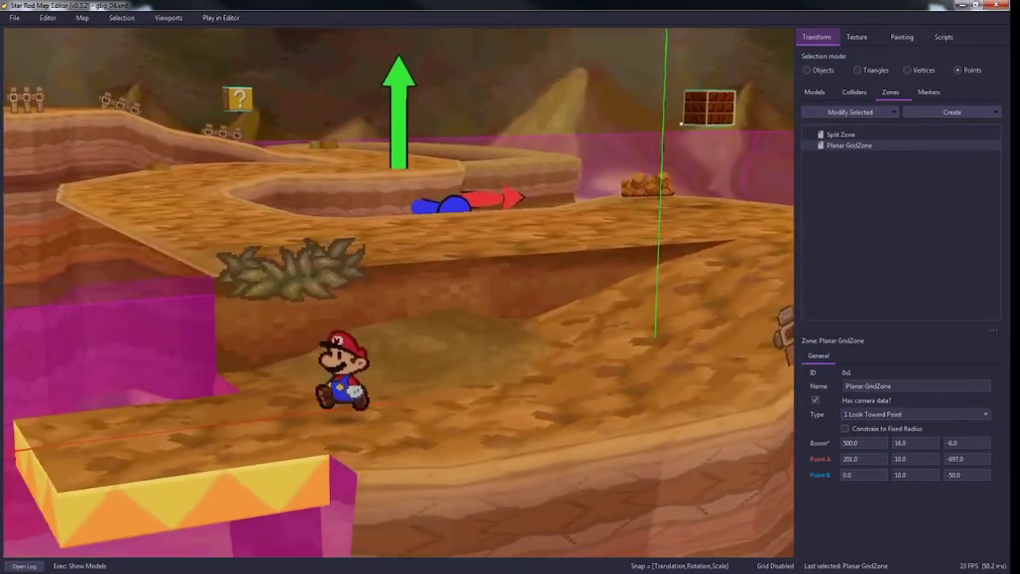
pyautogui.press('d')
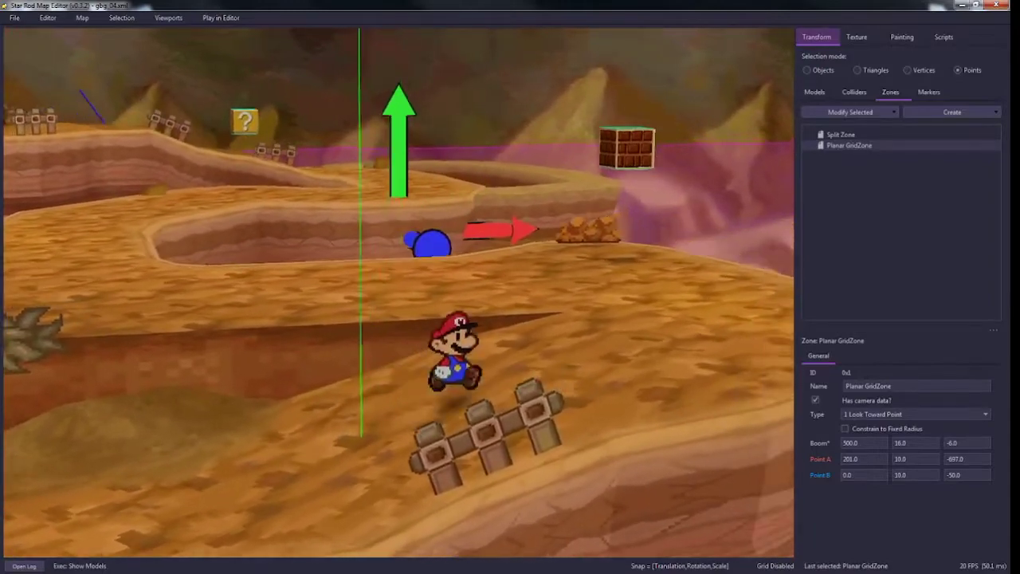
pyautogui.press('d')
pyautogui.press('w')
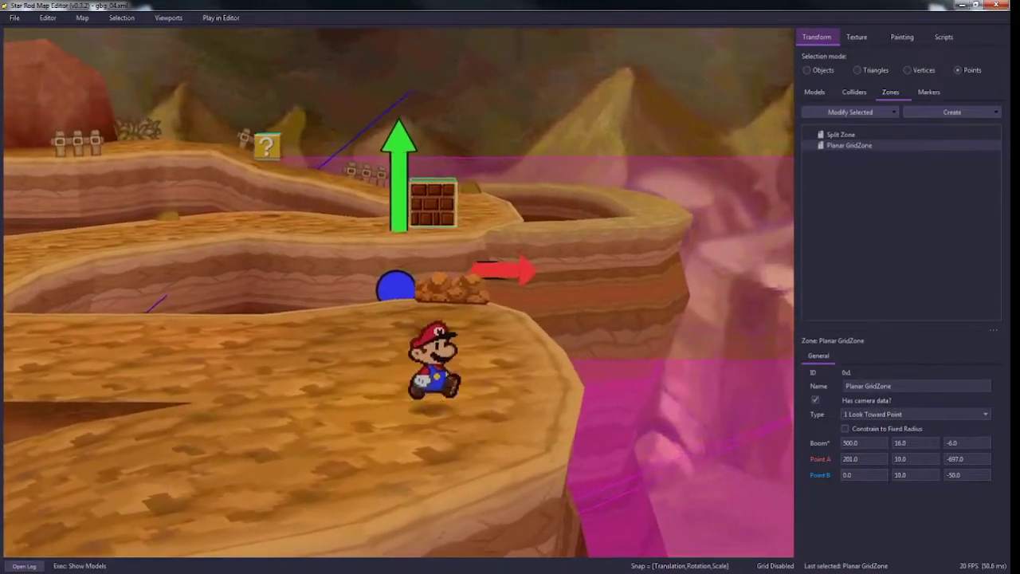
pyautogui.press('a')
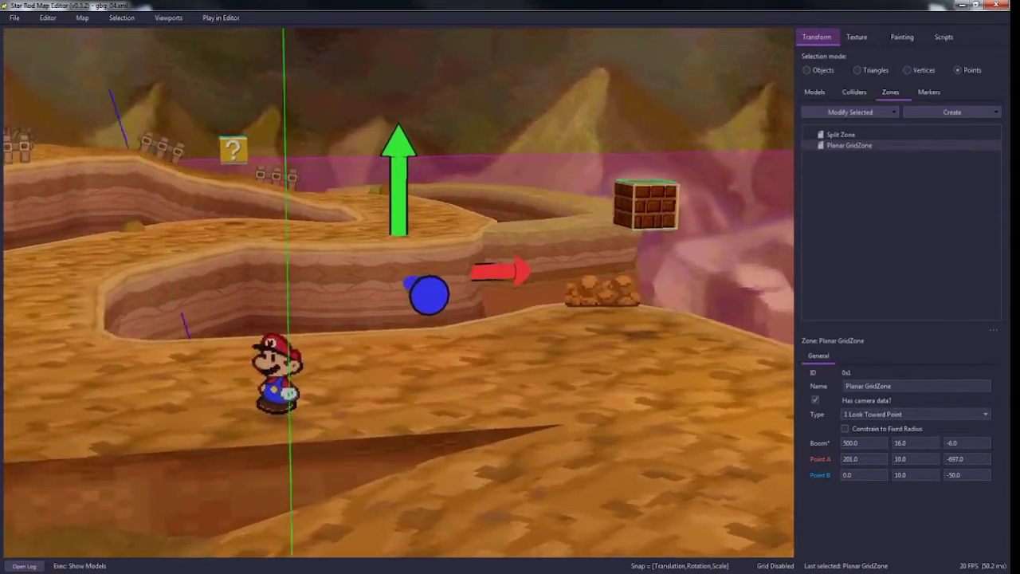
pyautogui.press('d')
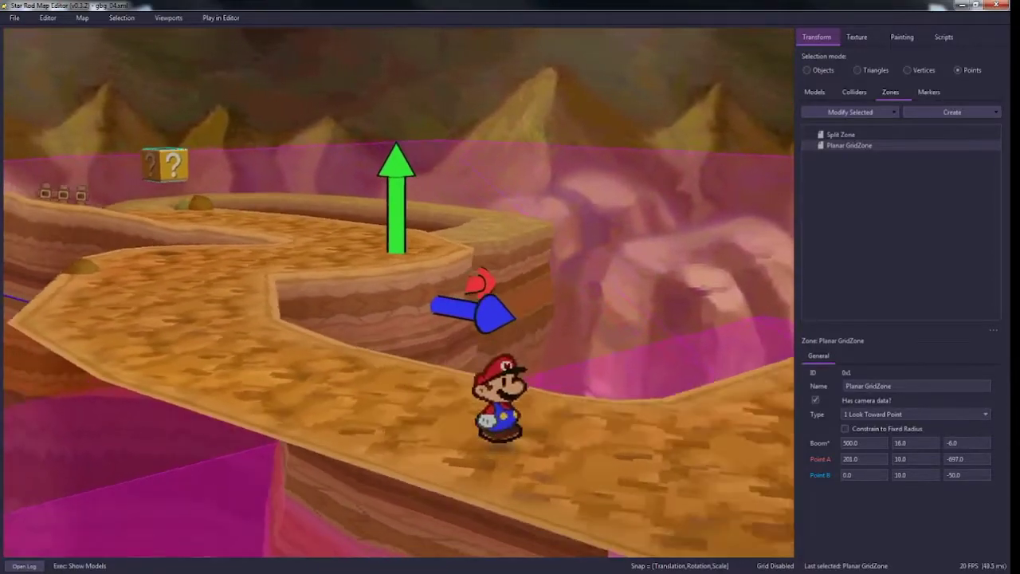
pyautogui.press('a')
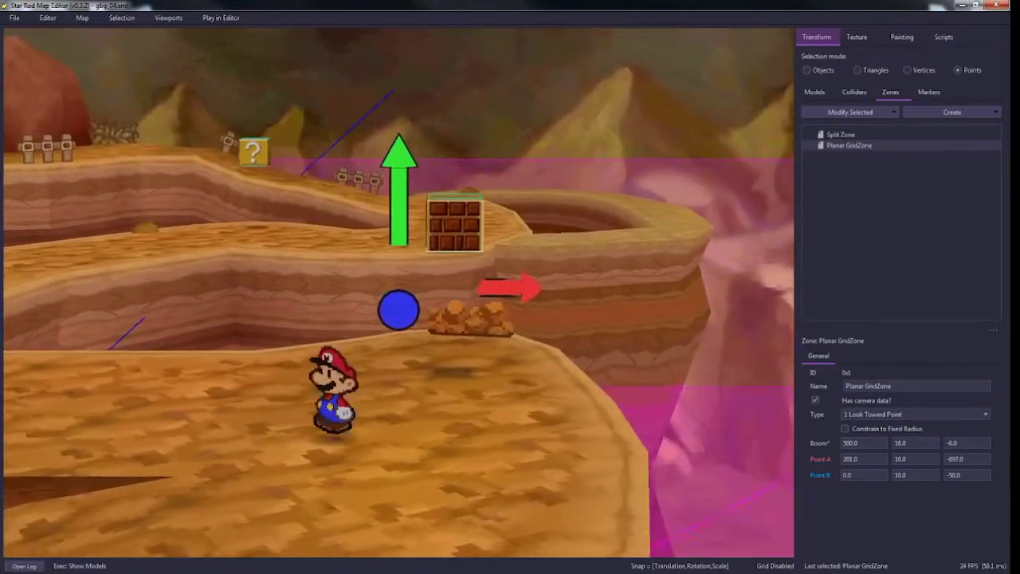
pyautogui.press('d')
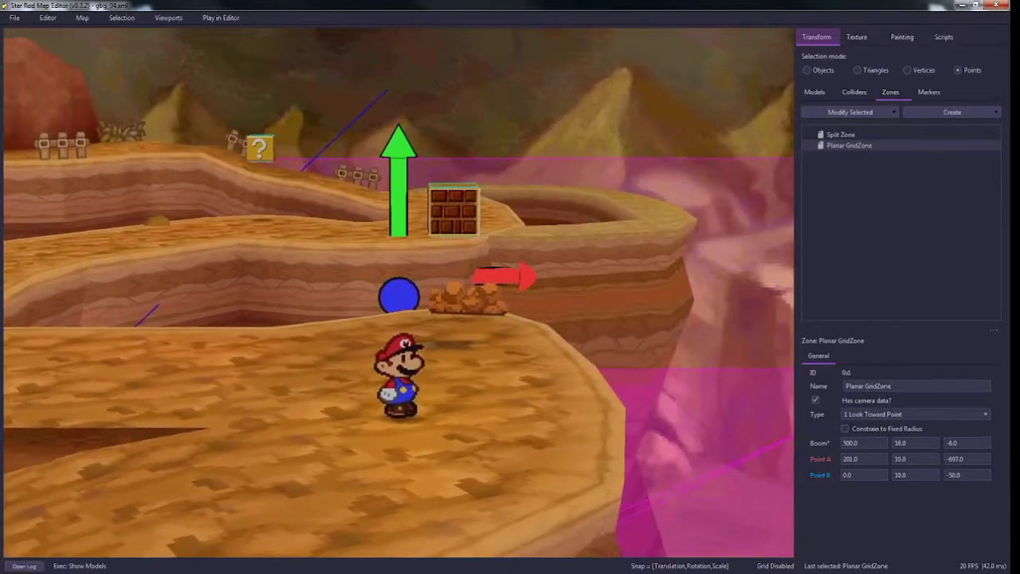
pyautogui.press('a')
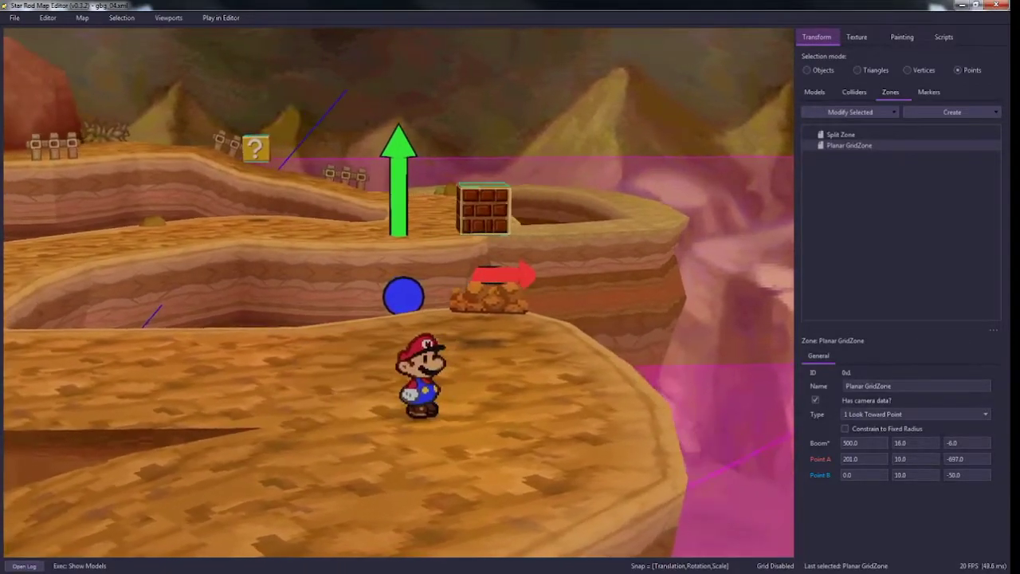
# Step: Set the zone camera's boom length to -500 and move Point A along the Z axis to about 928
pyautogui.click(853, 444)
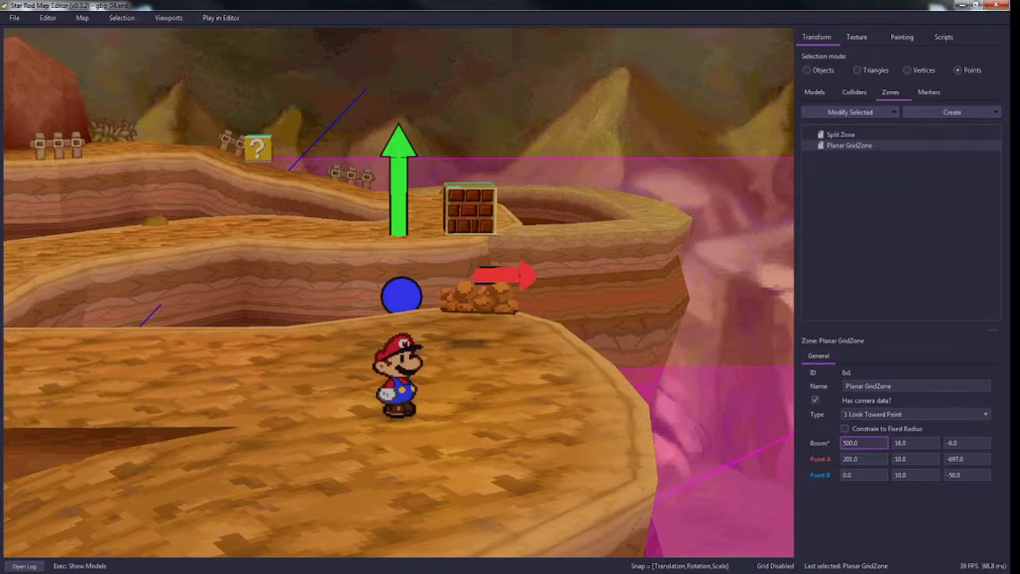
pyautogui.press('Return')
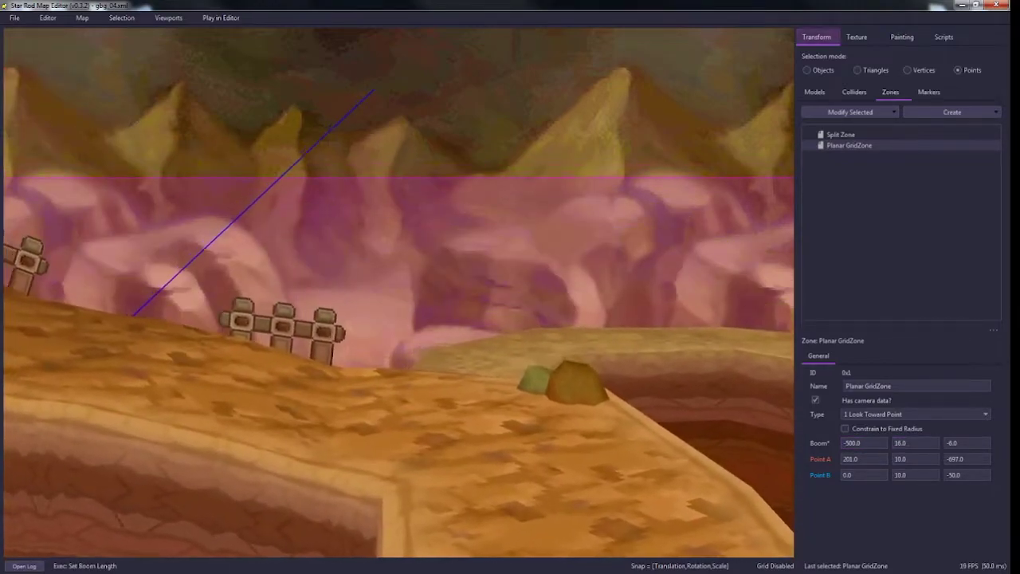
pyautogui.press('space')
pyautogui.scroll(-5, 209, 399)
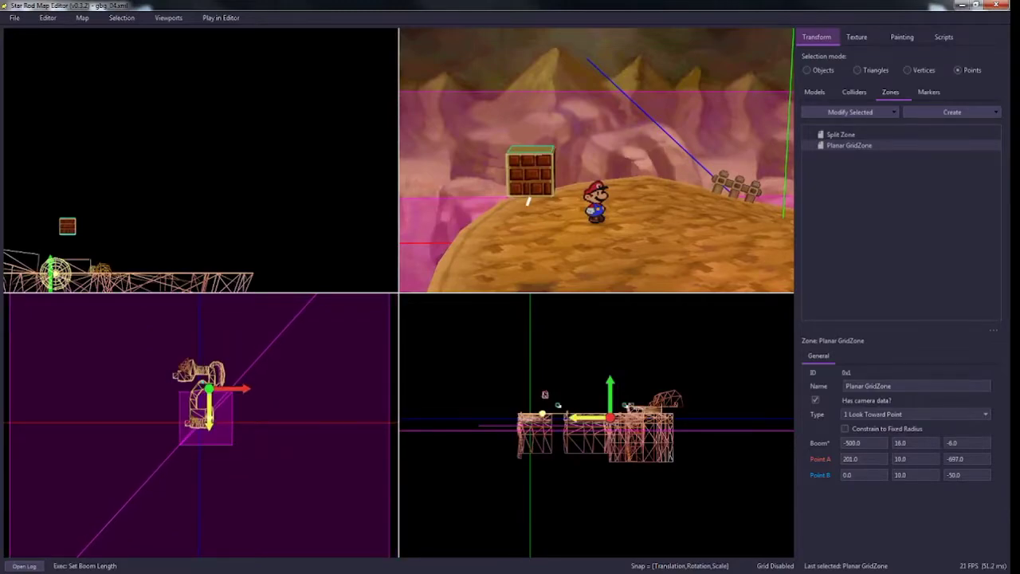
pyautogui.moveTo(209, 413); pyautogui.dragTo(209, 494)
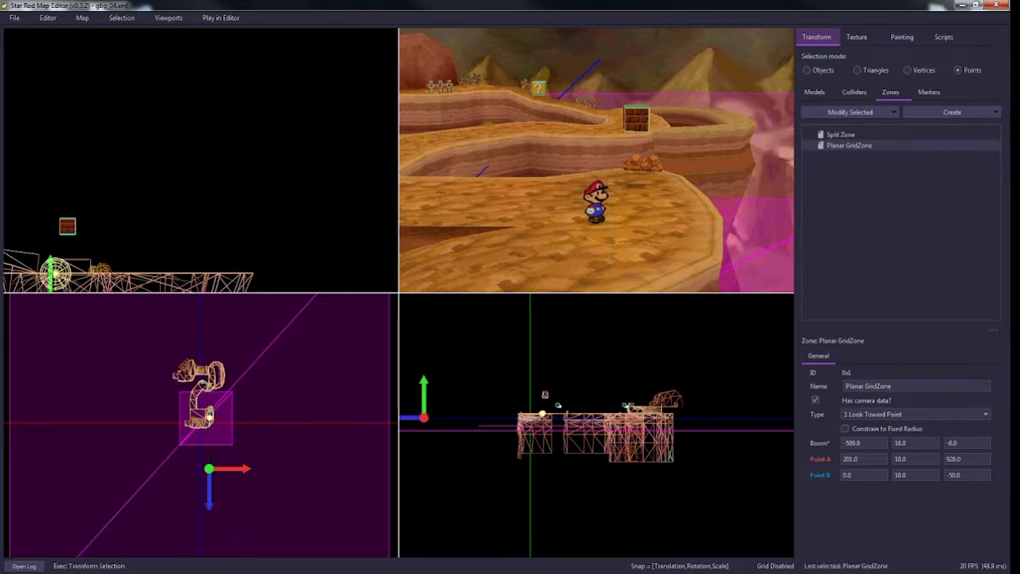
pyautogui.scroll(2, 201, 481)
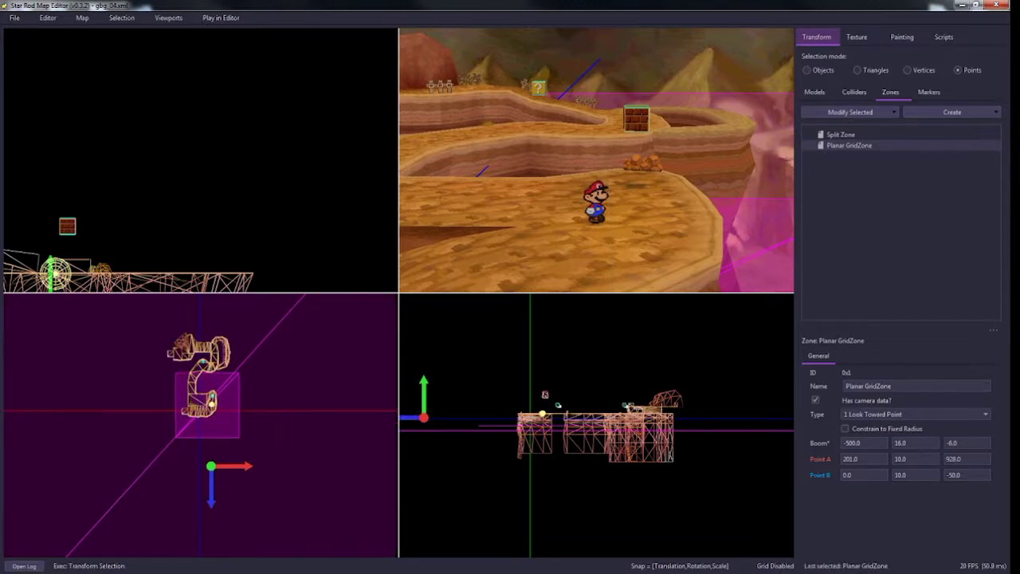
# Step: Walk Mario around the plateau in the enlarged perspective view to test the negative boom length camera
pyautogui.press('space')
pyautogui.press('a')
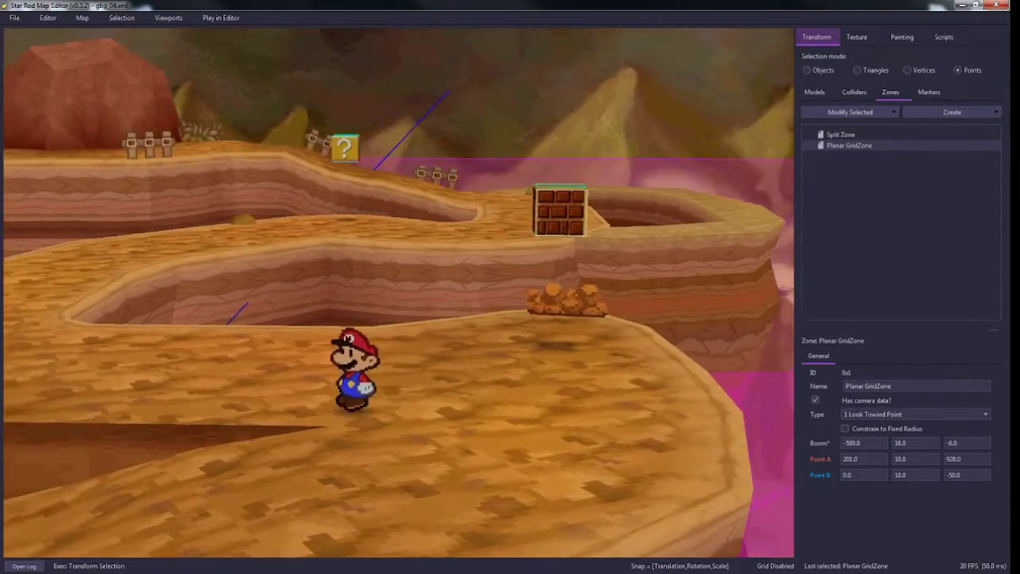
pyautogui.press('d')
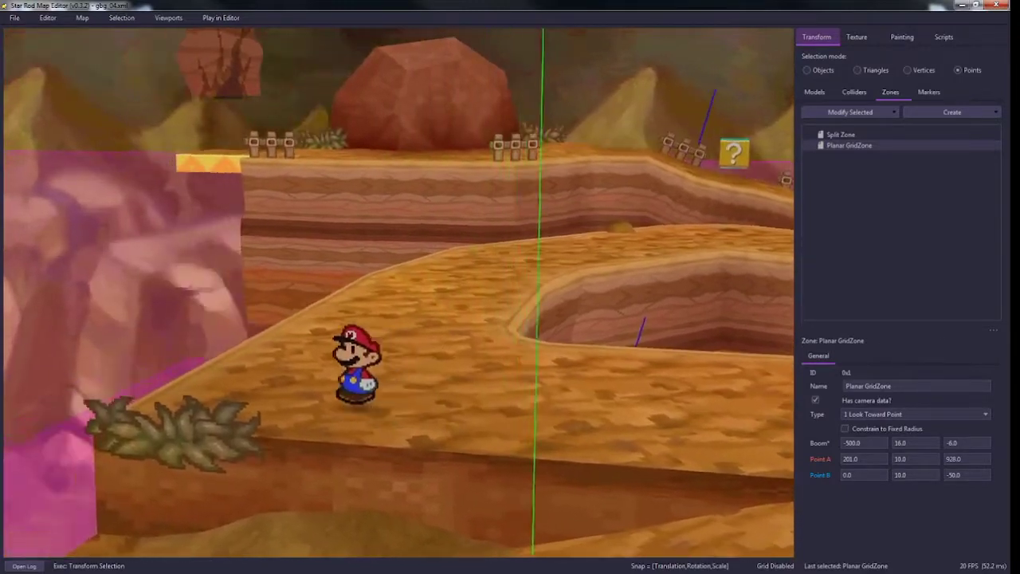
pyautogui.press('d')
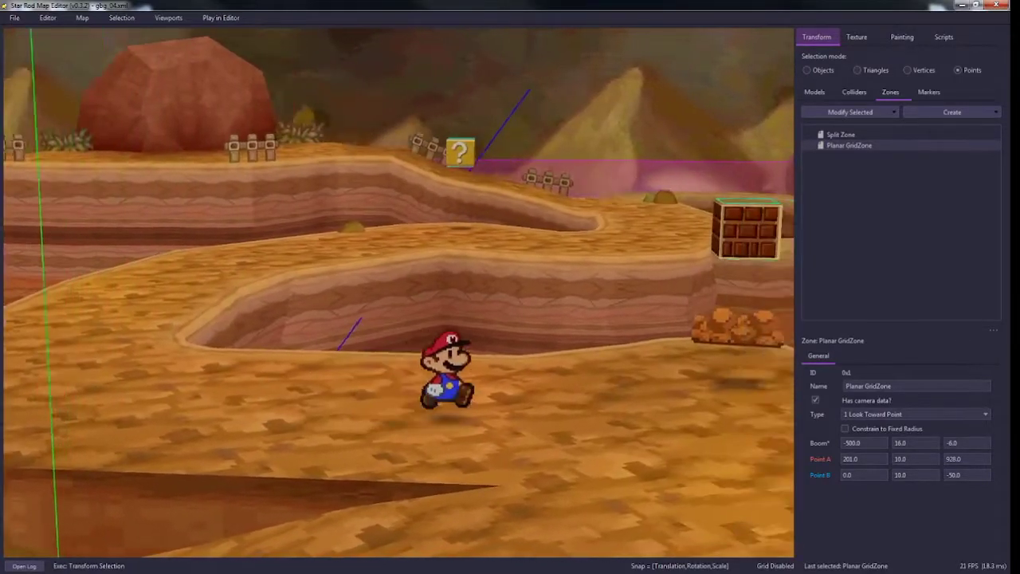
pyautogui.press('a')
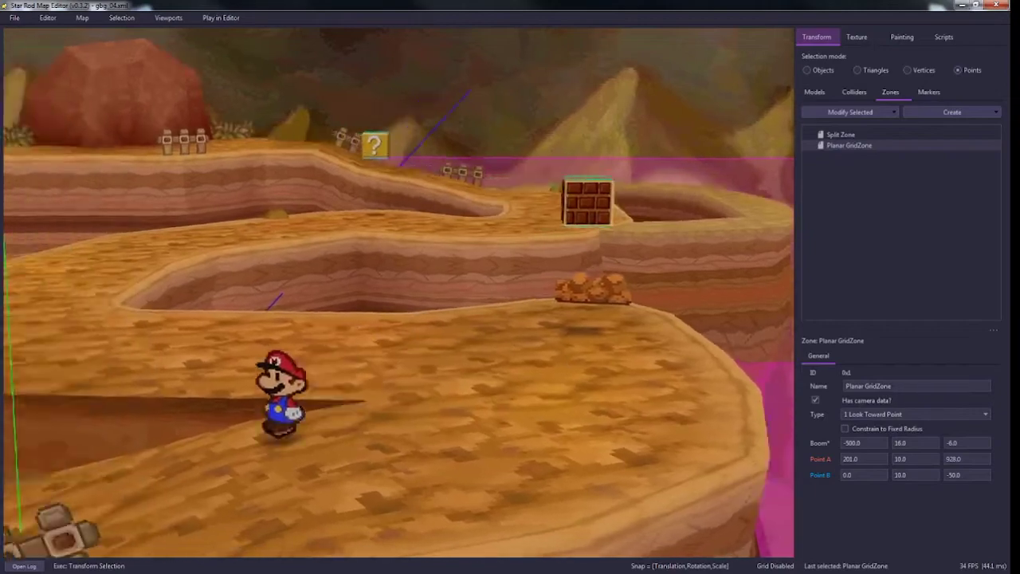
pyautogui.press('d')
pyautogui.press('d')
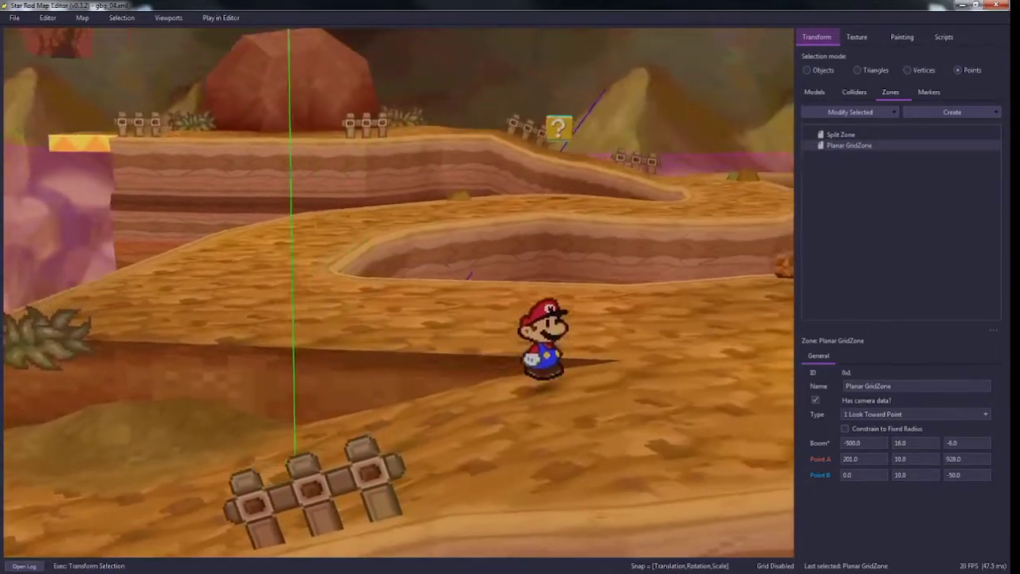
pyautogui.press('a')
pyautogui.press('d')
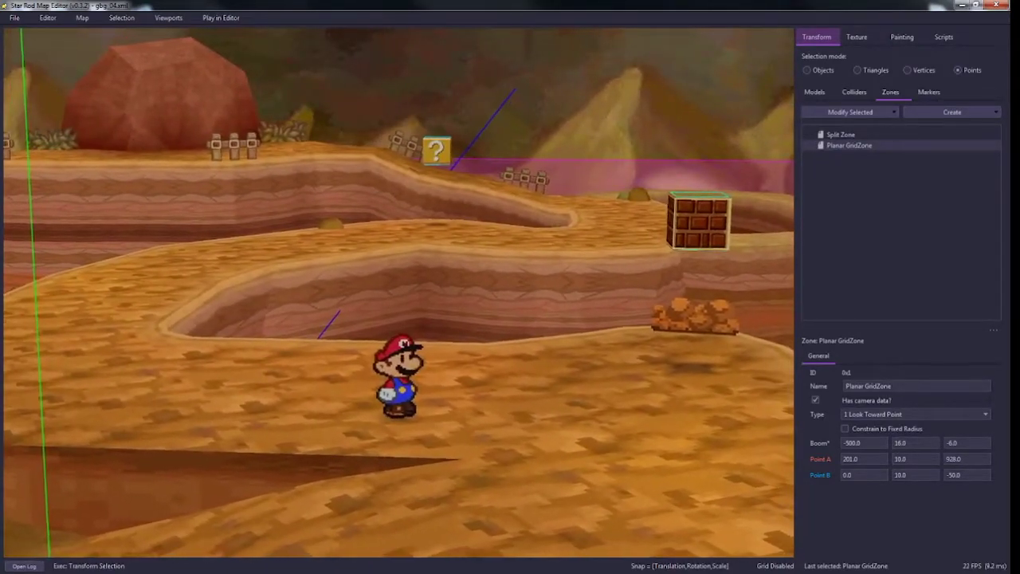
# Step: Change the planar grid zone's camera type to Fixed Position and Orientation and walk Mario around to test it
pyautogui.click(916, 415)
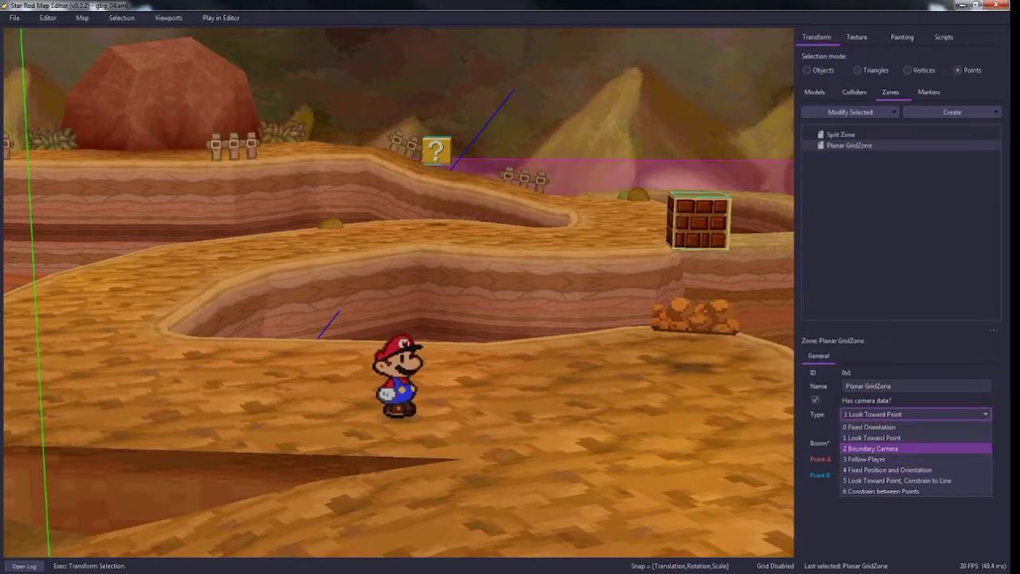
pyautogui.press('Up')
pyautogui.press('Down')
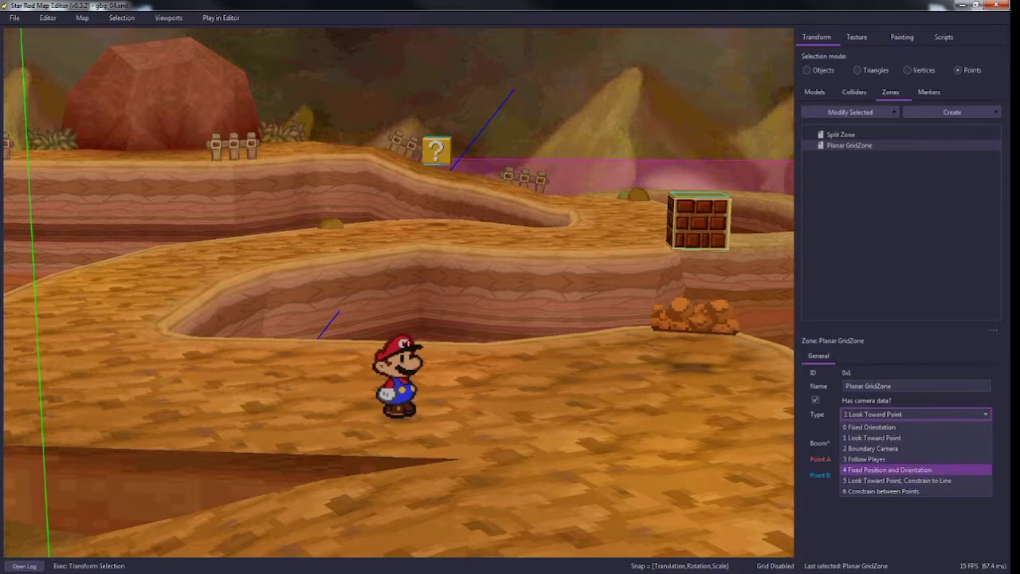
pyautogui.click(888, 469)
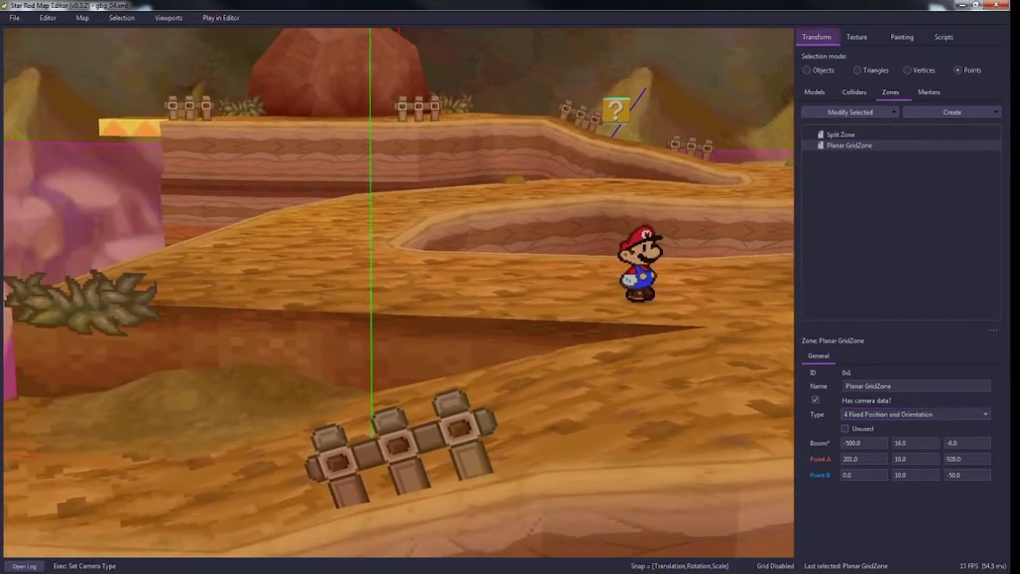
pyautogui.press('d')
pyautogui.press('s')
pyautogui.press('a')
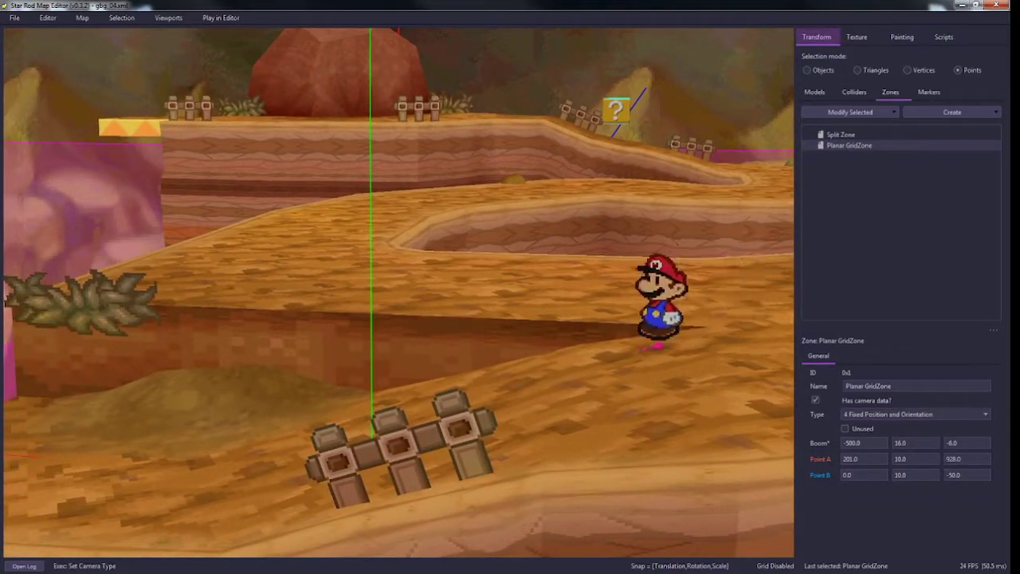
pyautogui.press('d')
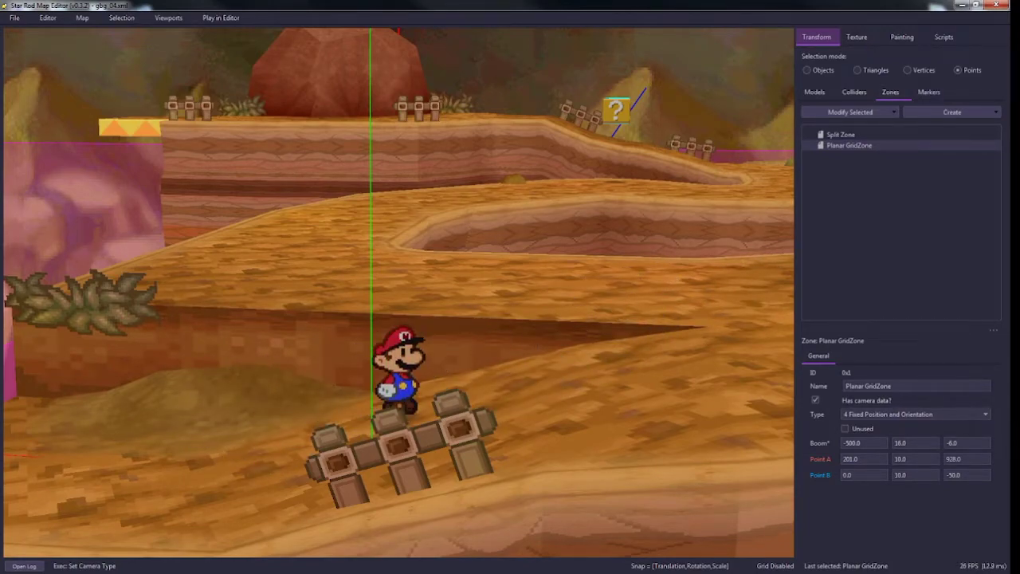
# Step: Restore the four-viewport layout and move Point A to about X 35, Z 285
pyautogui.press('Escape')
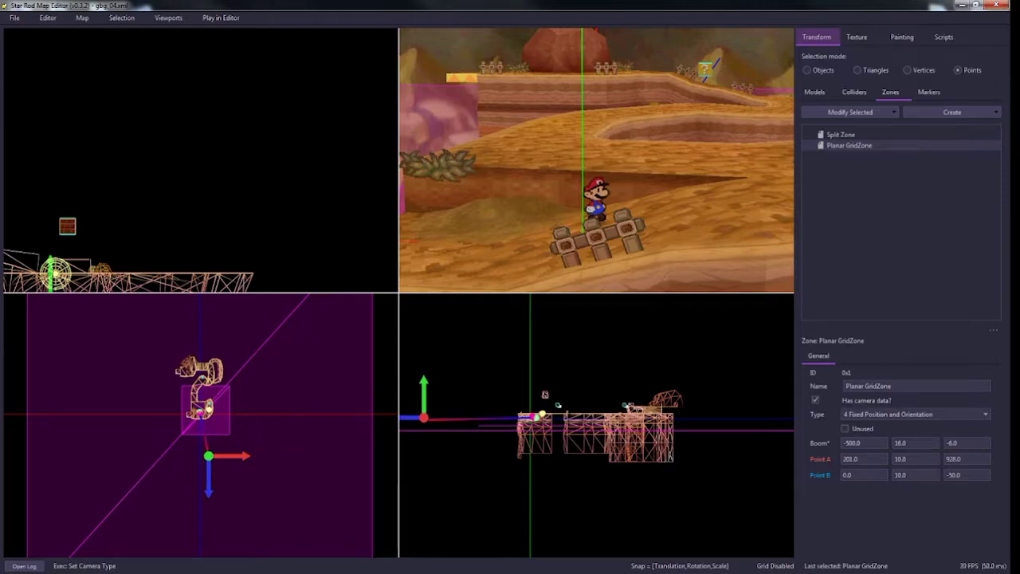
pyautogui.moveTo(411, 416); pyautogui.dragTo(514, 416)
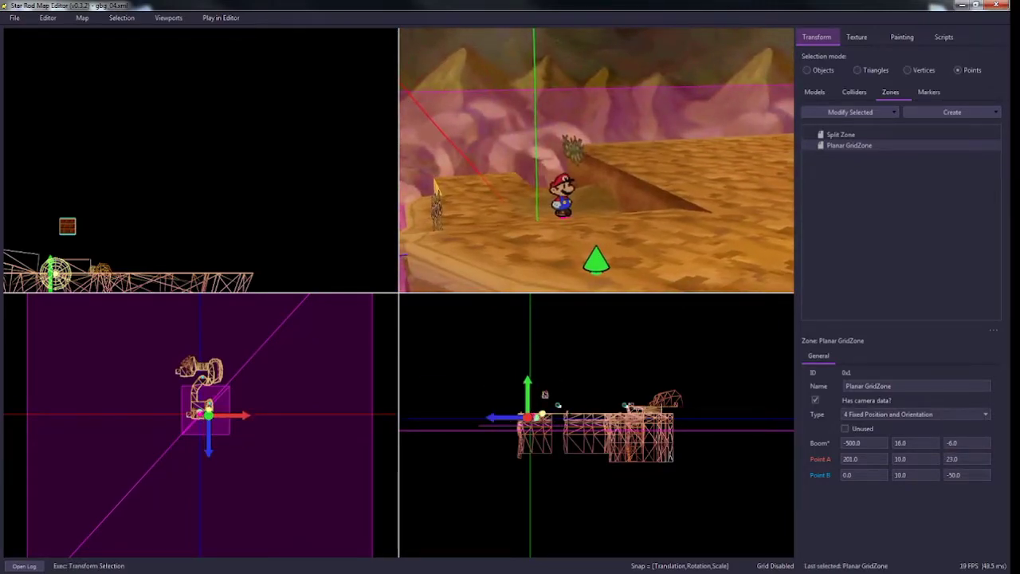
pyautogui.moveTo(233, 415); pyautogui.dragTo(225, 415)
pyautogui.moveTo(503, 416); pyautogui.dragTo(472, 416)
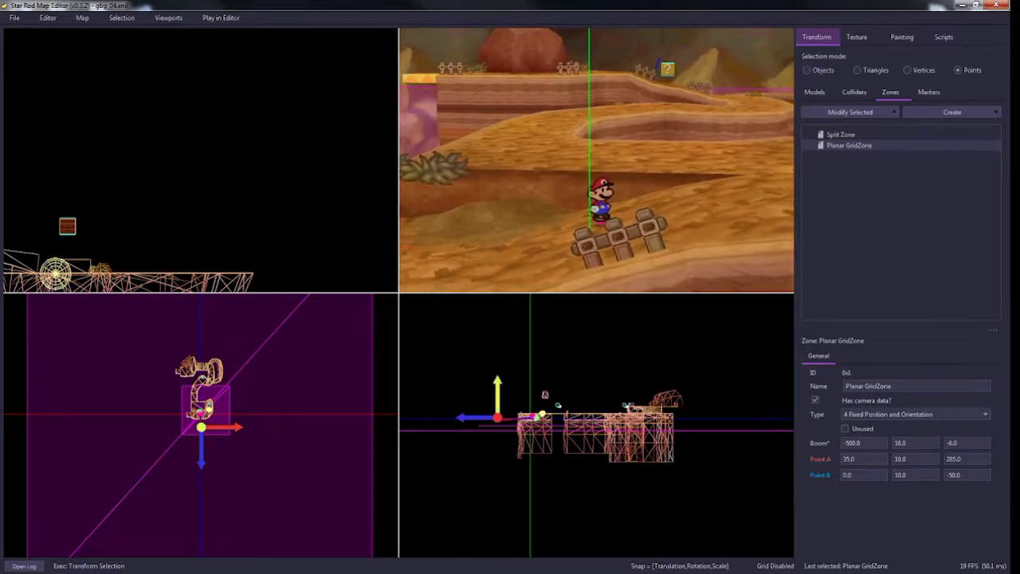
# Step: Set the planar grid zone's boom length to 500 and move Point A along the Z axis to about 595
pyautogui.click(848, 444)
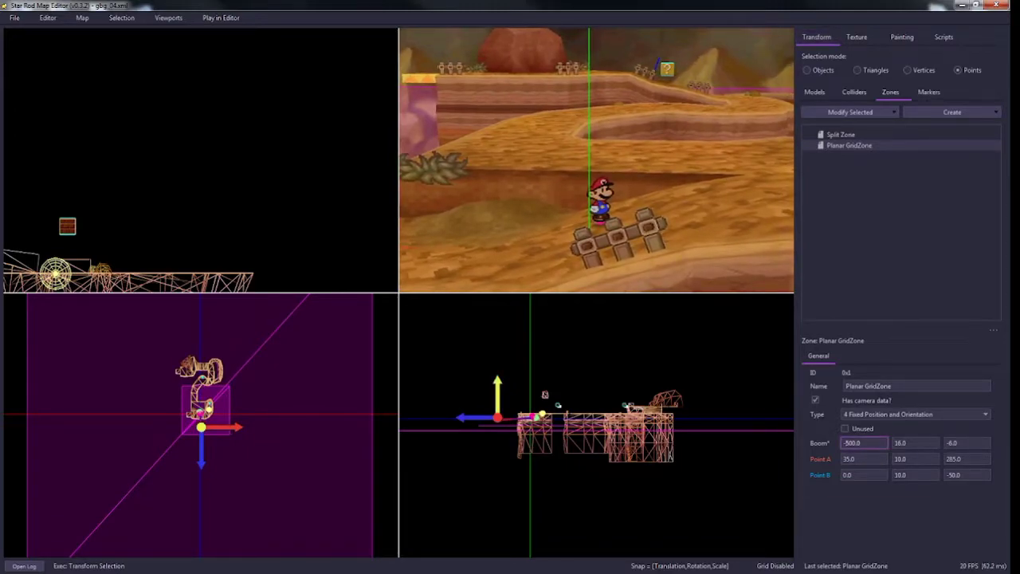
pyautogui.press('Return')
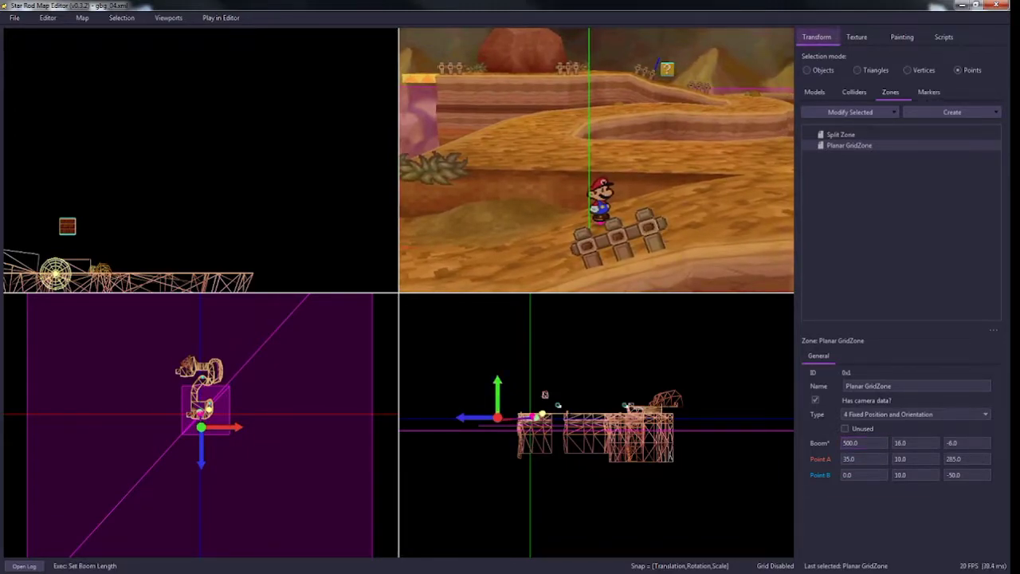
pyautogui.moveTo(472, 417); pyautogui.dragTo(552, 416)
pyautogui.click(913, 443)
pyautogui.click(867, 443)
pyautogui.press('Return')
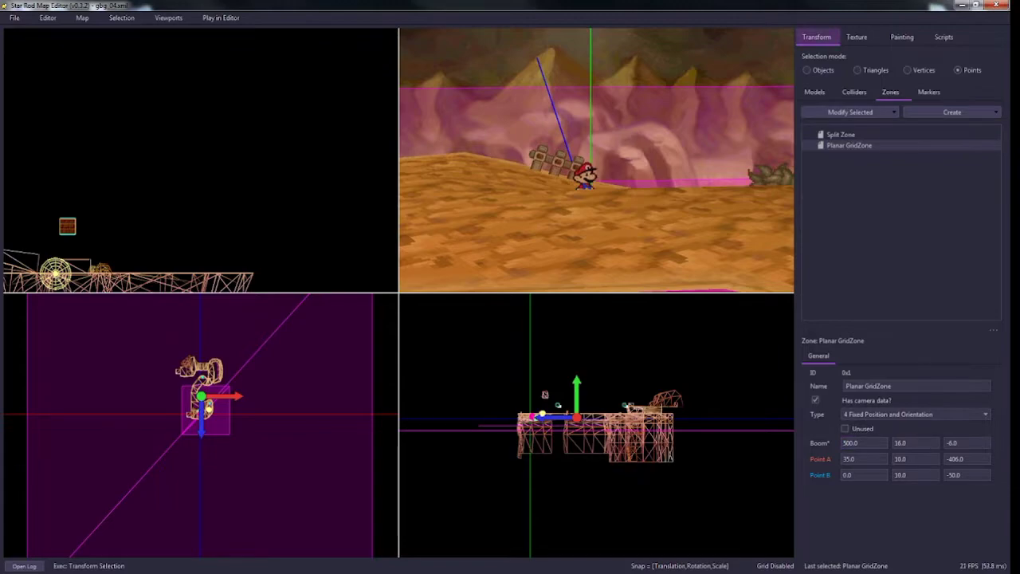
pyautogui.moveTo(552, 417); pyautogui.dragTo(703, 330)
# Step: Walk Mario across the plateau in the enlarged perspective view to test the fixed camera with the 500 boom length
pyautogui.press('space')
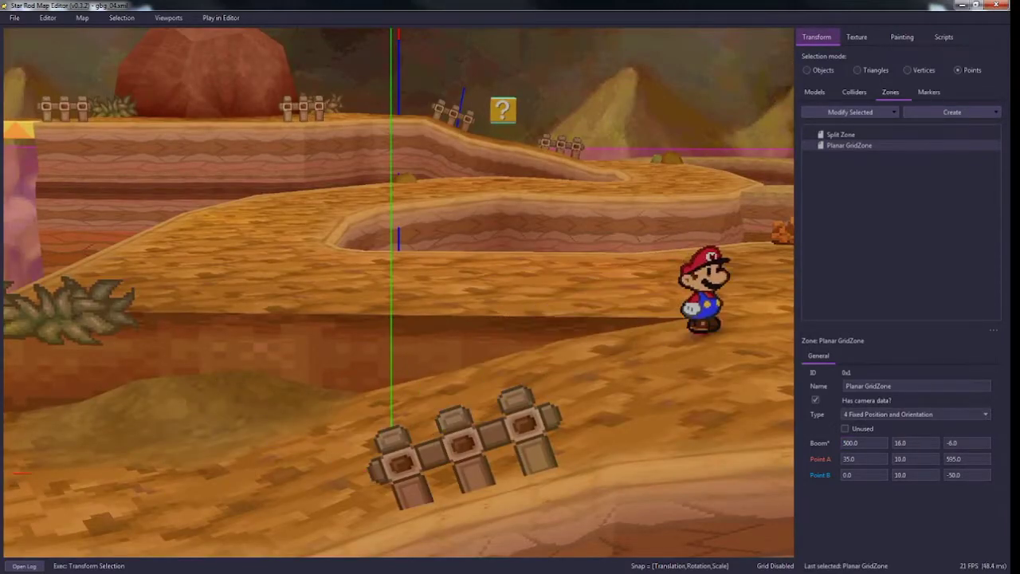
pyautogui.press('w')
pyautogui.press('a')
# Step: Change the zone's camera type to Look Toward Point, Constrain to Line and walk Mario around the plateau to test it
pyautogui.click(915, 415)
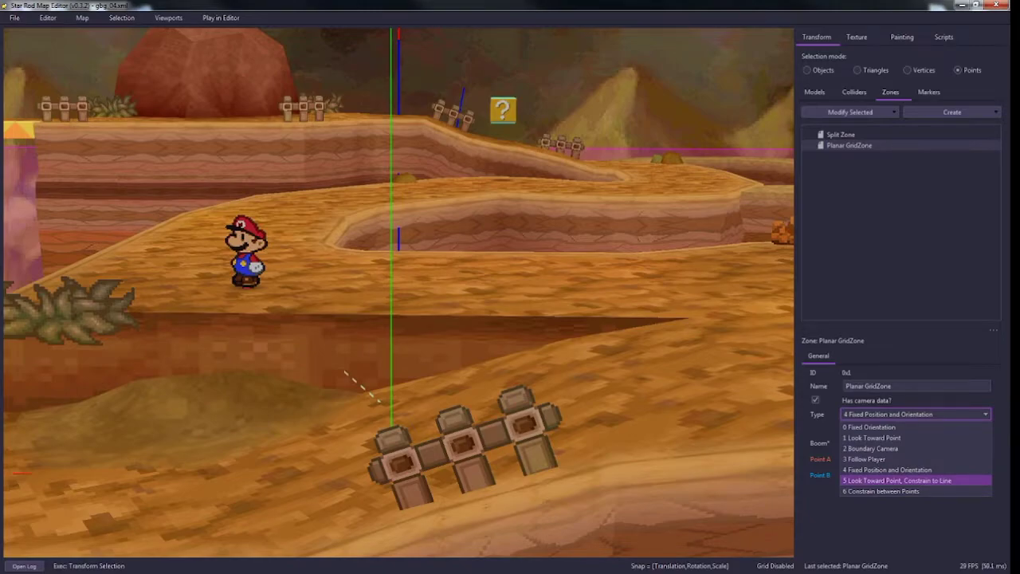
pyautogui.click(897, 481)
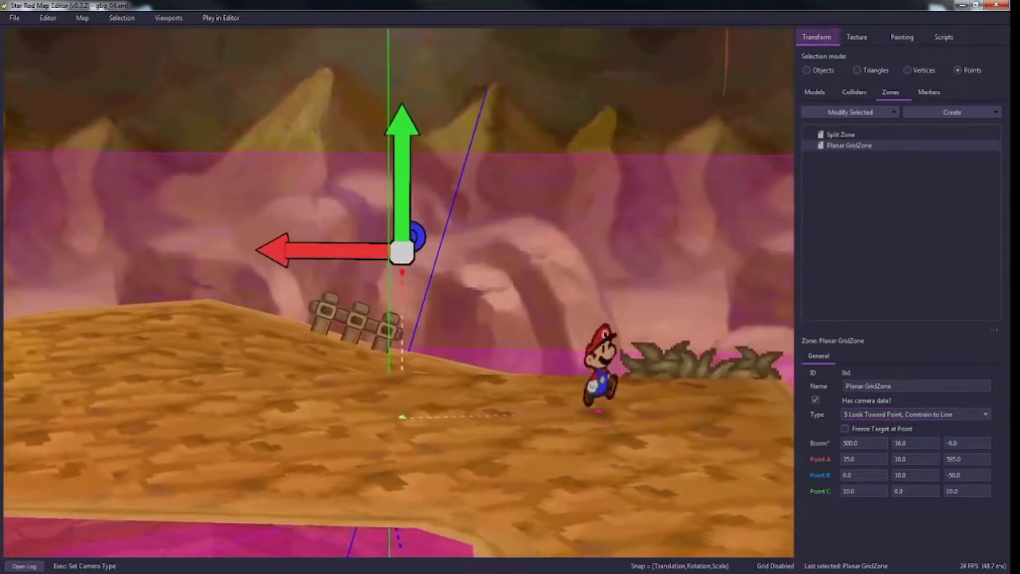
pyautogui.press('d')
pyautogui.press('a')
pyautogui.press('s')
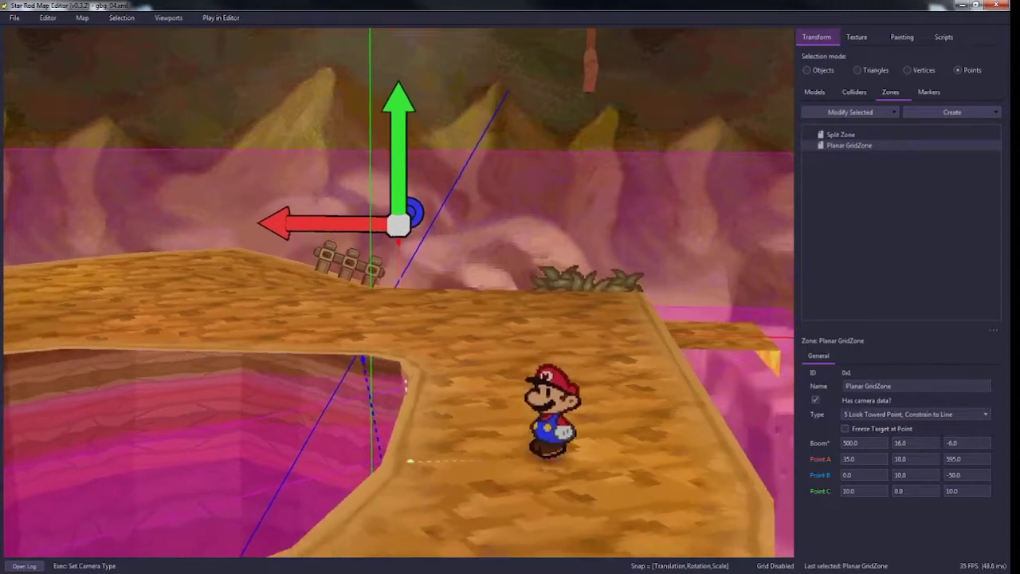
pyautogui.press('s')
pyautogui.press('a')
pyautogui.press('w')
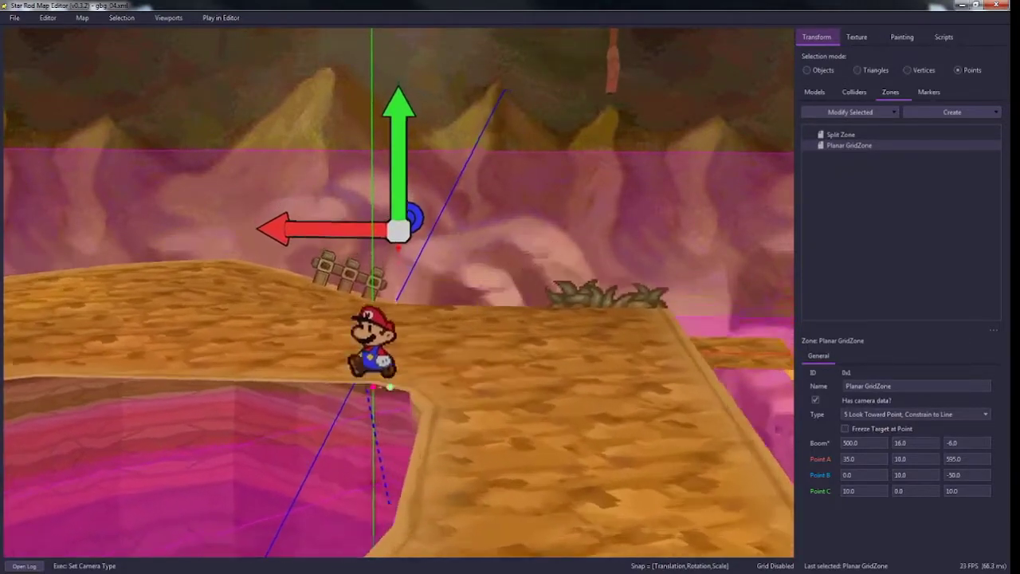
pyautogui.press('a')
pyautogui.press('d')
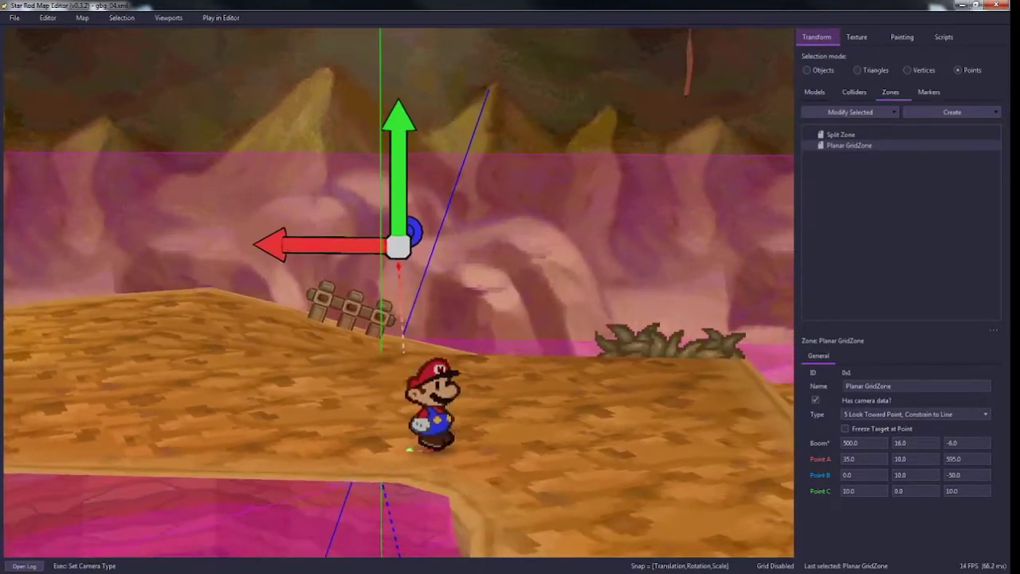
pyautogui.press('s')
pyautogui.press('a')
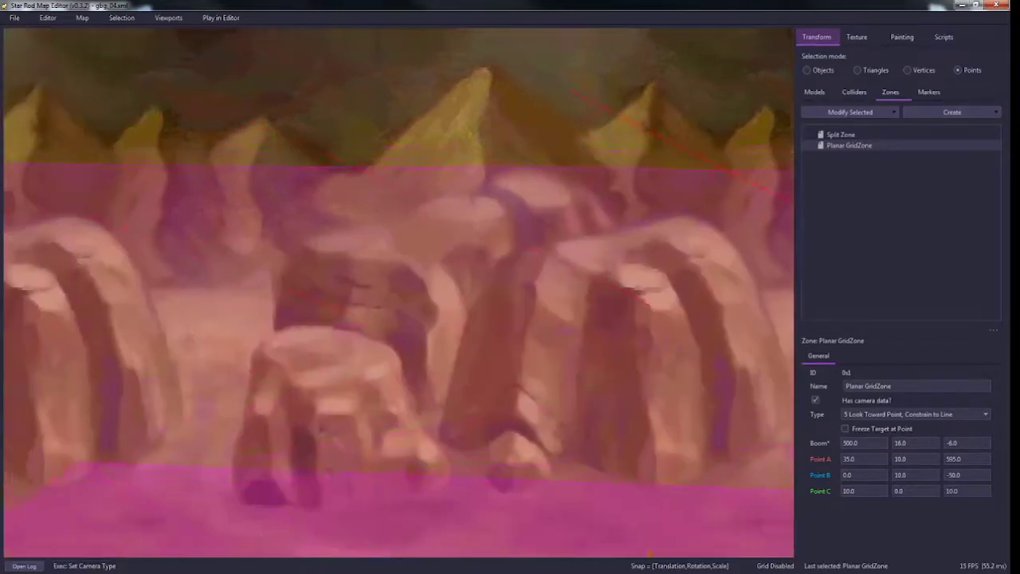
pyautogui.press('a')
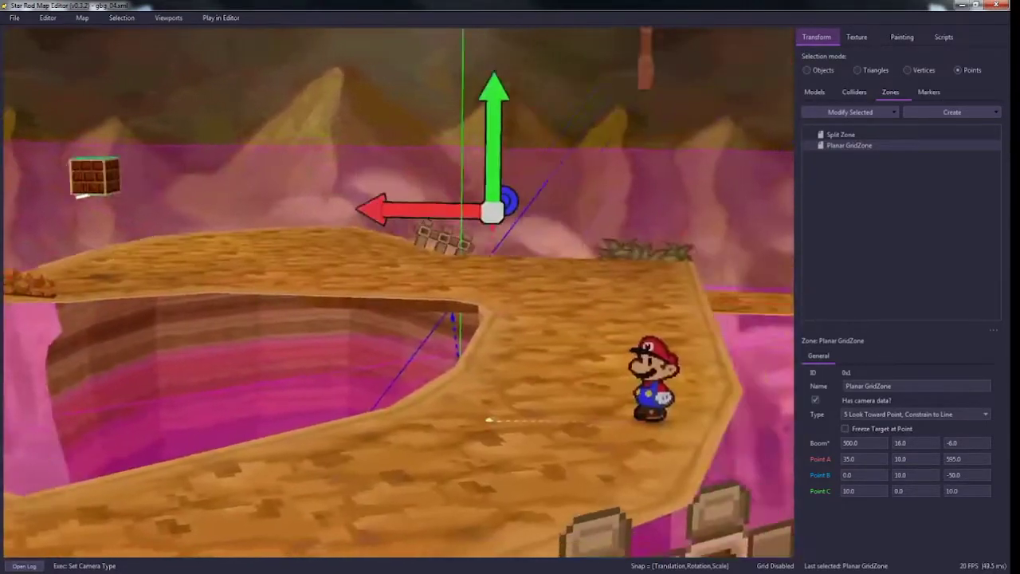
pyautogui.press('w')
pyautogui.press('a')
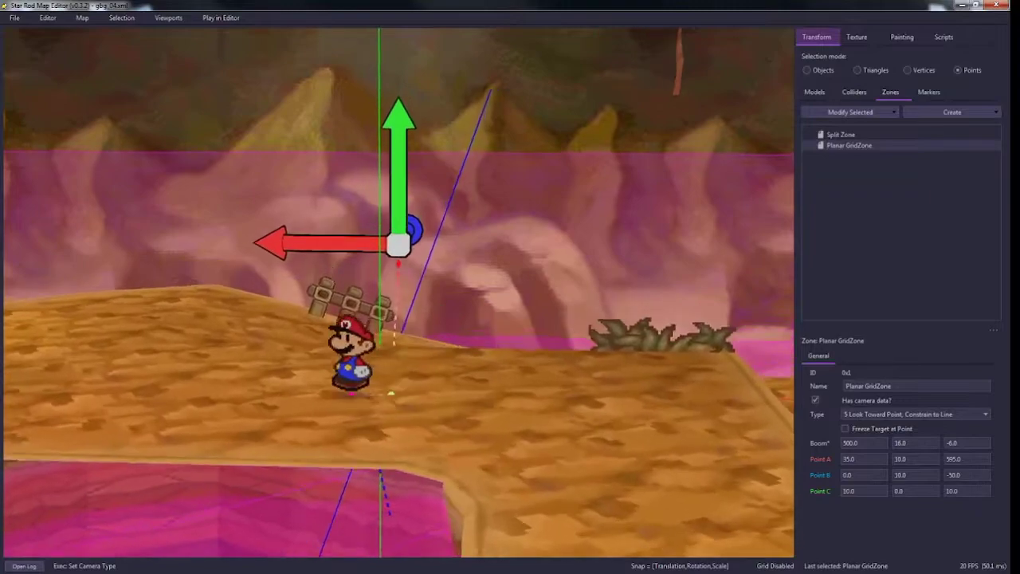
pyautogui.press('a')
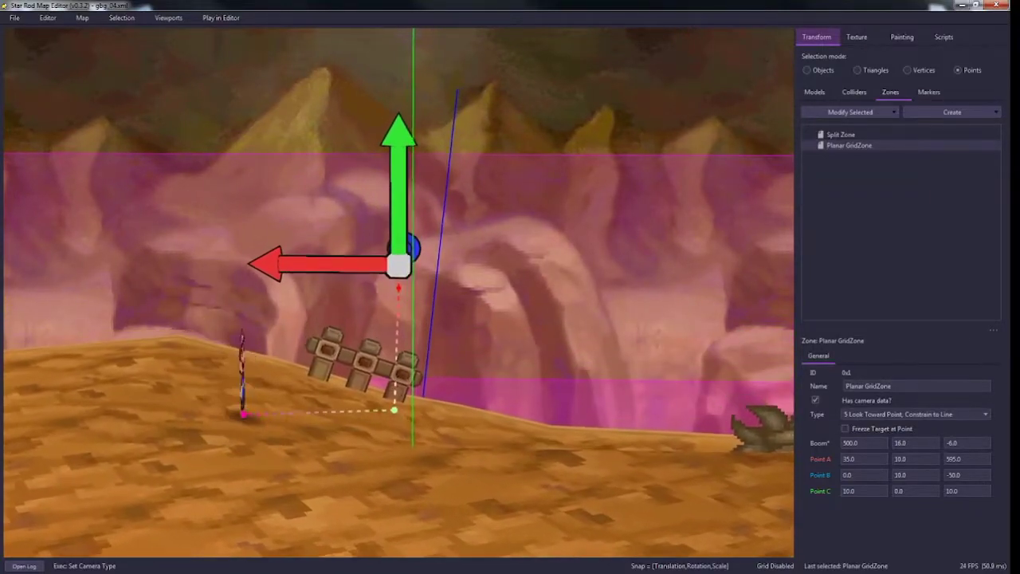
pyautogui.press('a')
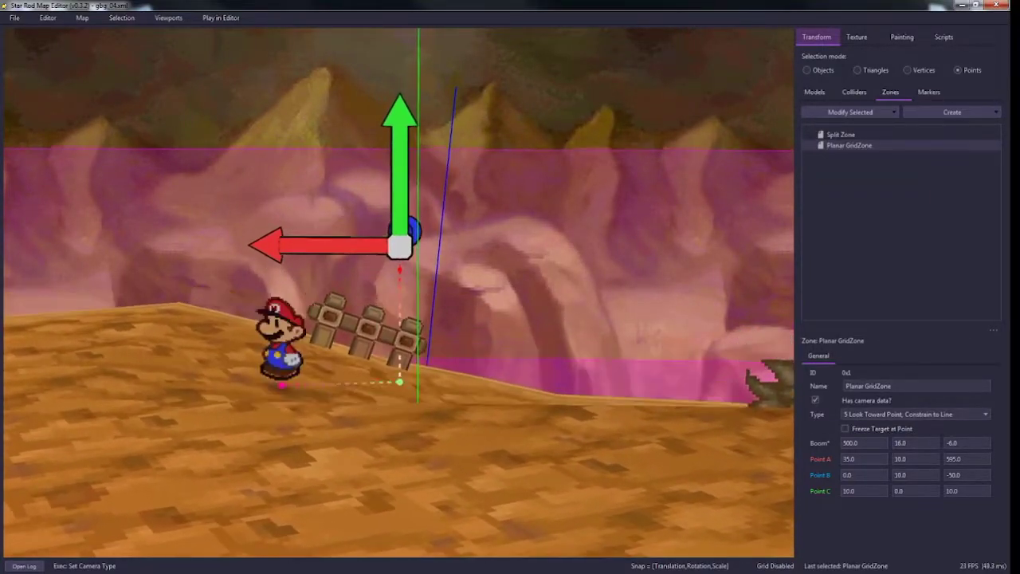
pyautogui.press('d')
pyautogui.press('s')
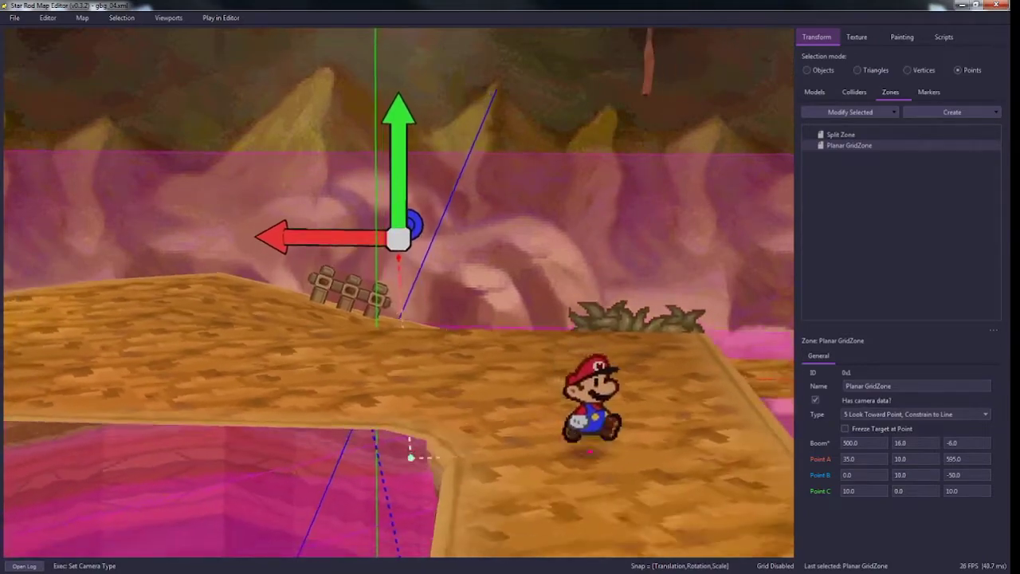
pyautogui.press('a')
pyautogui.press('d')
pyautogui.press('w')
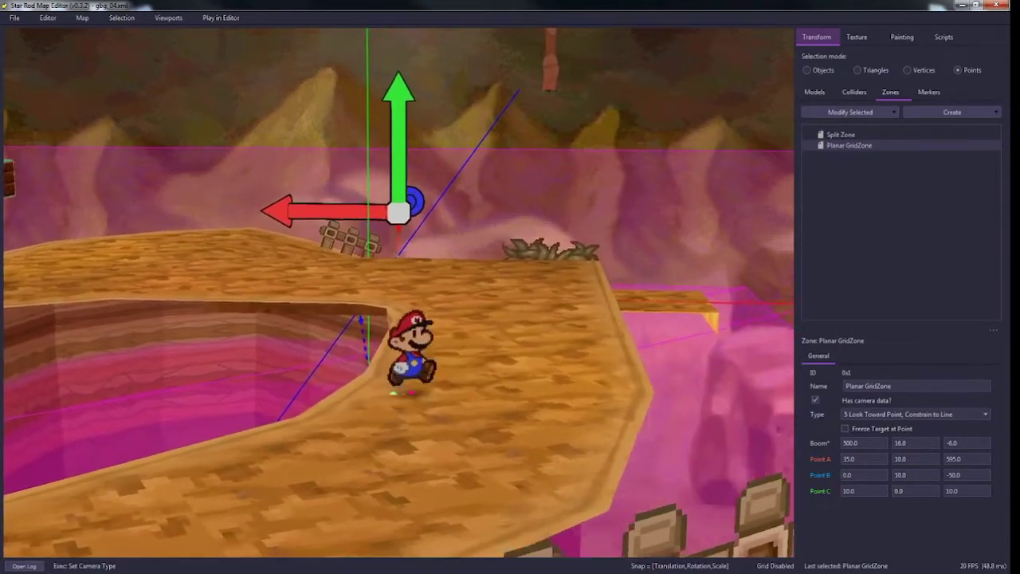
pyautogui.press('a')
pyautogui.press('w')
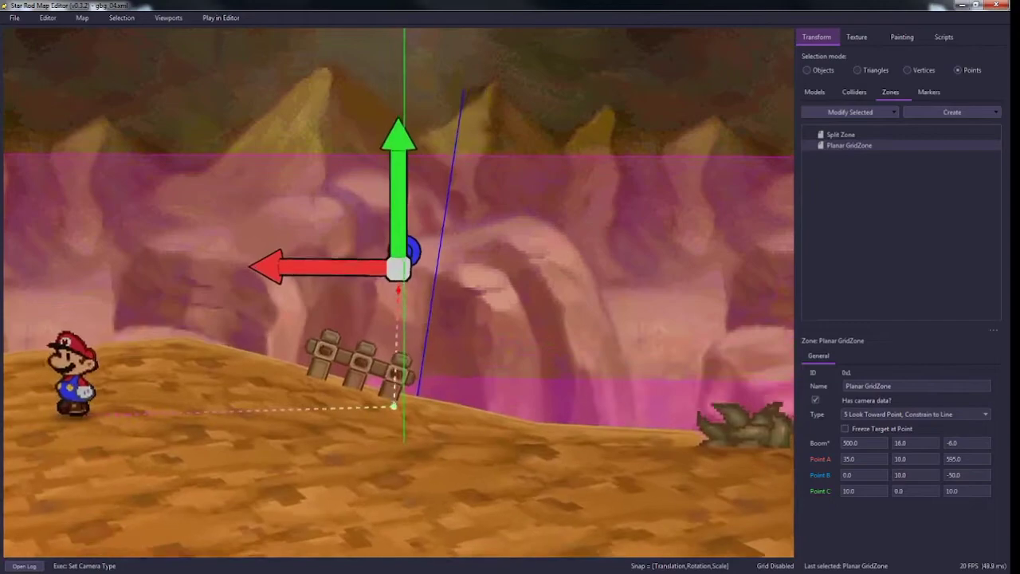
pyautogui.press('d')
pyautogui.press('s')
# Step: Stop playing, restore the four viewports and move Points B and C along the X axis to about 310 and 320
pyautogui.press('p')
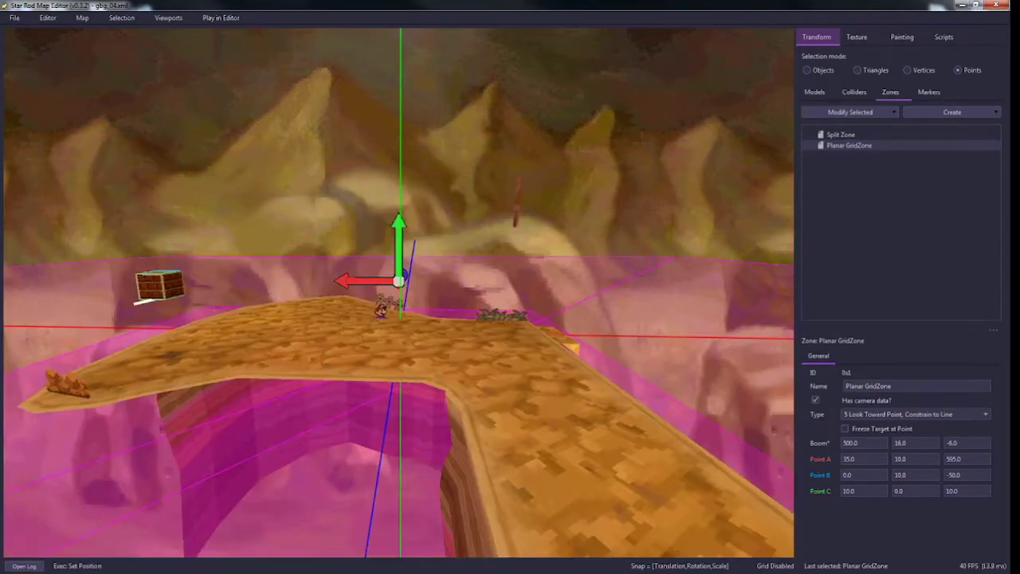
pyautogui.press('s')
pyautogui.press('space')
pyautogui.scroll(-2, 201, 426)
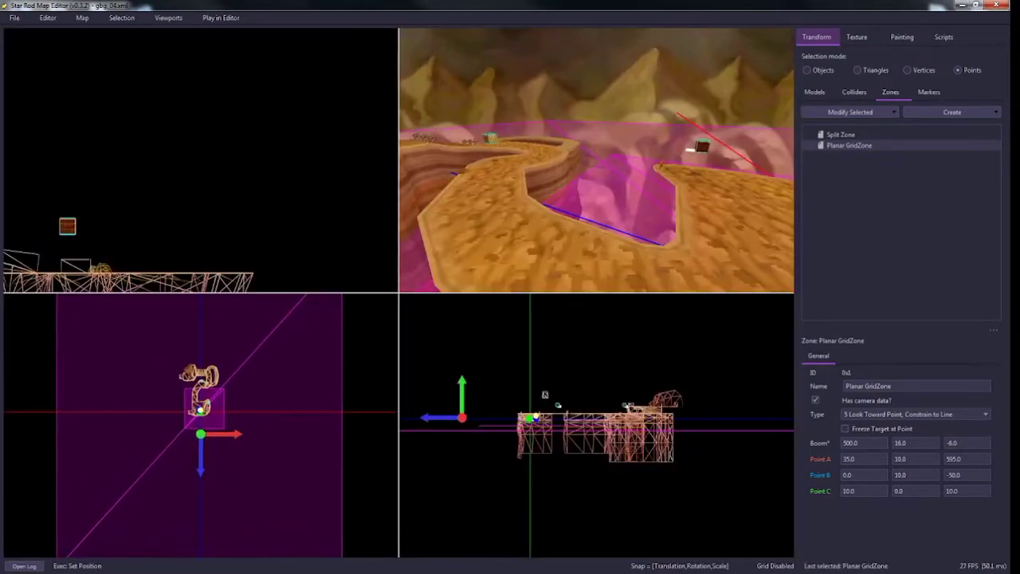
pyautogui.scroll(7, 217, 422)
pyautogui.click(217, 423)
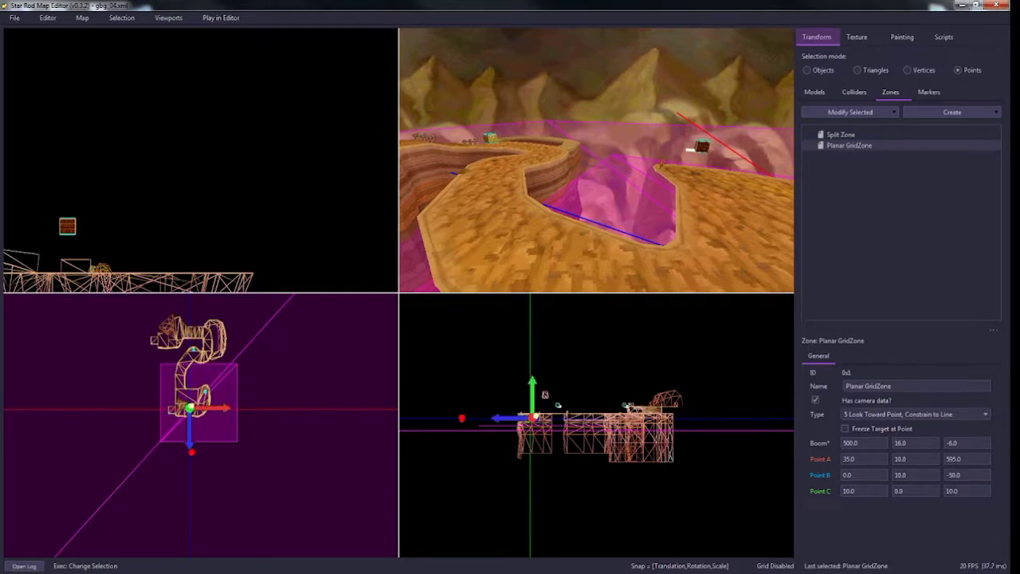
pyautogui.moveTo(219, 409); pyautogui.dragTo(240, 408)
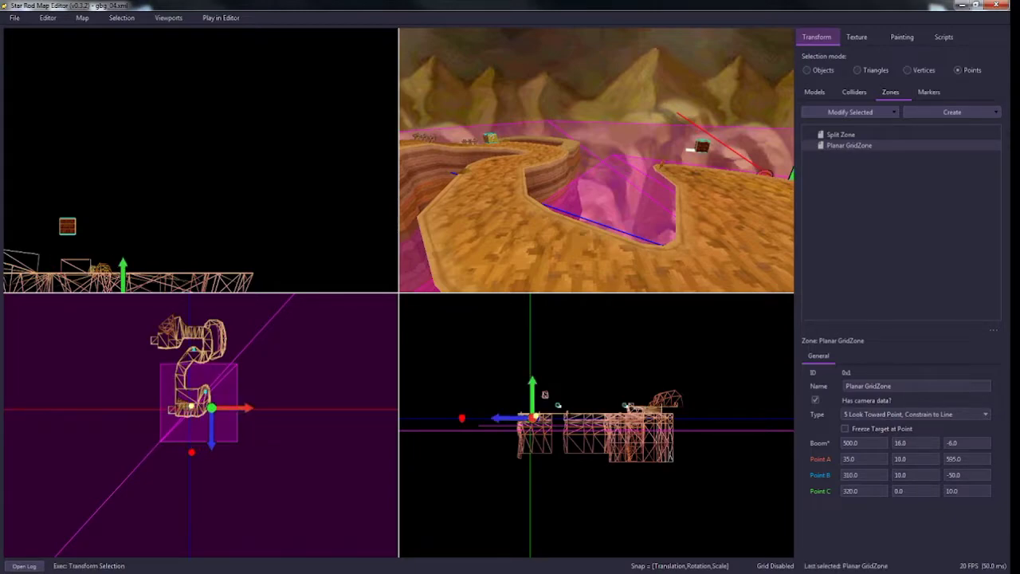
# Step: Change the zone's camera type to Constrain between Points, restart in-editor play and walk Mario along the plateau to test it
pyautogui.click(915, 415)
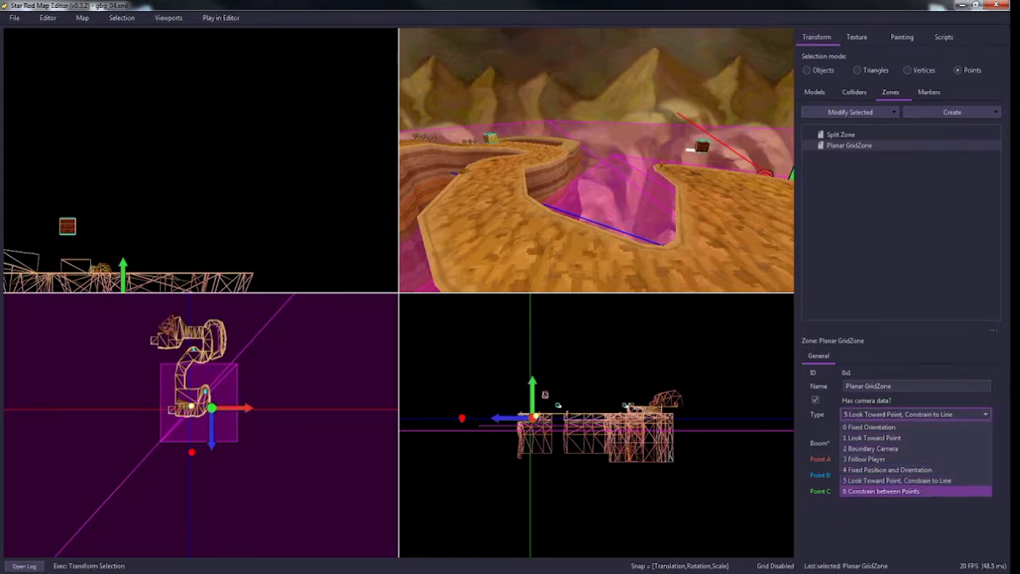
pyautogui.click(881, 491)
pyautogui.press('p')
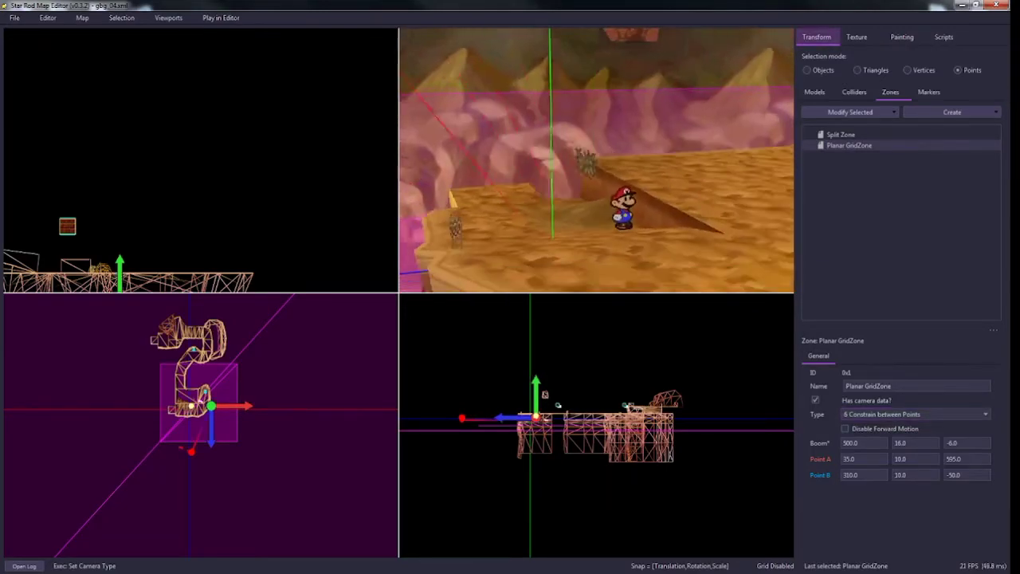
pyautogui.press('space')
pyautogui.press('d')
pyautogui.press('d')
pyautogui.press('space')
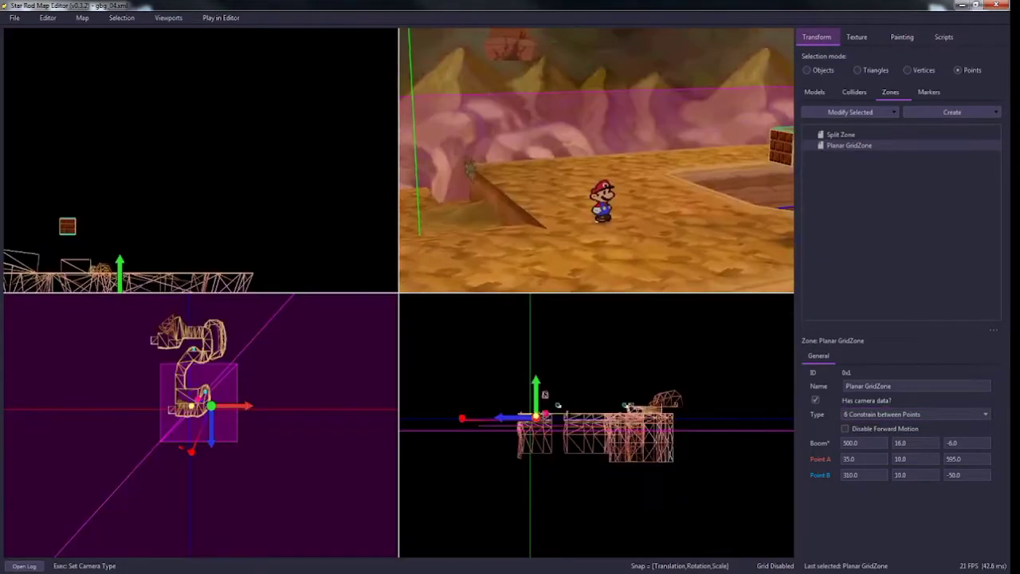
# Step: Select Points A and B in the top view and rotate them about the Y axis, with rotation snap off, until nearly parallel to the X axis
pyautogui.press('Escape')
pyautogui.moveTo(159, 352); pyautogui.dragTo(272, 495)
pyautogui.scroll(6, 203, 367)
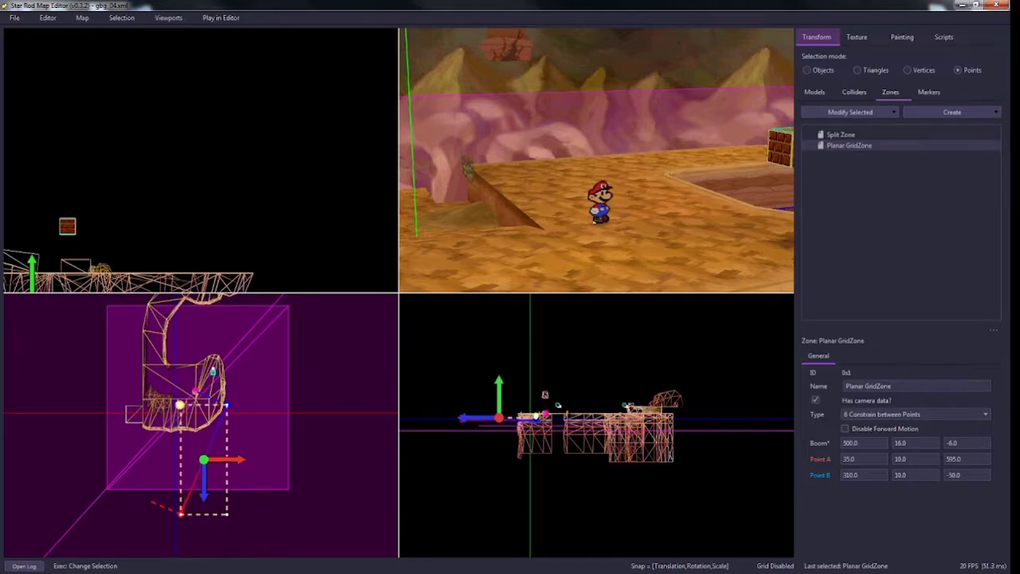
pyautogui.press('r')
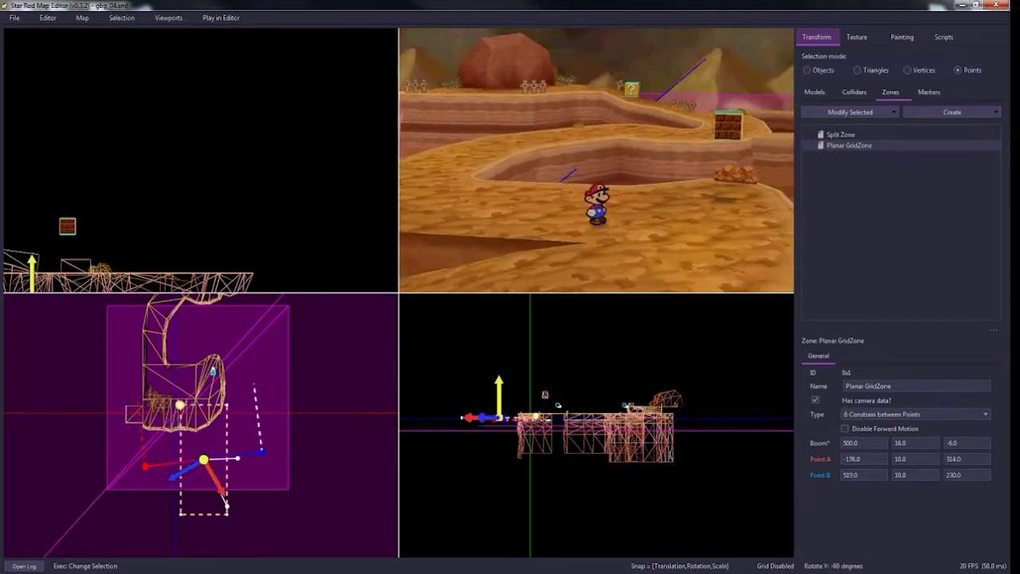
pyautogui.moveTo(226, 509); pyautogui.dragTo(227, 517)
pyautogui.press('r')
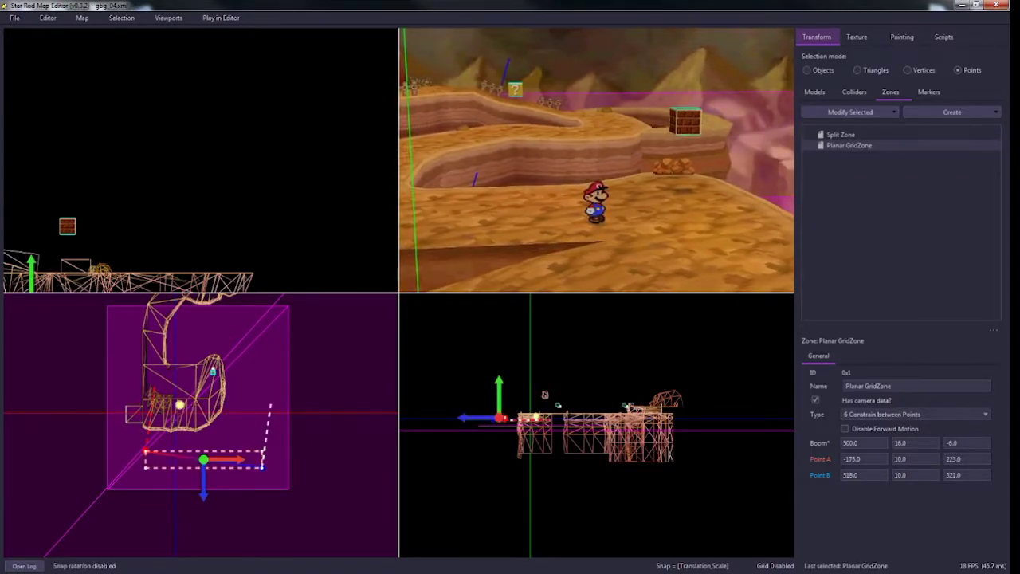
pyautogui.moveTo(198, 486); pyautogui.dragTo(202, 485)
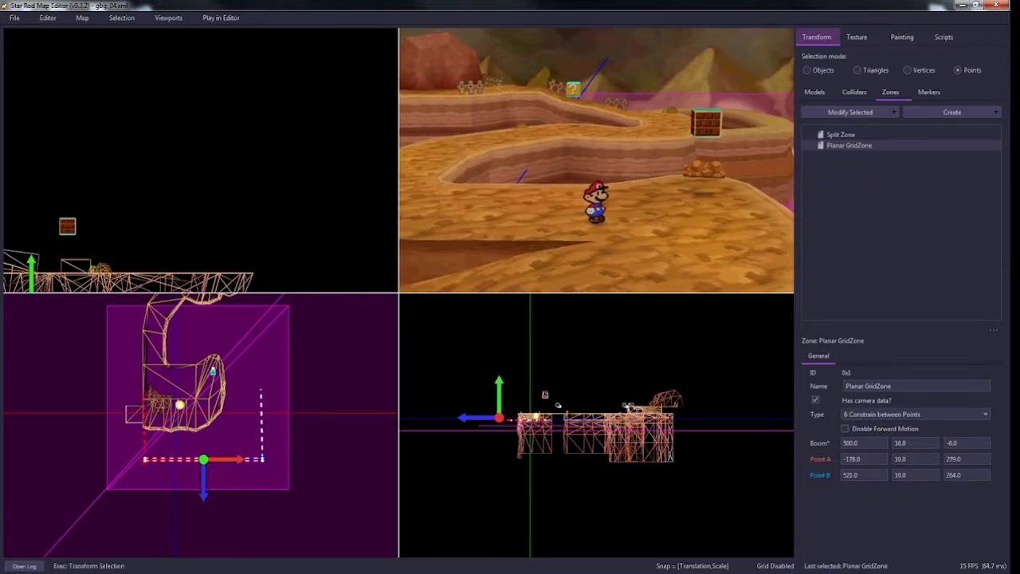
# Step: Set the Z coordinates of Point A and Point B to 280
pyautogui.click(966, 459)
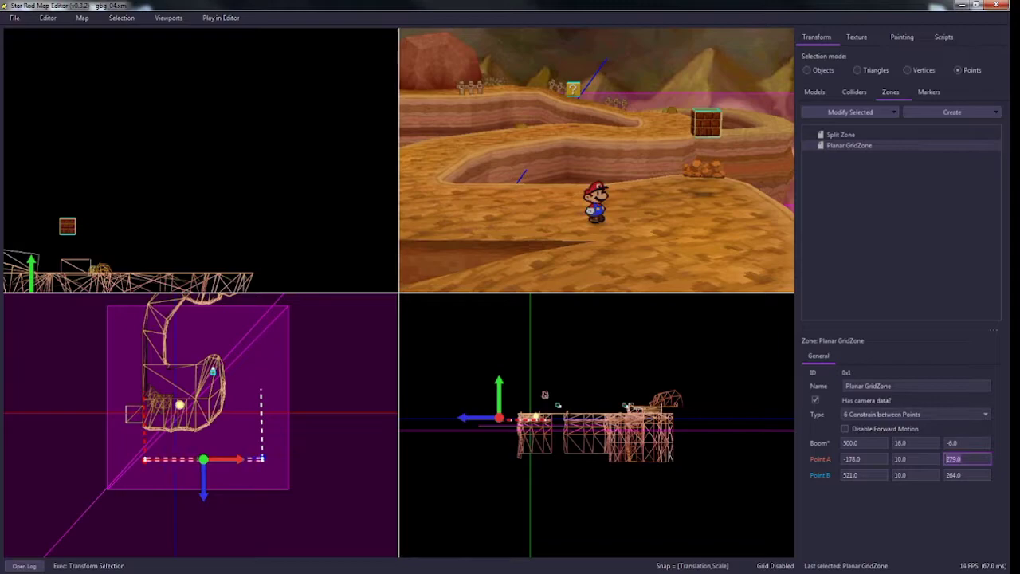
pyautogui.click(967, 475)
pyautogui.click(967, 475)
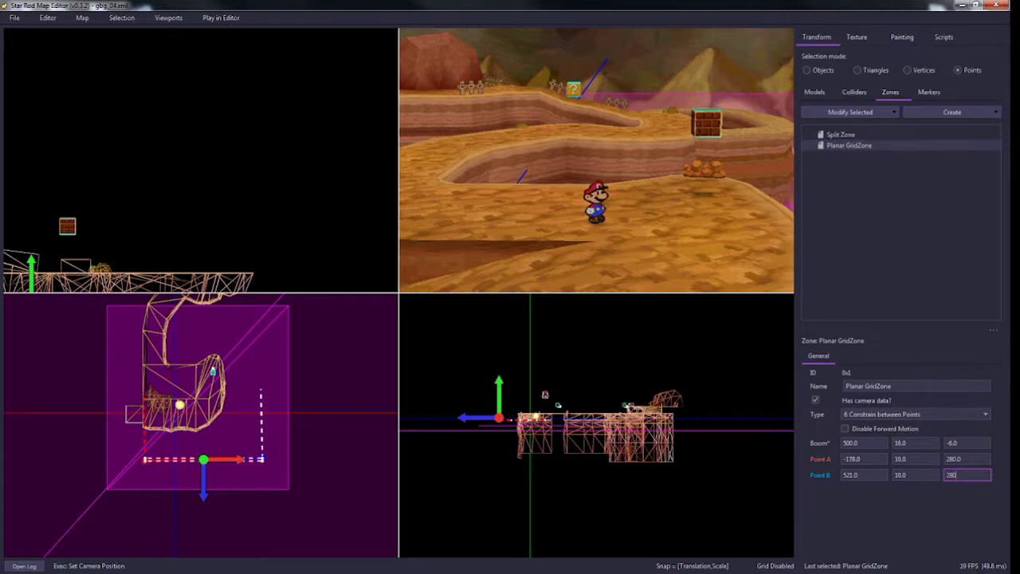
pyautogui.write('280')
pyautogui.press('Return')
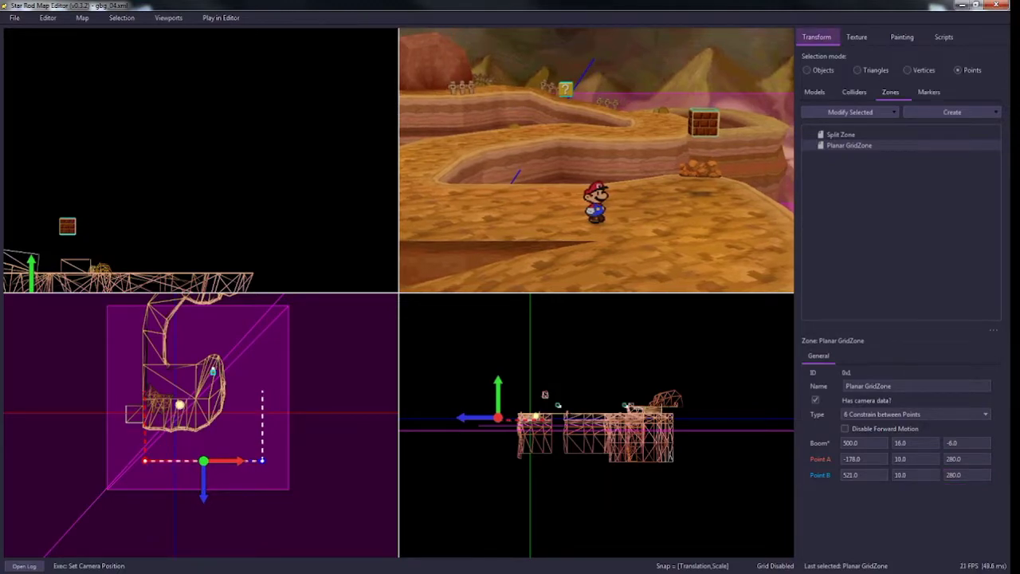
# Step: Walk Mario toward the plateau's far edge to test the camera constrained between the aligned points
pyautogui.press('space')
pyautogui.press('d')
pyautogui.press('space')
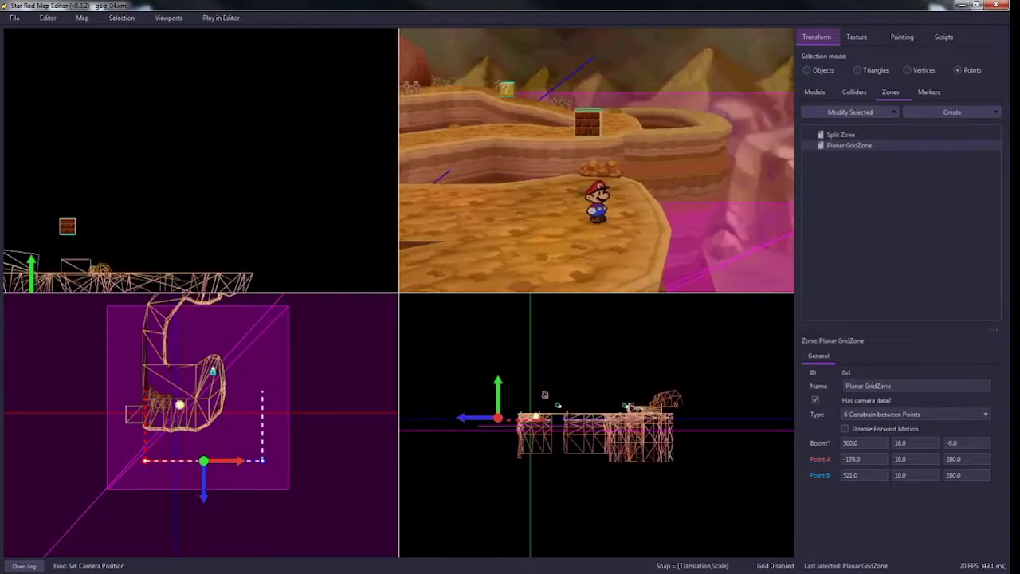
# Step: Deselect the camera points and walk Mario back and forth near the plateau's far edge to observe the constrained camera's limits
pyautogui.moveTo(192, 416); pyautogui.dragTo(319, 489)
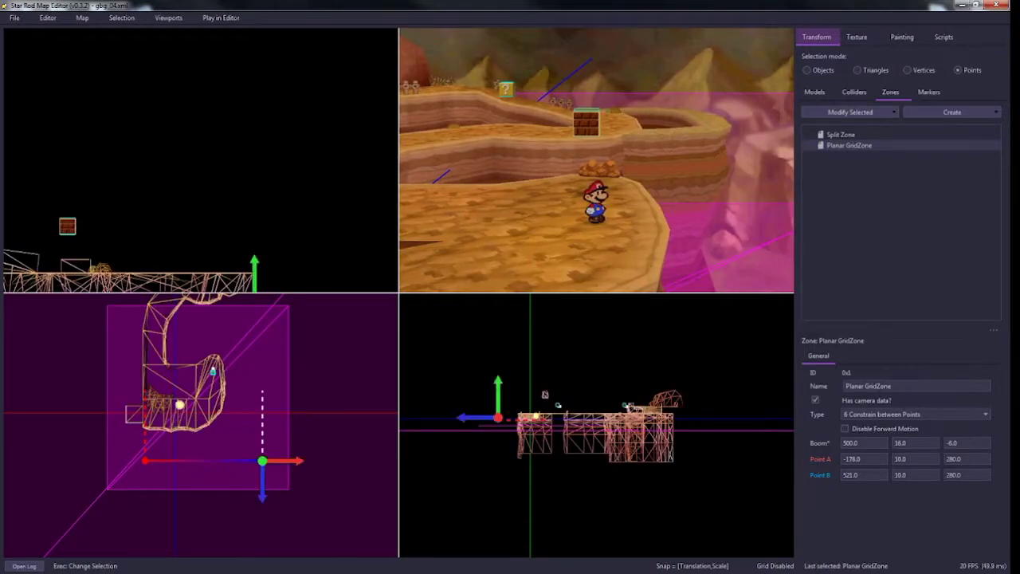
pyautogui.press('a')
pyautogui.press('d')
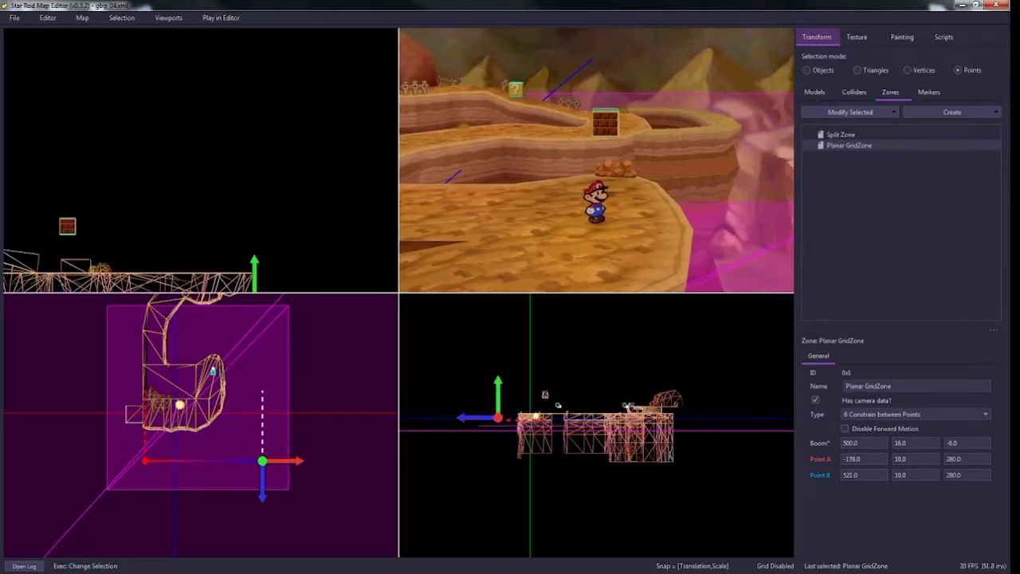
pyautogui.scroll(2, 192, 405)
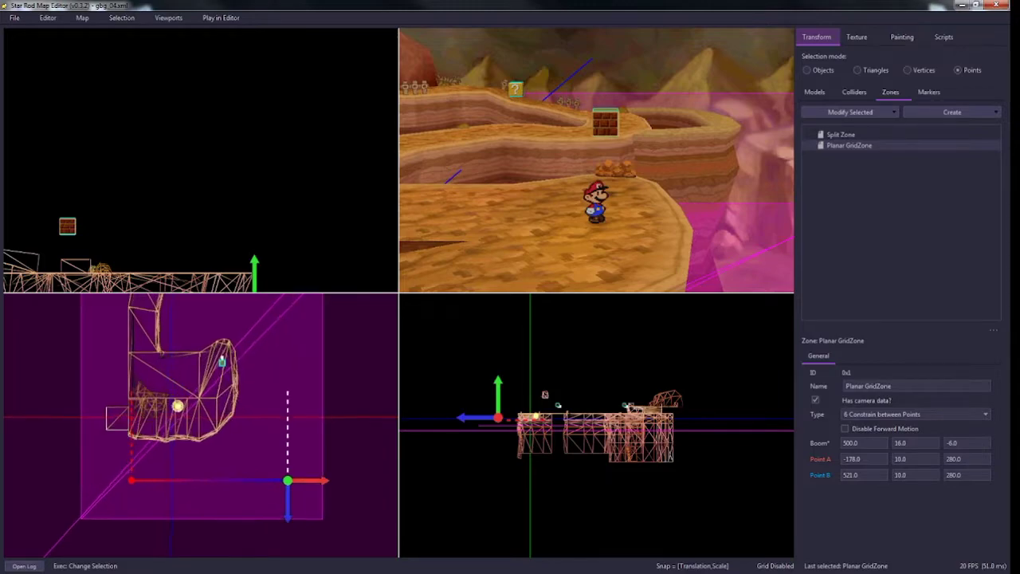
pyautogui.click(319, 469)
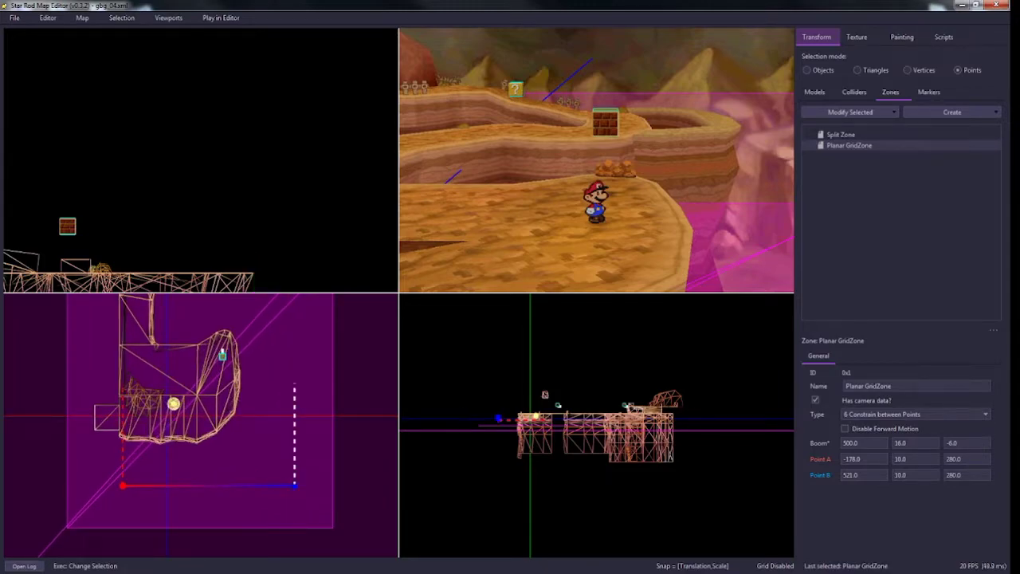
pyautogui.press('w')
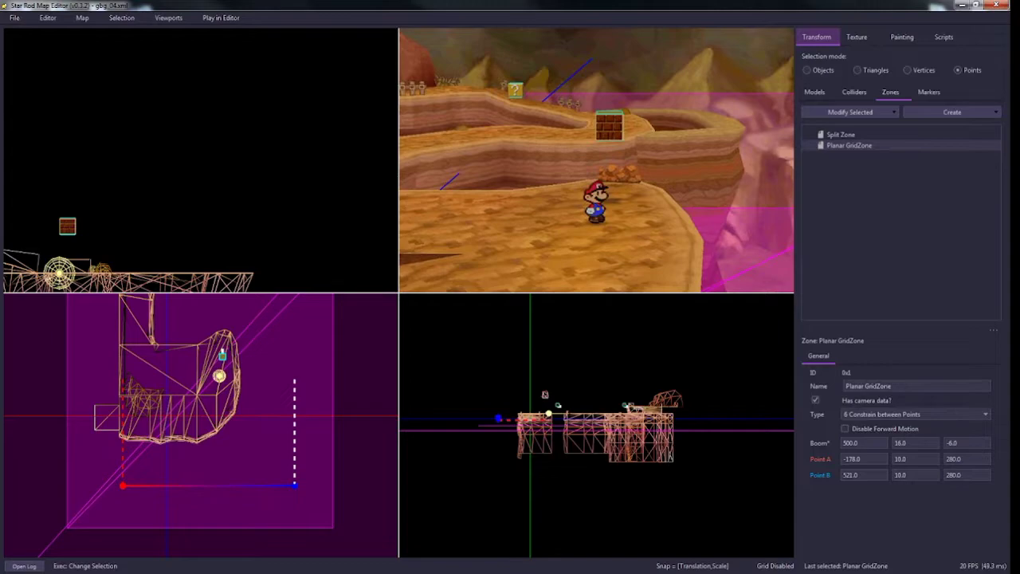
pyautogui.press('s')
pyautogui.press('s')
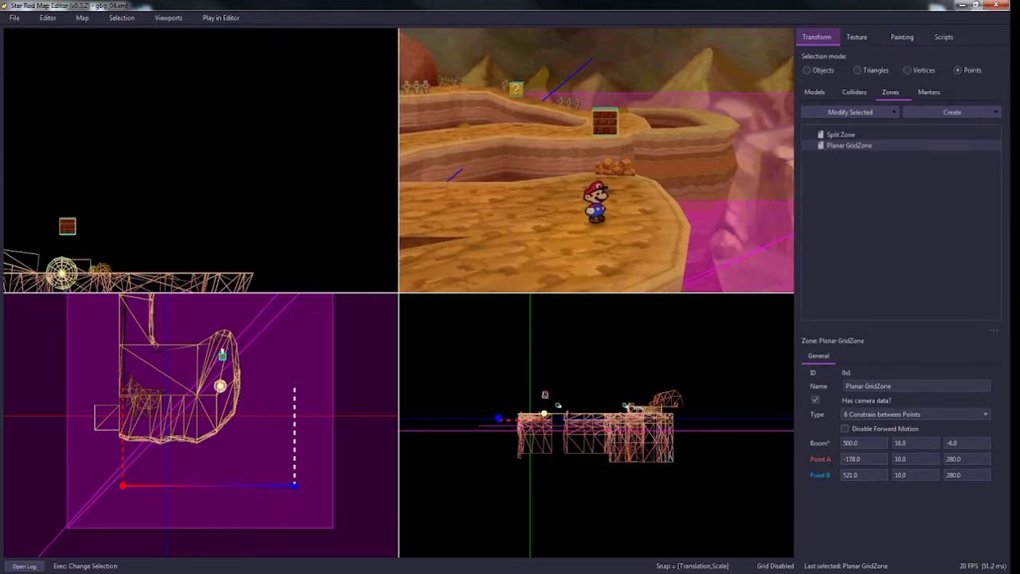
pyautogui.scroll(3, 190, 335)
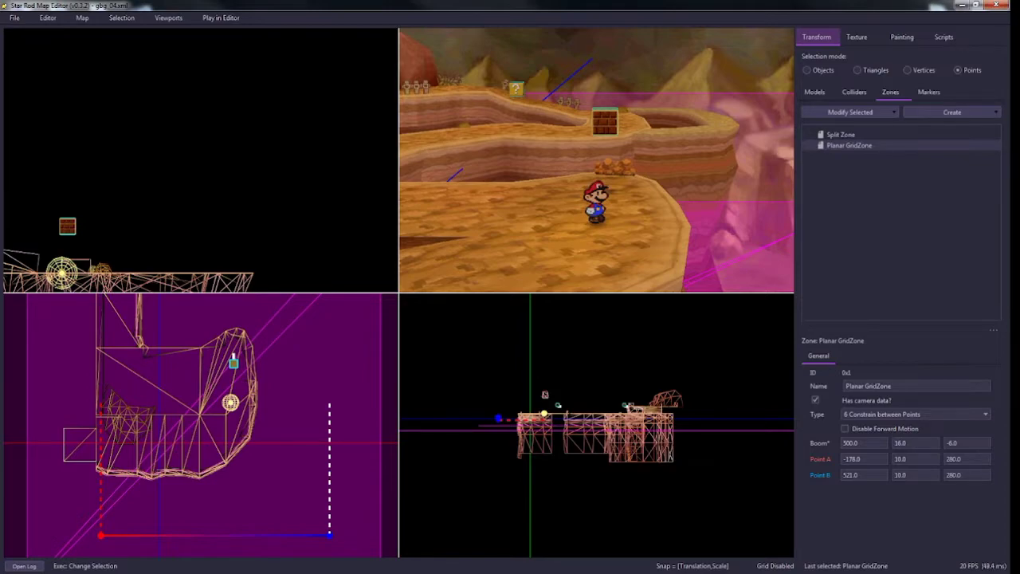
pyautogui.scroll(-1, 201, 426)
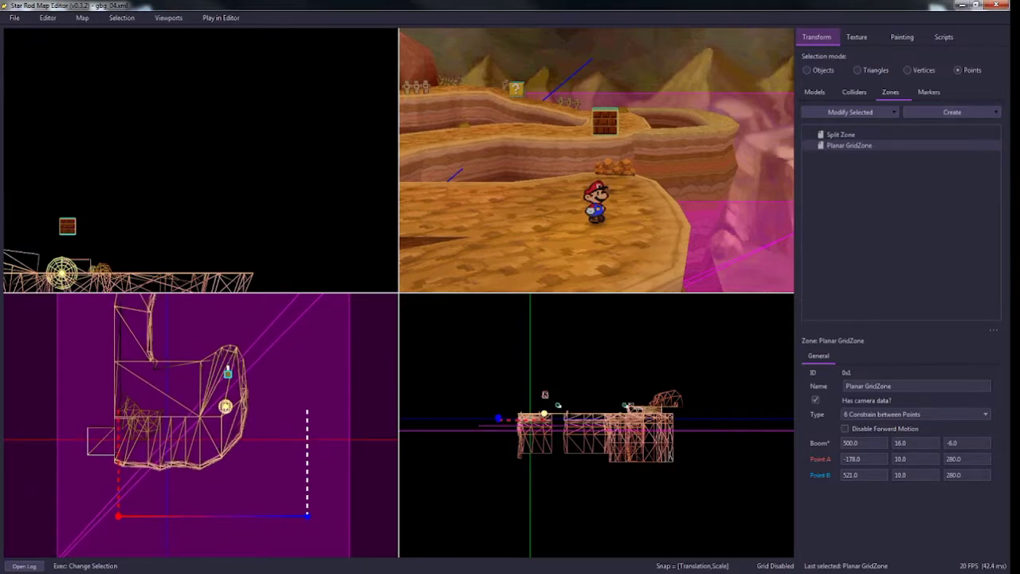
# Step: Move Points A and B together to Z 23 in the top view, and shift Point B alone along X to 219
pyautogui.moveTo(299, 495); pyautogui.dragTo(100, 491)
pyautogui.moveTo(212, 546); pyautogui.dragTo(212, 466)
pyautogui.click(311, 451)
pyautogui.click(308, 447)
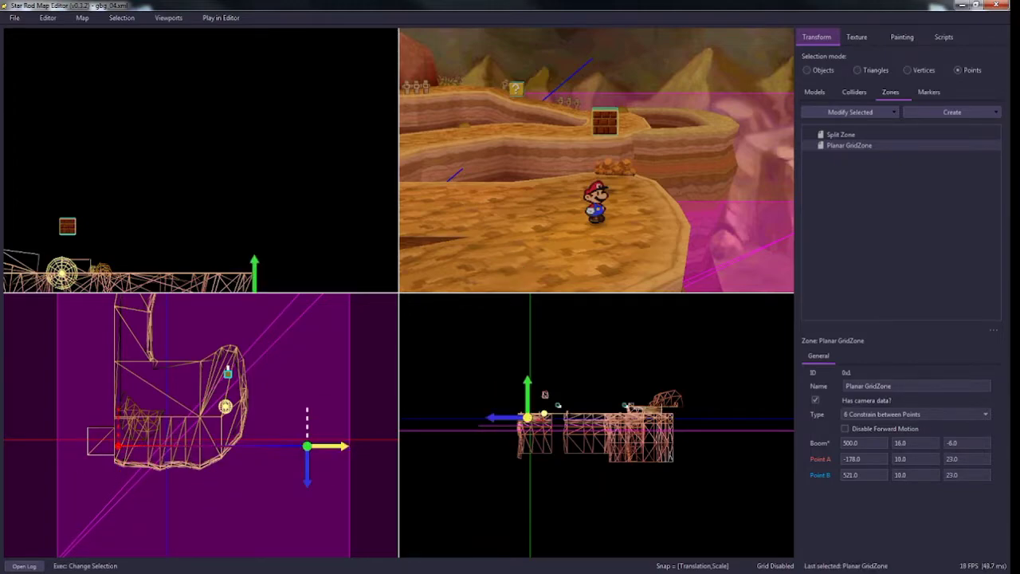
pyautogui.moveTo(323, 447); pyautogui.dragTo(240, 447)
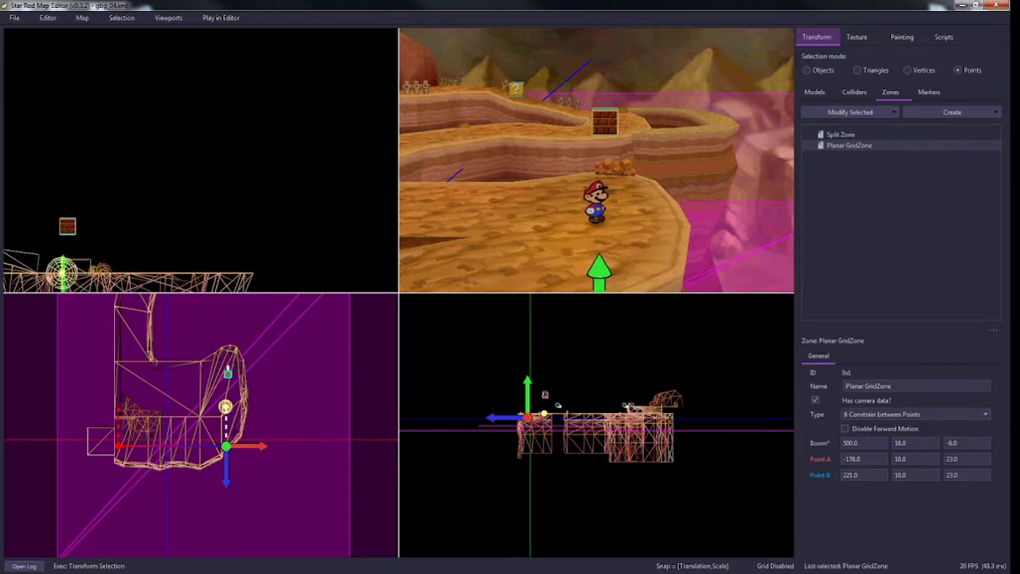
pyautogui.scroll(4, 219, 401)
pyautogui.scroll(5, 254, 433)
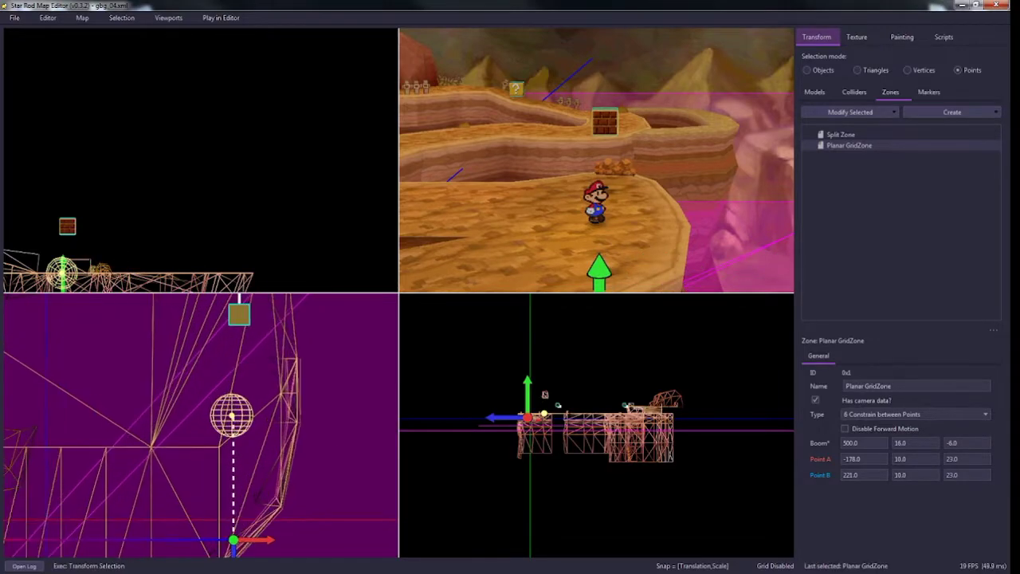
pyautogui.press('Left')
pyautogui.press('Left')
pyautogui.scroll(-6, 199, 424)
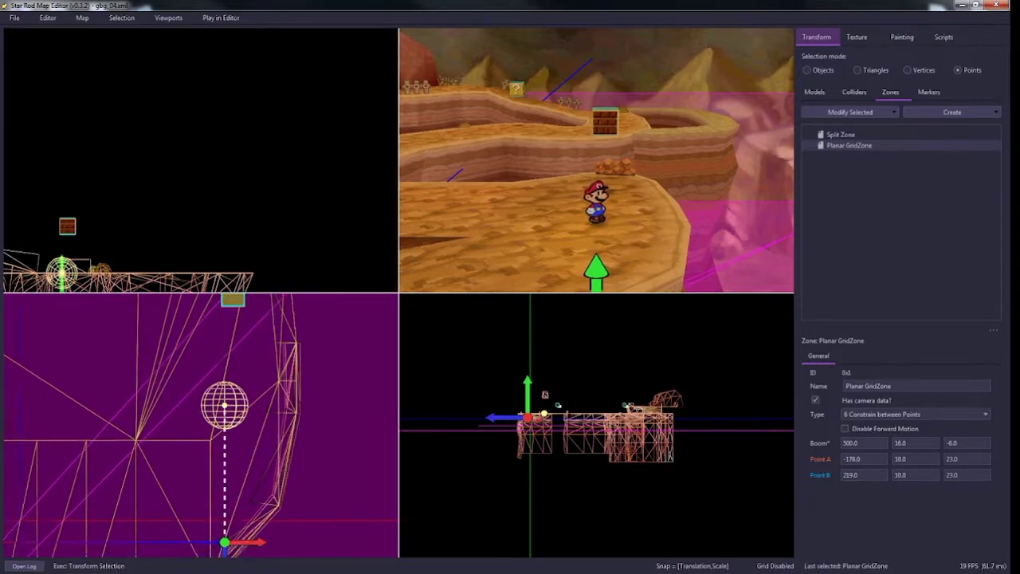
# Step: Walk Mario around the plateau's far end, past Point B, to test the camera's stop at the new point position
pyautogui.press('Left')
pyautogui.press('Right')
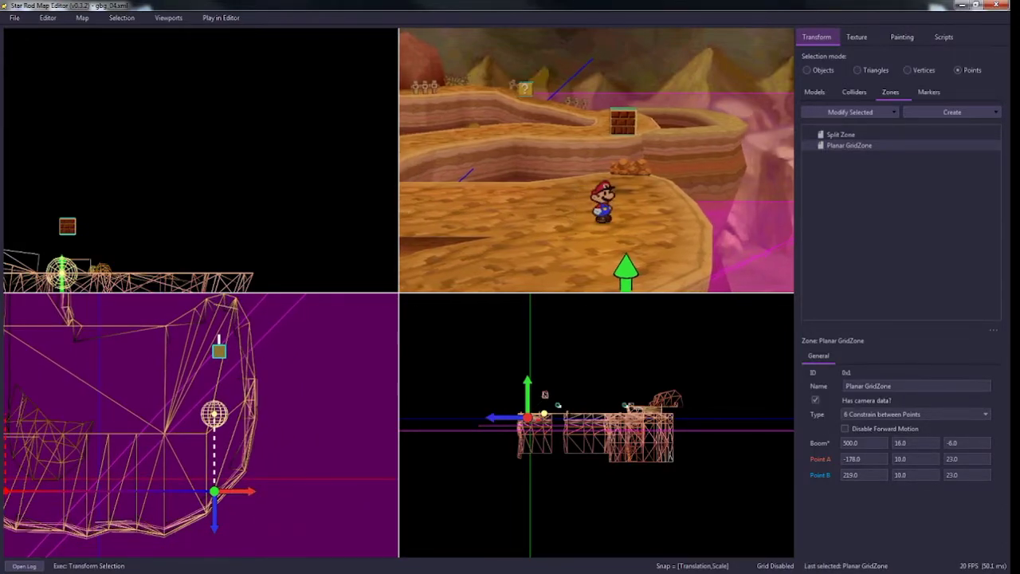
pyautogui.press('Up')
pyautogui.press('Down')
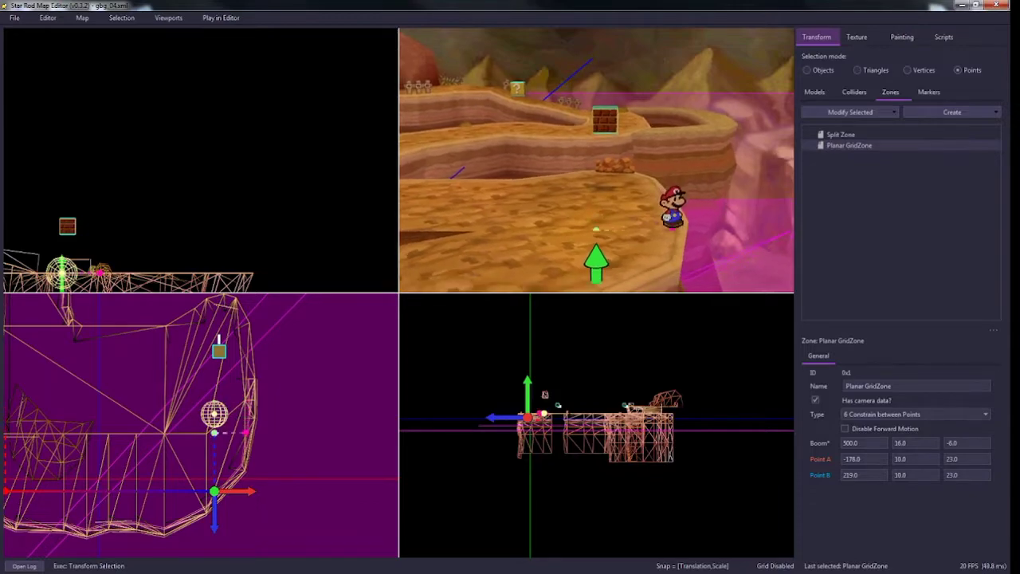
pyautogui.press('Up')
pyautogui.press('Down')
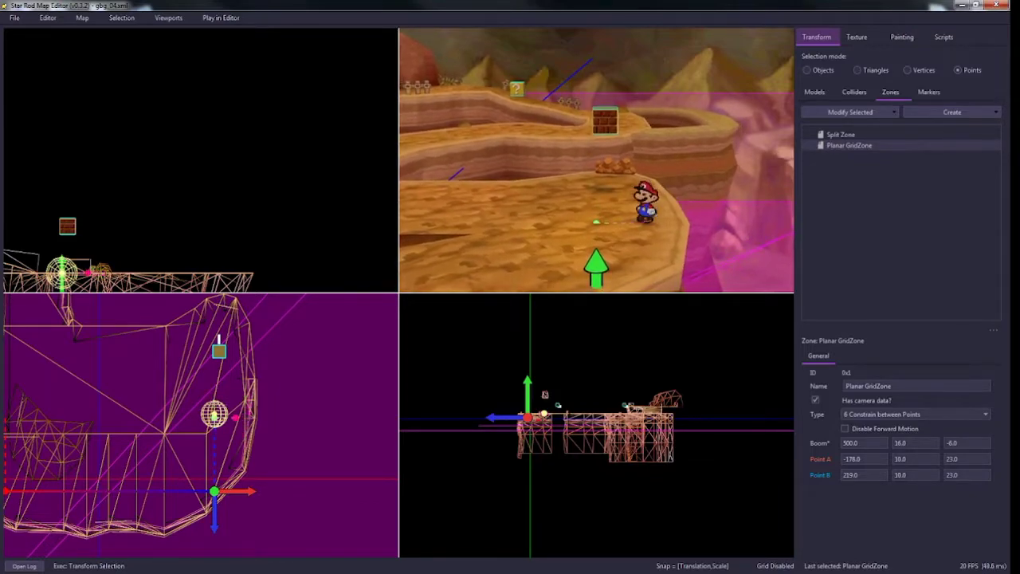
# Step: Send Mario off the plateau's edge well beyond Point B and back to test the camera limit outside the point range
pyautogui.press('Right')
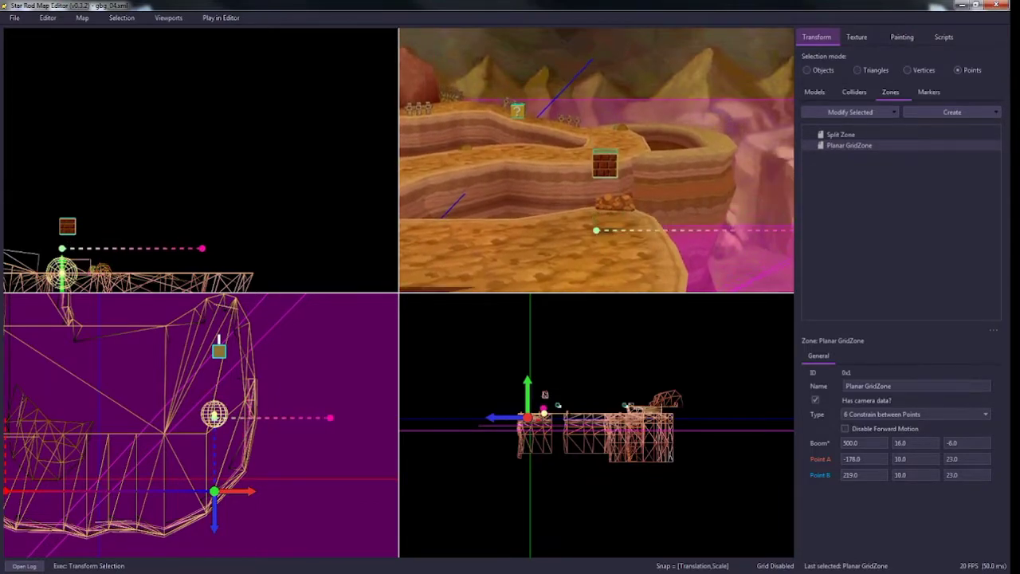
pyautogui.press('Left')
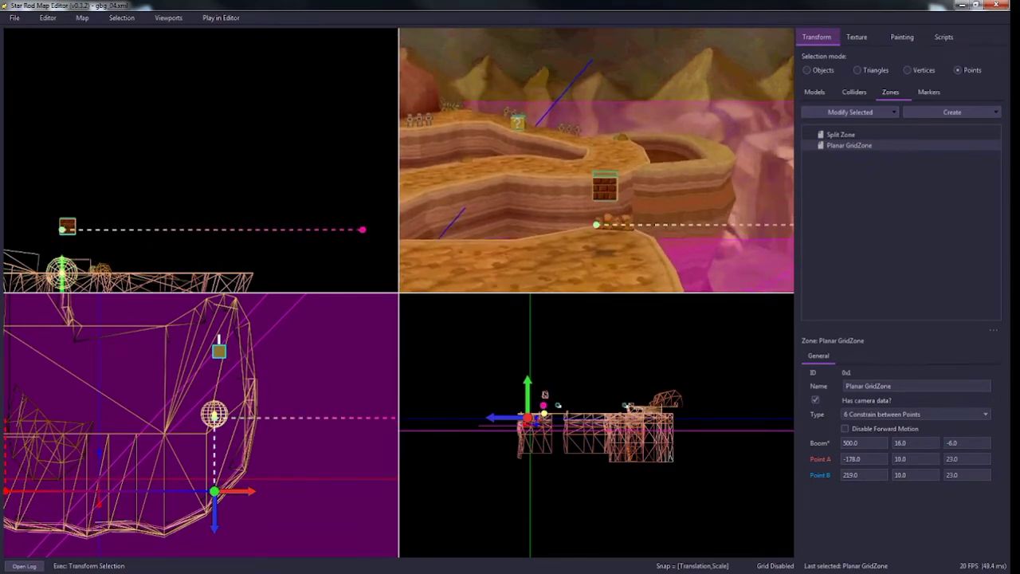
pyautogui.press('Right')
pyautogui.press('space')
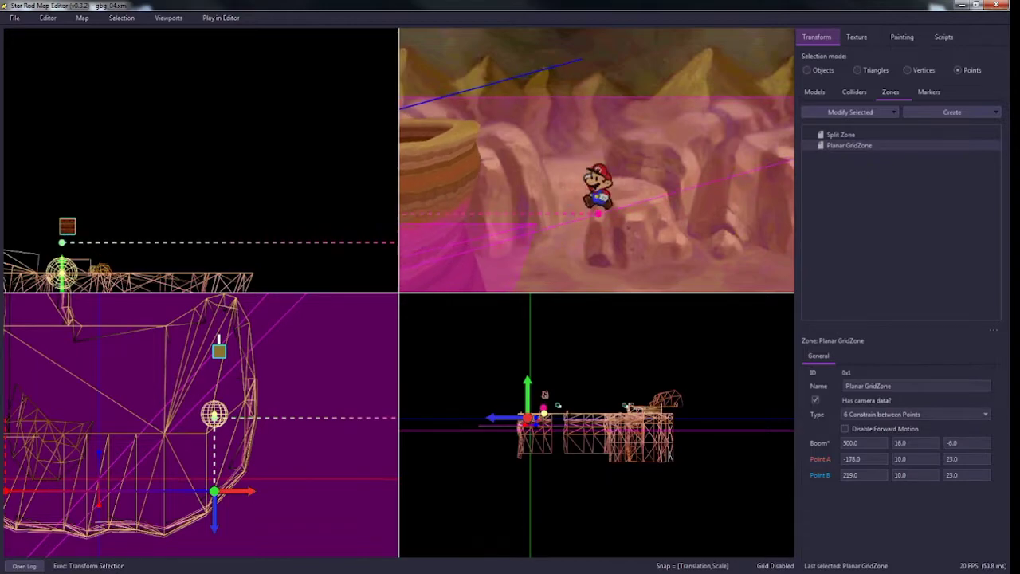
pyautogui.press('space')
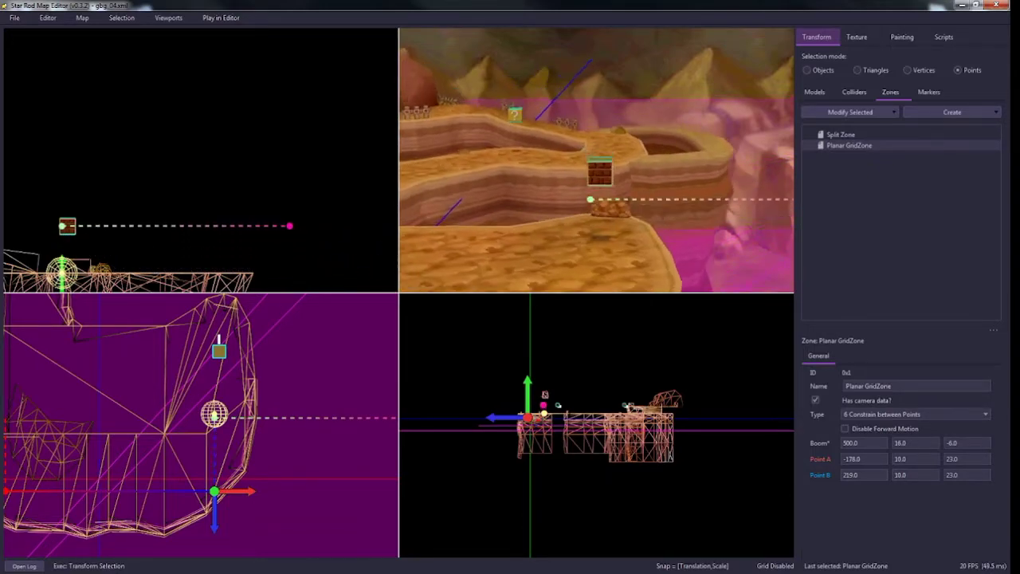
pyautogui.press('space')
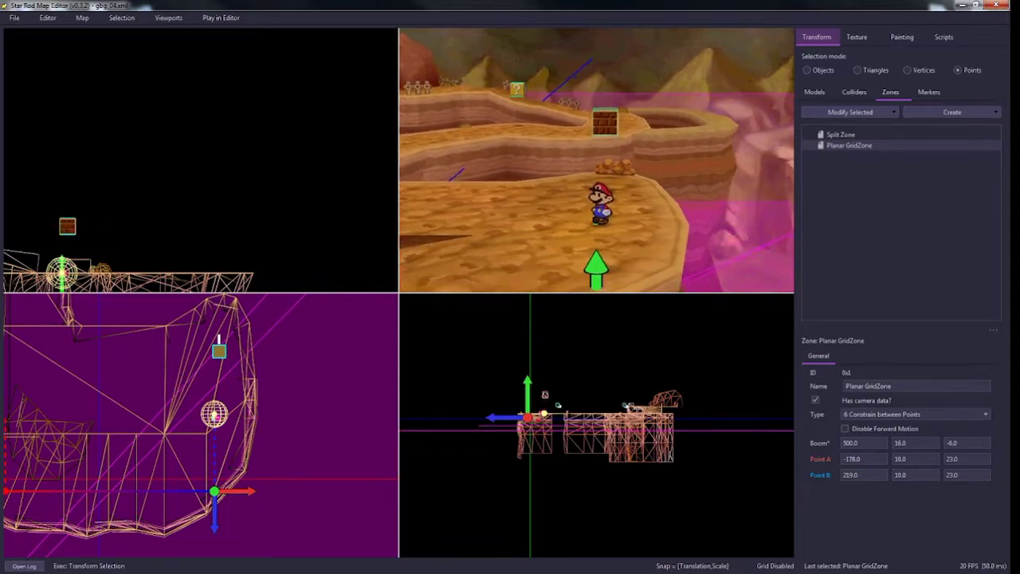
# Step: Select Point A and move it along the X axis to -132
pyautogui.scroll(-2, 159, 446)
pyautogui.moveTo(160, 447); pyautogui.dragTo(210, 435, button='right')
pyautogui.click(90, 469)
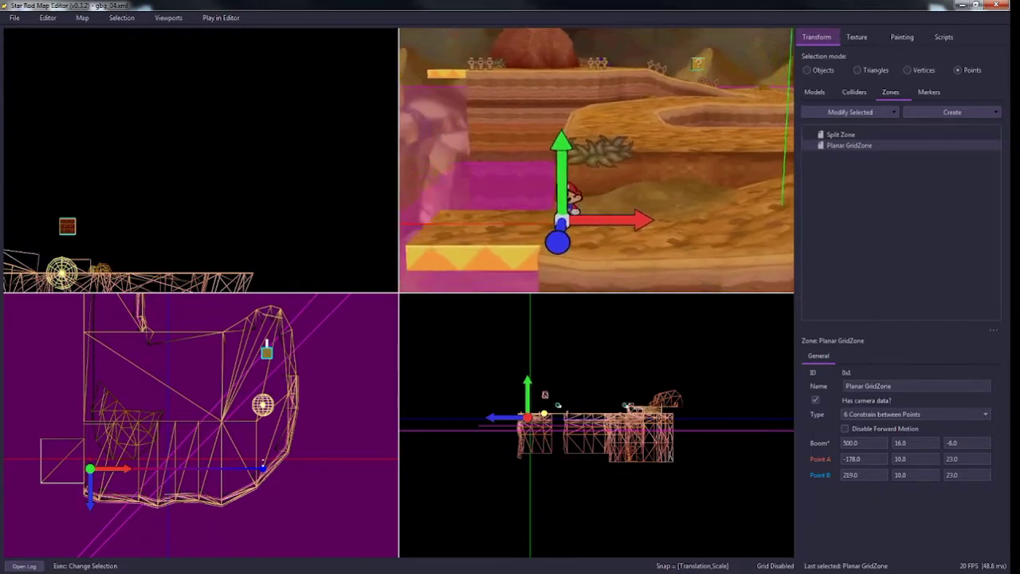
pyautogui.moveTo(638, 220); pyautogui.dragTo(669, 218)
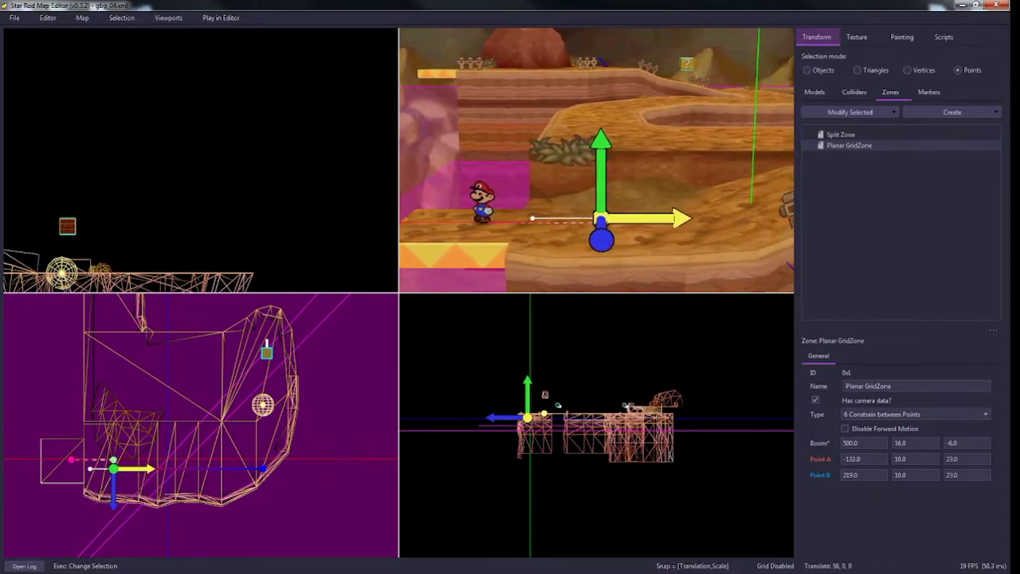
# Step: Enlarge the perspective viewport and walk Mario from the entrance ledge to the far end to test the camera between both points
pyautogui.press('space')
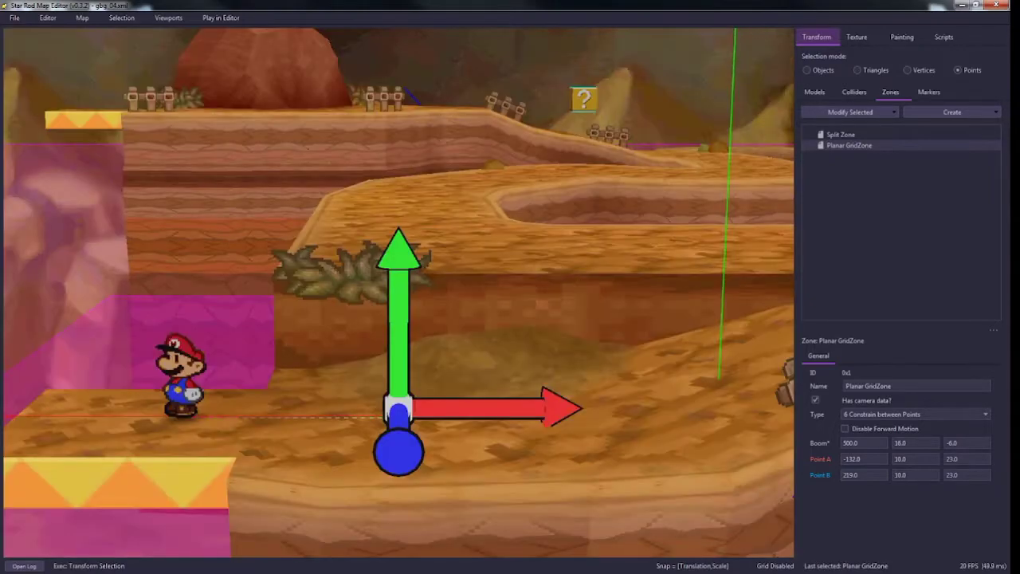
pyautogui.press('d')
pyautogui.press('a')
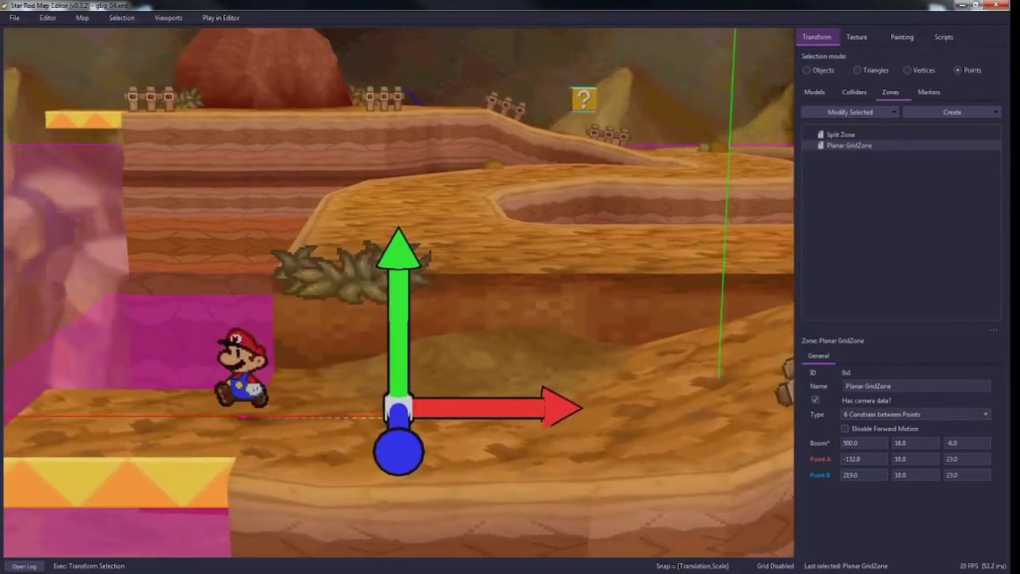
pyautogui.press('d')
pyautogui.press('d')
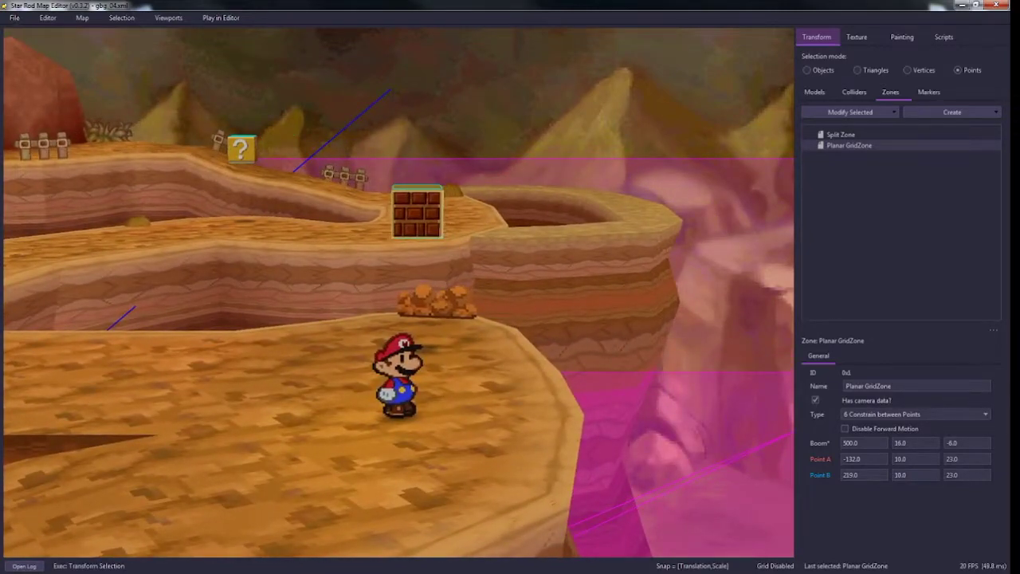
# Step: Enable Disable Forward Motion for the zone and move Mario around near Point A to test the camera
pyautogui.click(845, 428)
pyautogui.press('a')
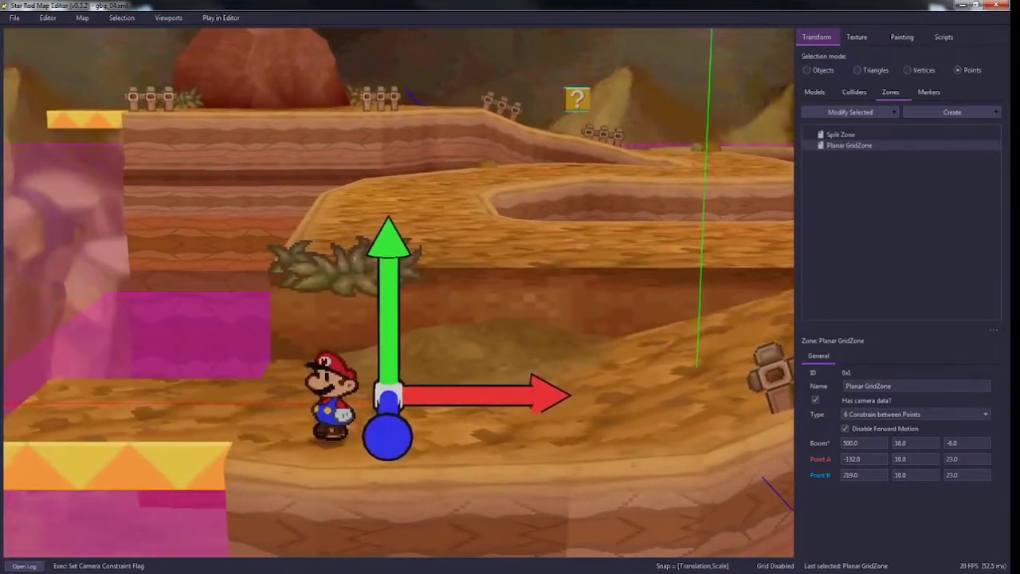
pyautogui.press('space')
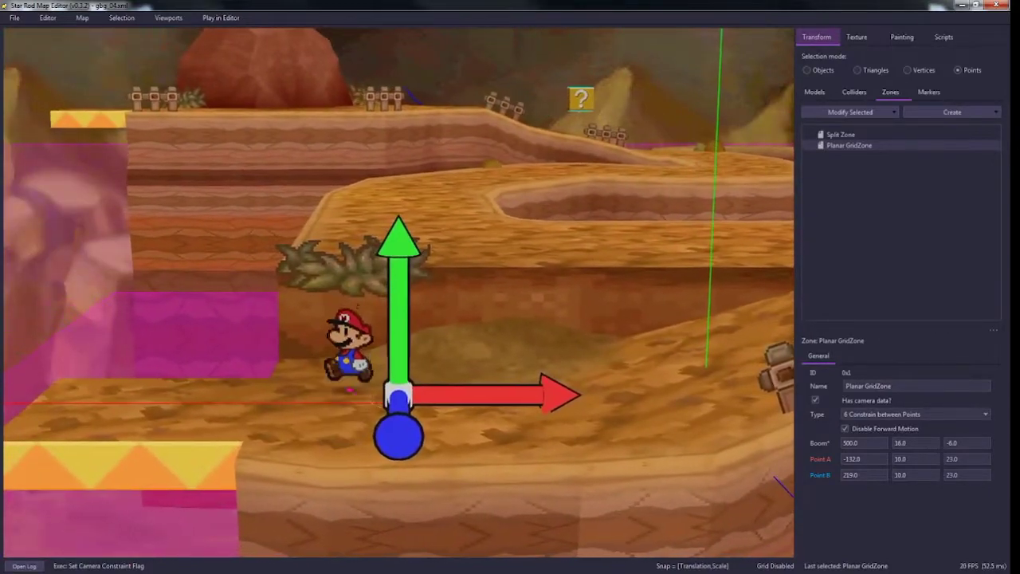
pyautogui.press('d')
pyautogui.press('a')
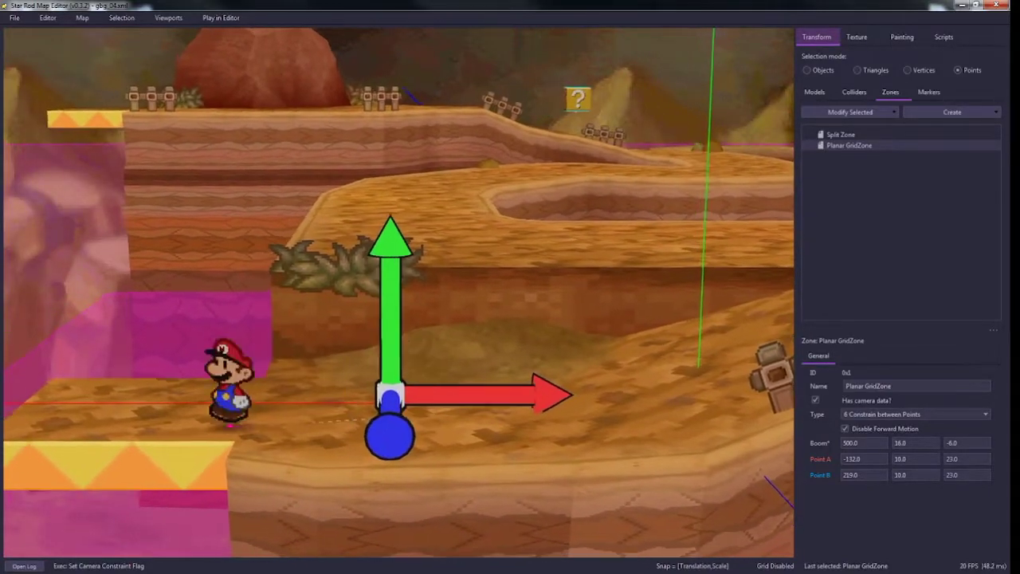
pyautogui.press('d')
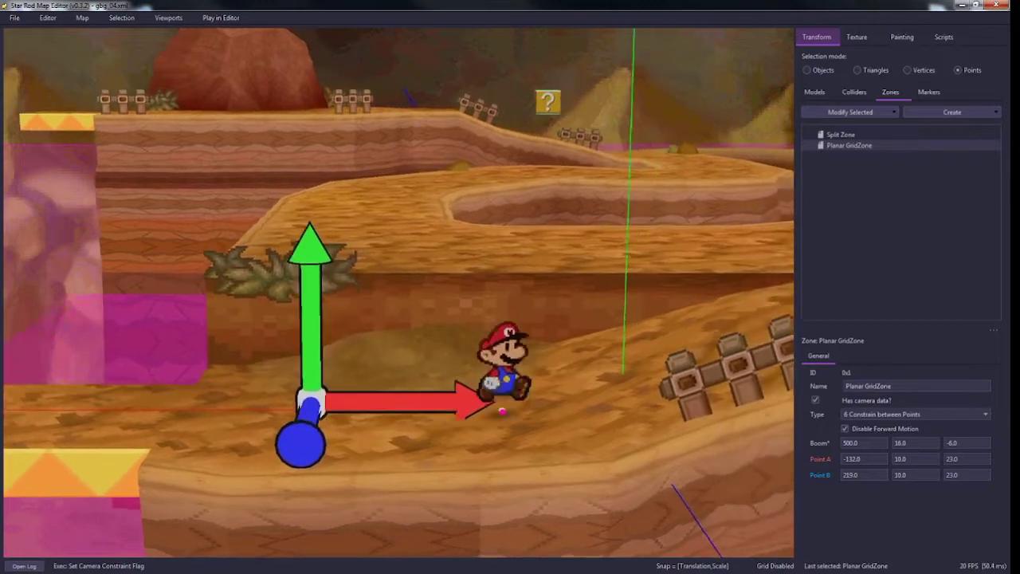
# Step: Walk Mario onto the upper path and back down to the lower ground to test the camera with forward motion disabled
pyautogui.press('a')
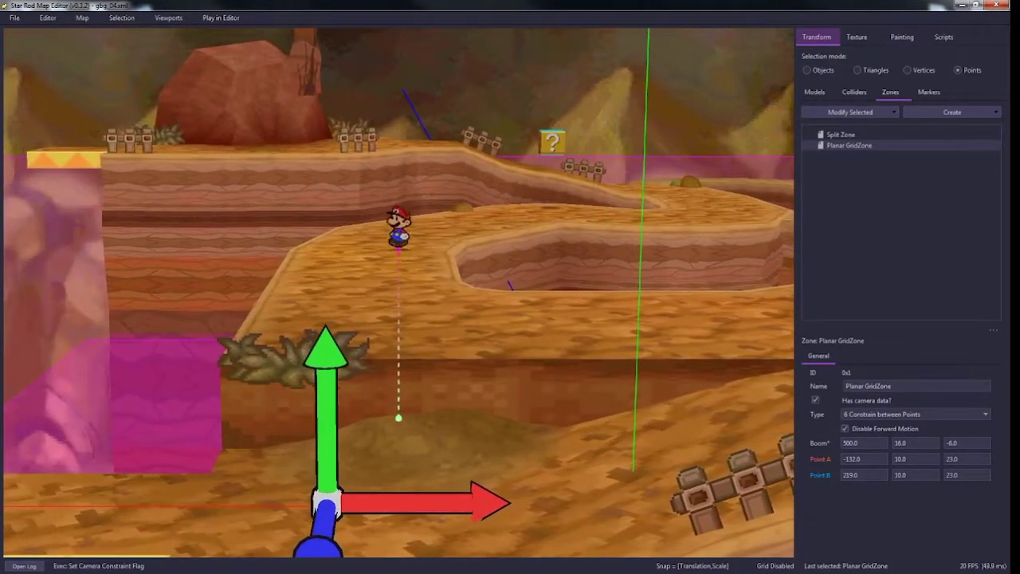
pyautogui.press('d')
pyautogui.press('s')
pyautogui.press('a')
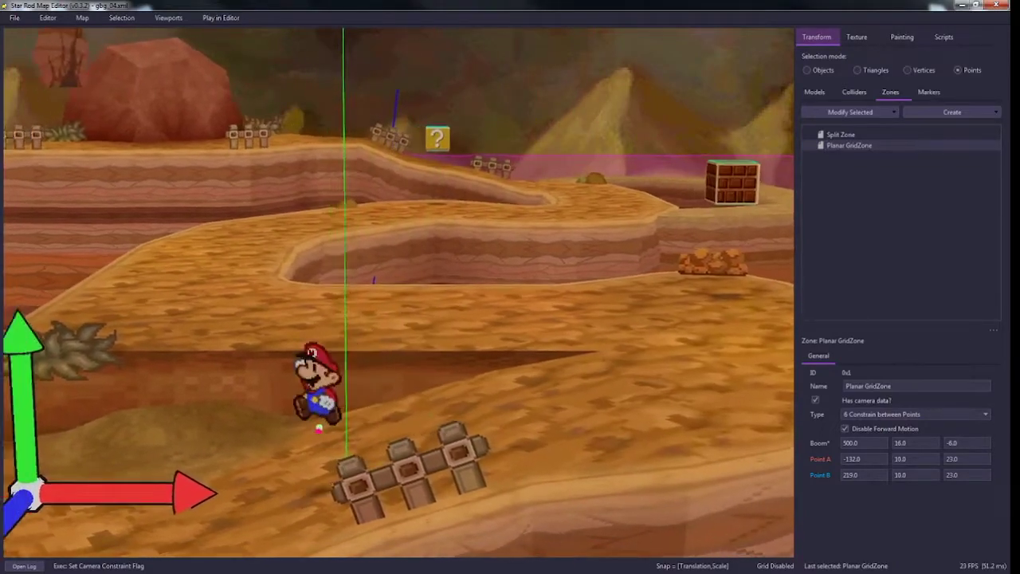
# Step: End in-editor play and review the camera types available for the Planar GridZone
pyautogui.press('p')
pyautogui.press('w')
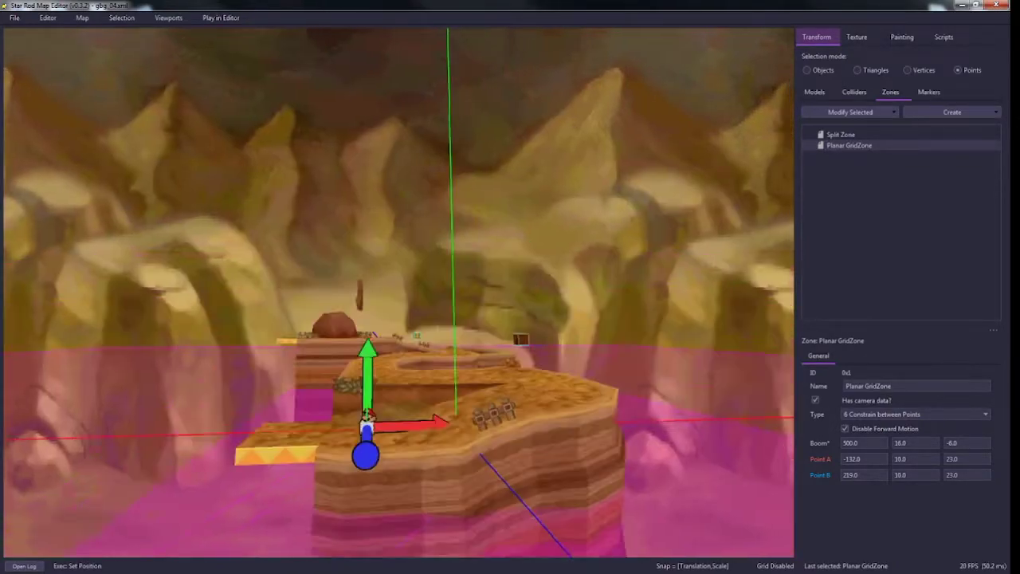
pyautogui.press('s')
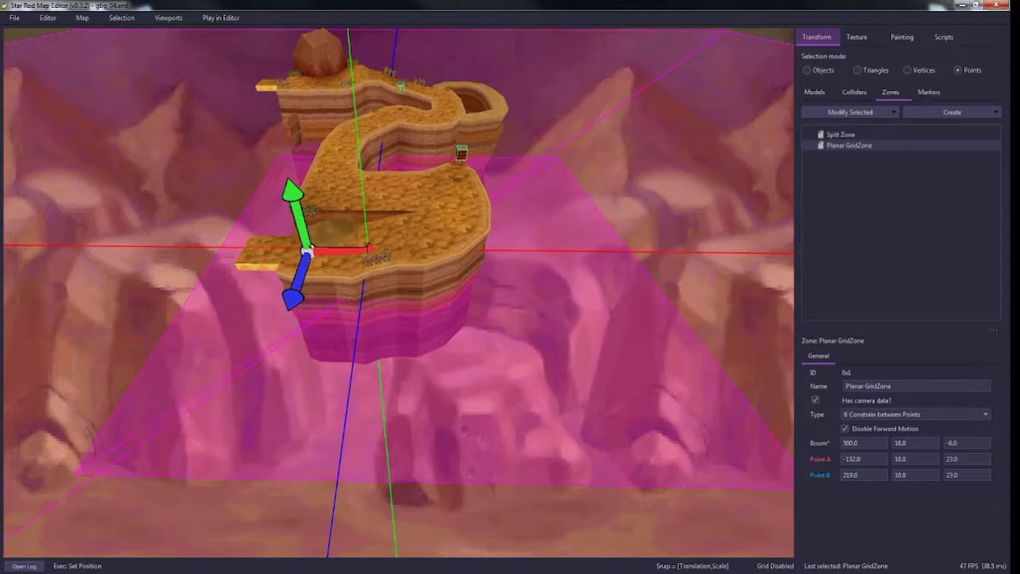
pyautogui.click(916, 414)
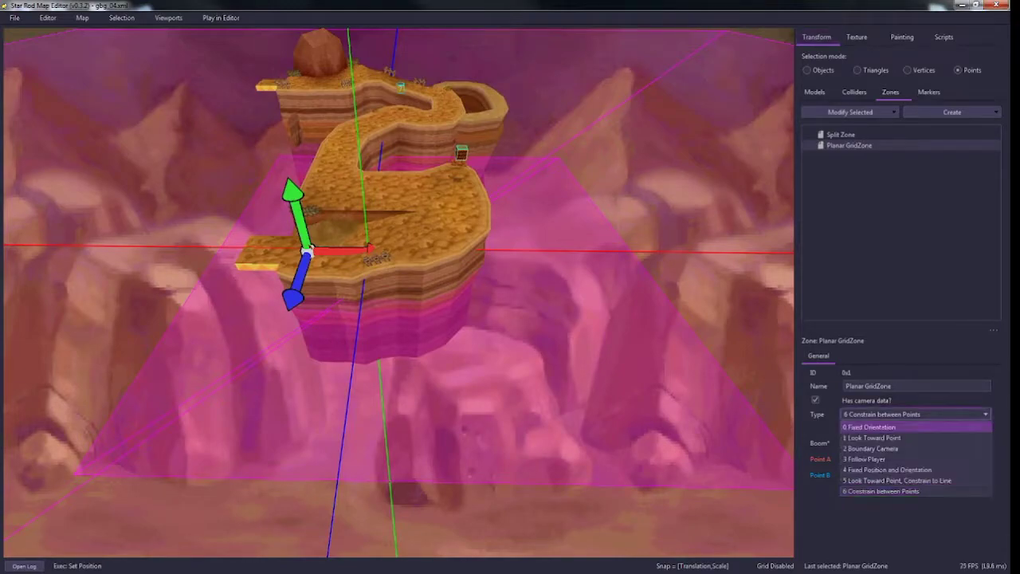
pyautogui.click(916, 415)
# Step: Switch to object selection mode and deselect the Planar GridZone
pyautogui.press('1')
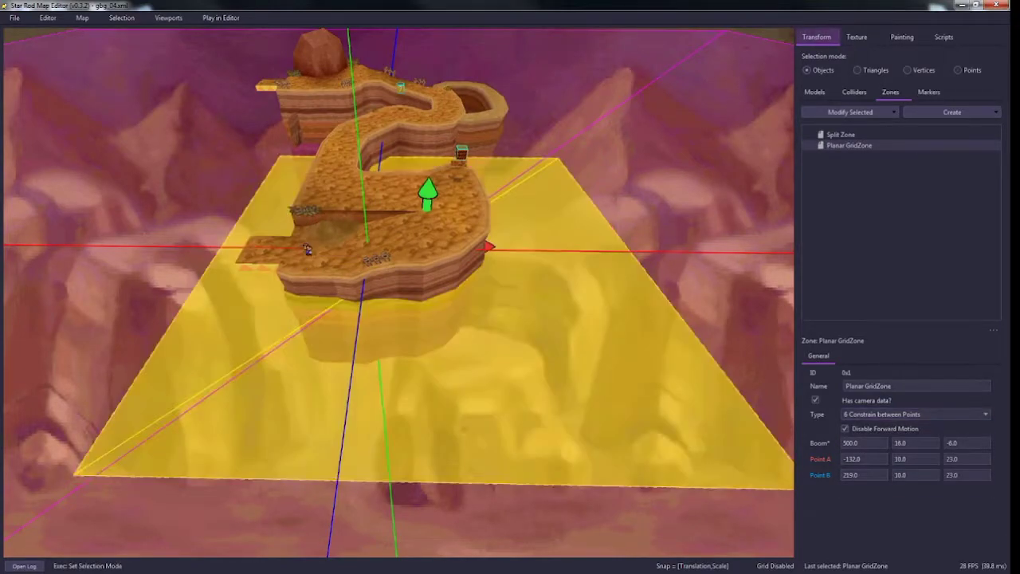
pyautogui.moveTo(399, 292); pyautogui.dragTo(399, 239, button='right')
pyautogui.press('s')
pyautogui.press('Escape')
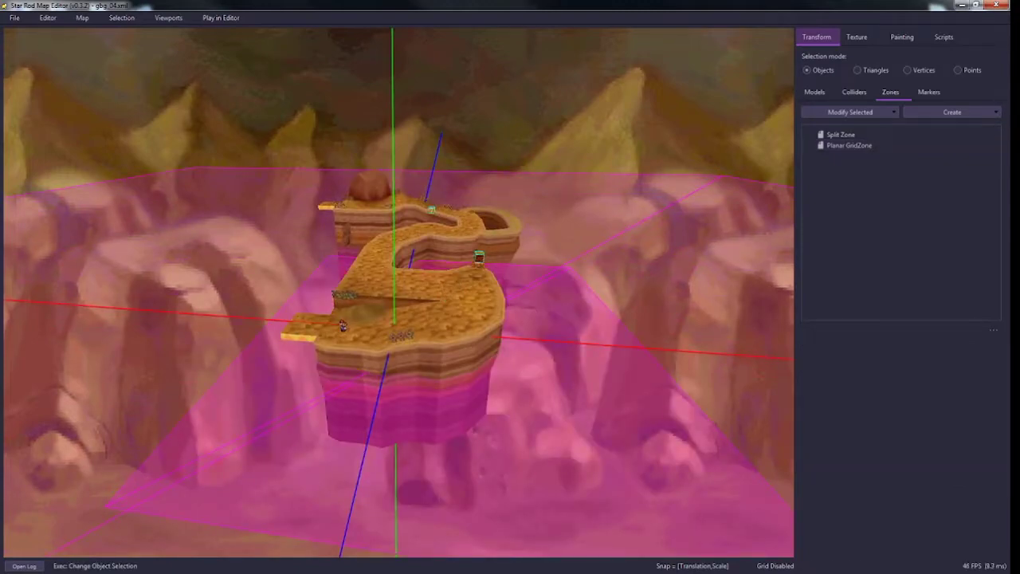
pyautogui.moveTo(398, 293); pyautogui.dragTo(422, 299, button='right')
pyautogui.press('d')
pyautogui.press('a')
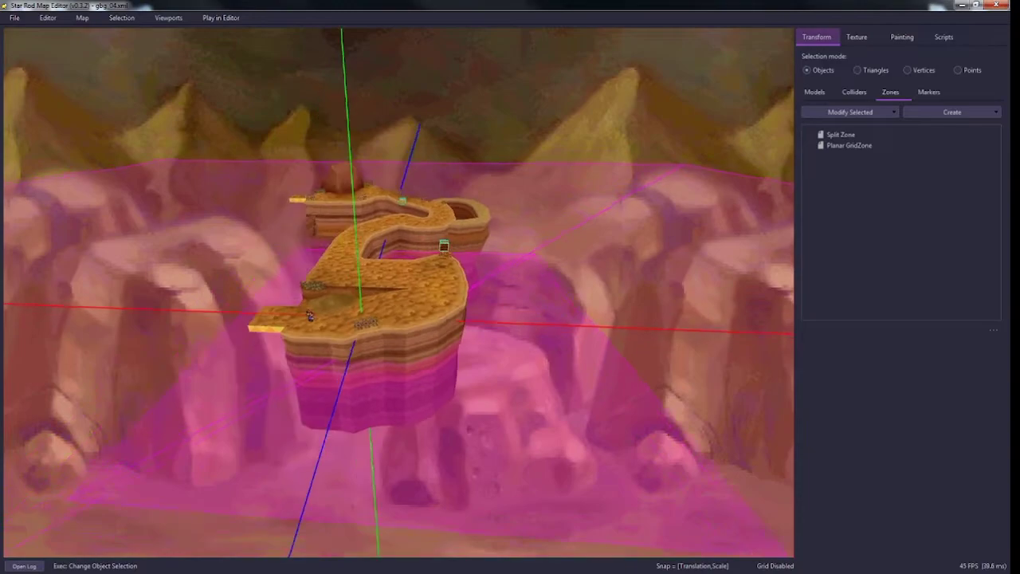